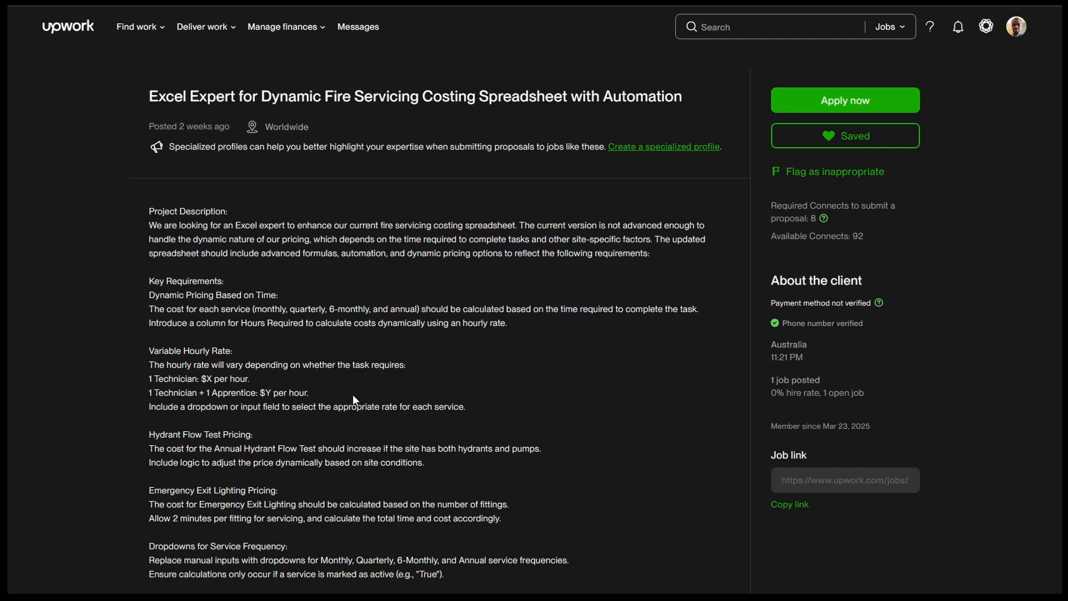
Review the Upwork job requirements and the matching requirements checklist on the Notes sheet, then return to the Invoice sheet
{"action": "scroll", "coordinate": [502, 359], "scroll_direction": "down", "scroll_amount": 15}
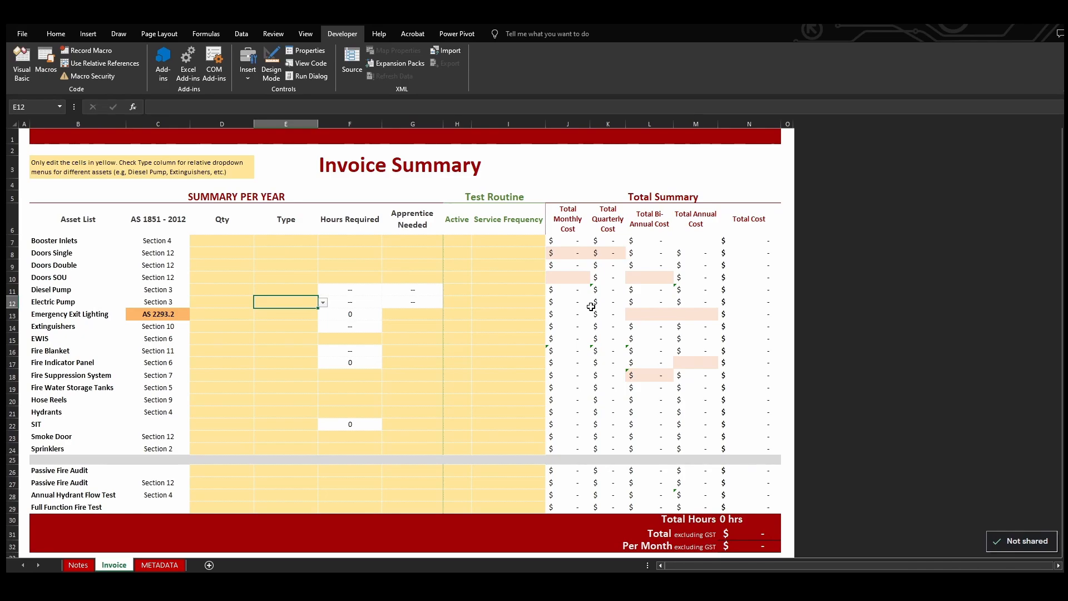
{"action": "left_click", "coordinate": [80, 564]}
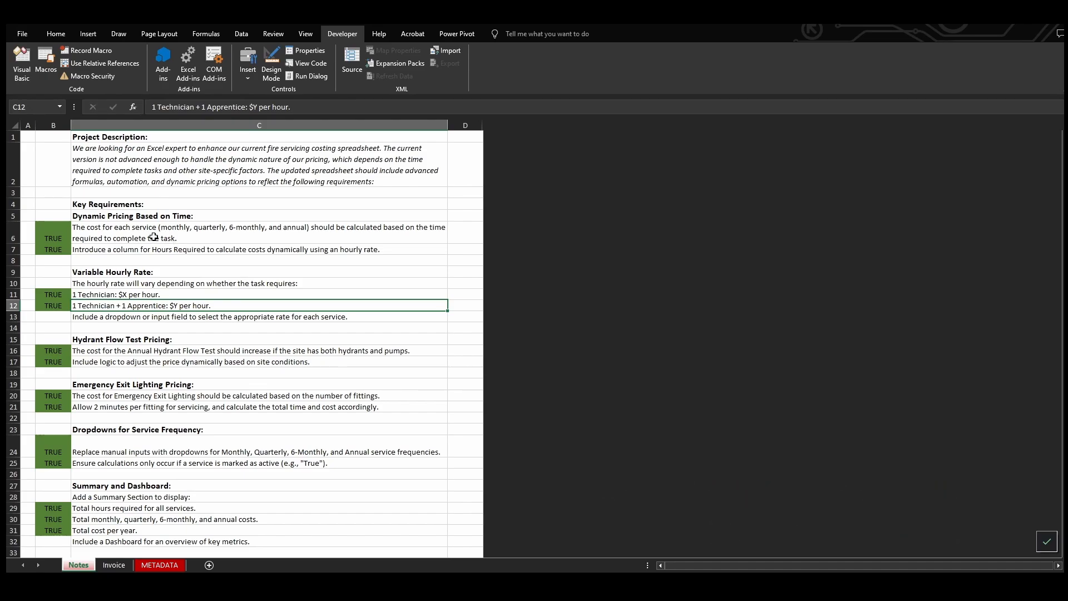
{"action": "left_click", "coordinate": [114, 564]}
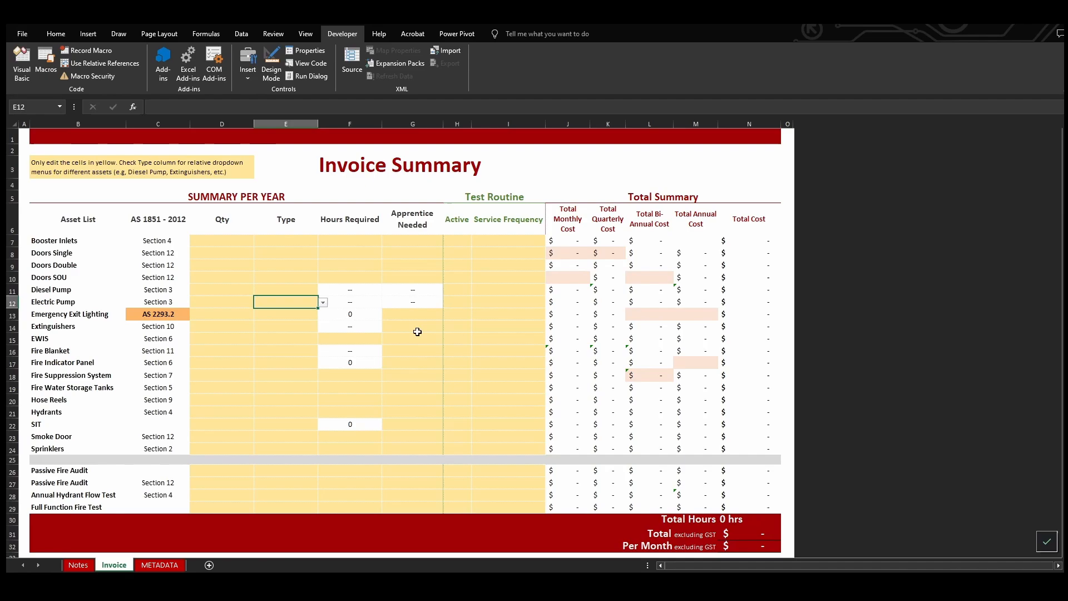
Set the service frequency to Monthly for Booster Inlets and Quarterly for Doors SOU
{"action": "left_click", "coordinate": [499, 243]}
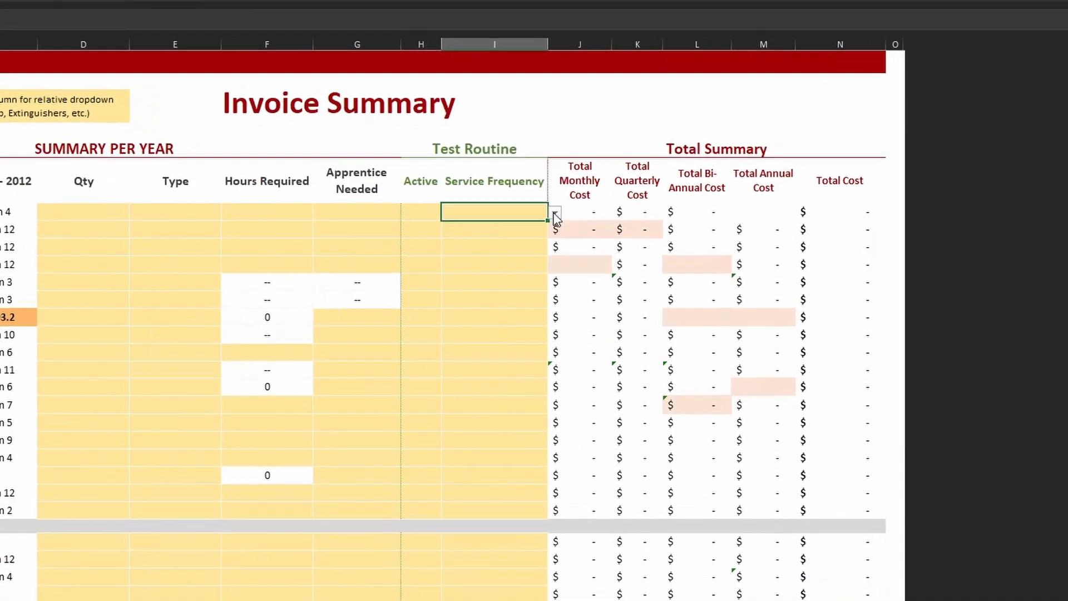
{"action": "left_click", "coordinate": [550, 241]}
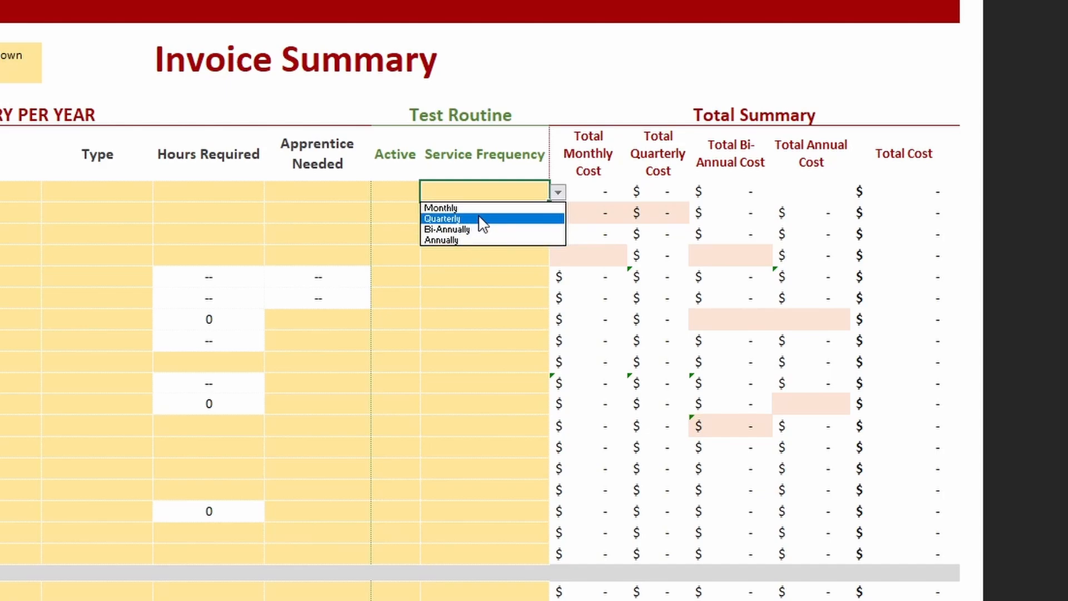
{"action": "left_click", "coordinate": [477, 208]}
{"action": "left_click", "coordinate": [451, 255]}
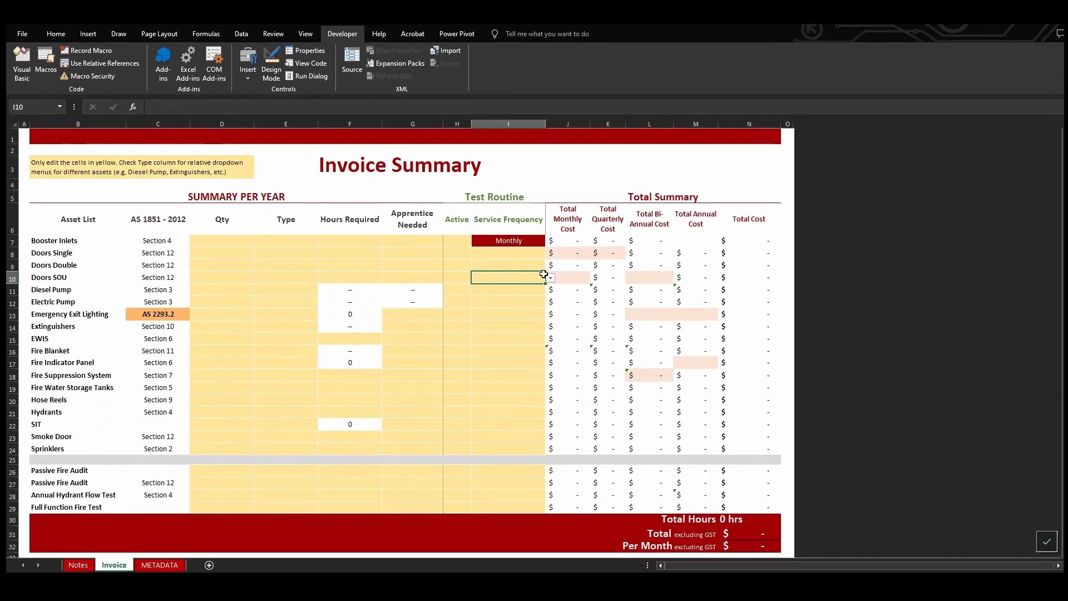
{"action": "left_click", "coordinate": [550, 277]}
{"action": "left_click", "coordinate": [510, 296]}
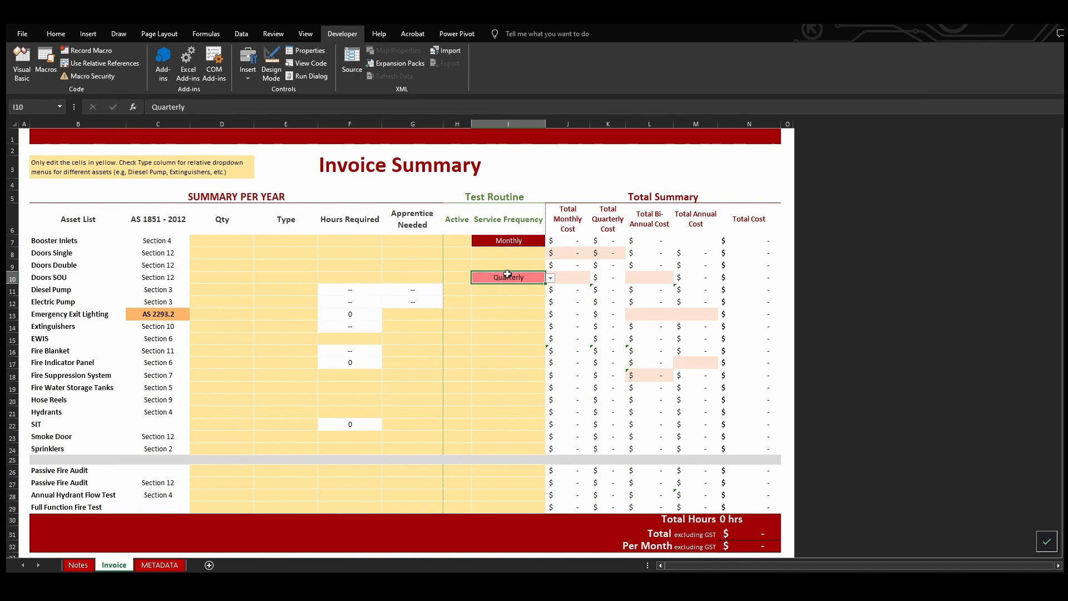
Check the invoice's Hours Required and Type columns against the client's original workbook, including its Pump Pricing sheet
{"action": "left_click", "coordinate": [361, 231]}
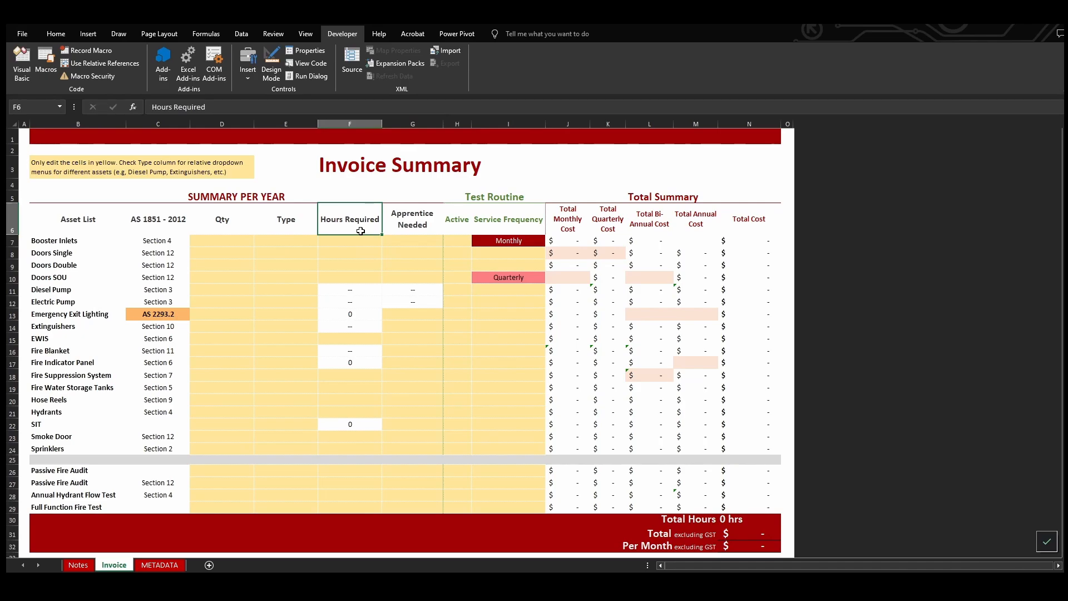
{"action": "left_click", "coordinate": [300, 221]}
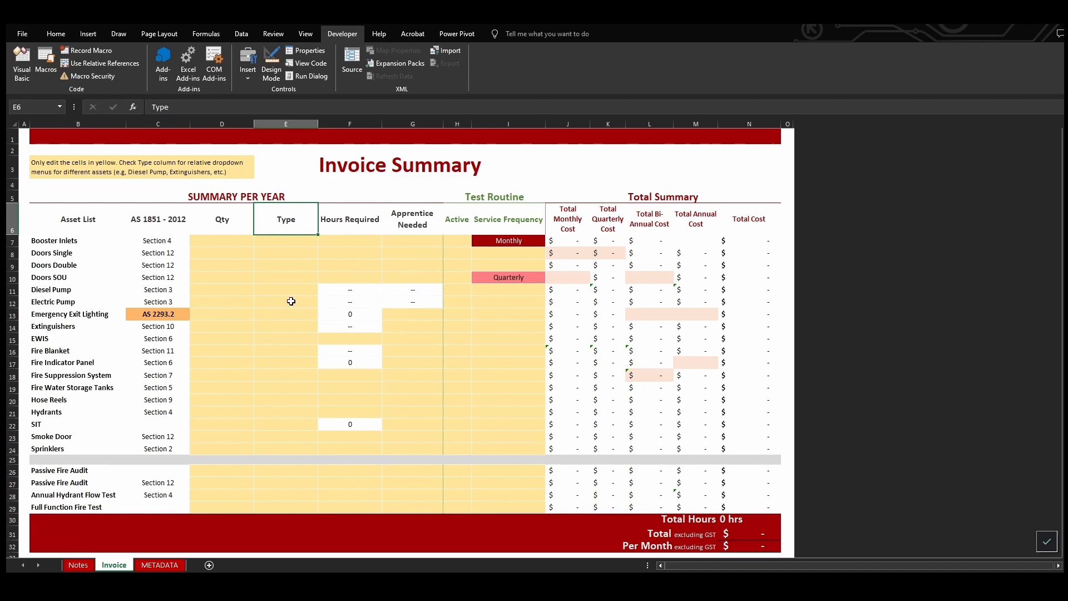
{"action": "key", "text": "alt+Tab"}
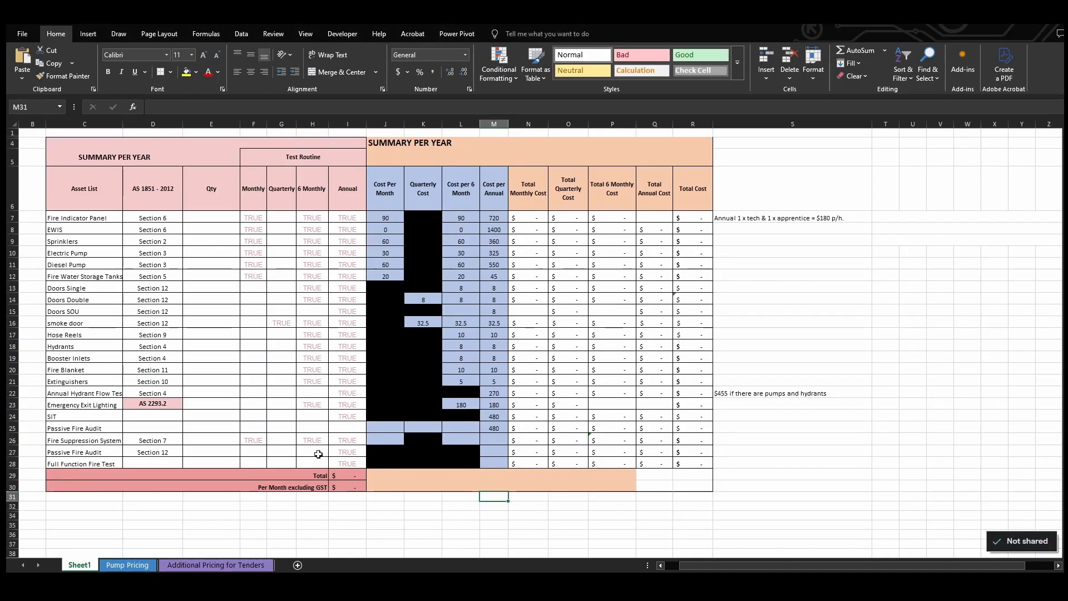
{"action": "left_click", "coordinate": [127, 565]}
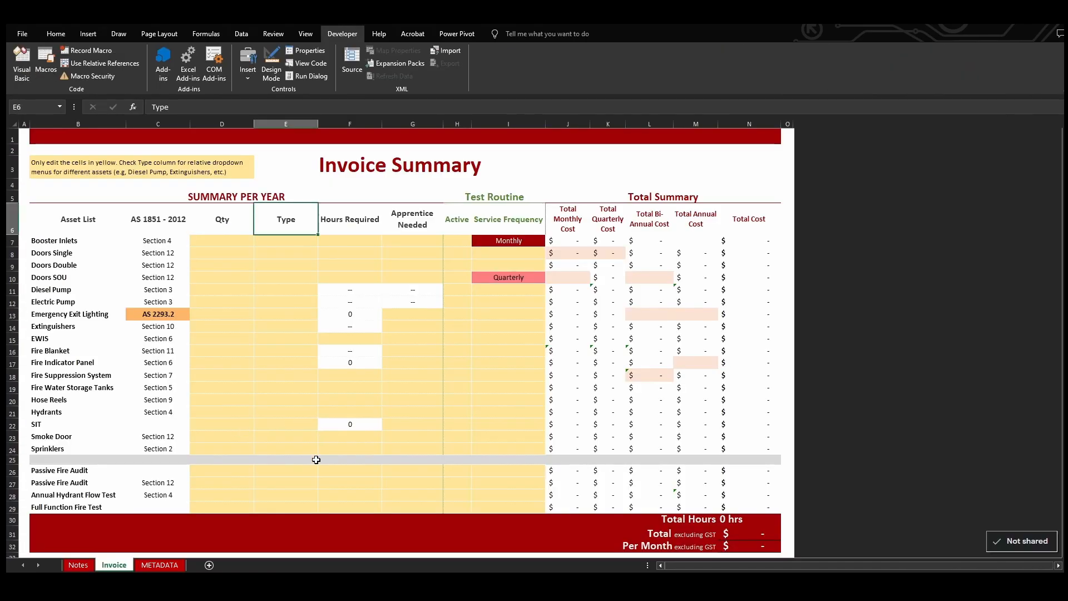
Examine the pump costs, hourly rates and service frequency tables on the METADATA sheet alongside the requirements on the Notes sheet
{"action": "left_click", "coordinate": [168, 565]}
{"action": "scroll", "coordinate": [480, 305], "scroll_direction": "up", "scroll_amount": 1}
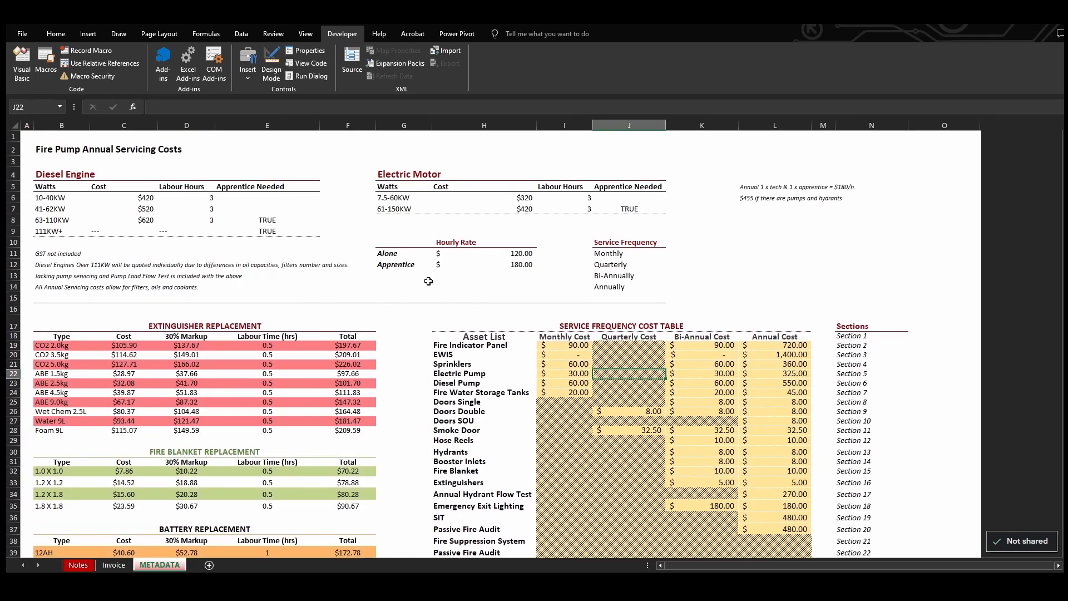
{"action": "left_click", "coordinate": [88, 566]}
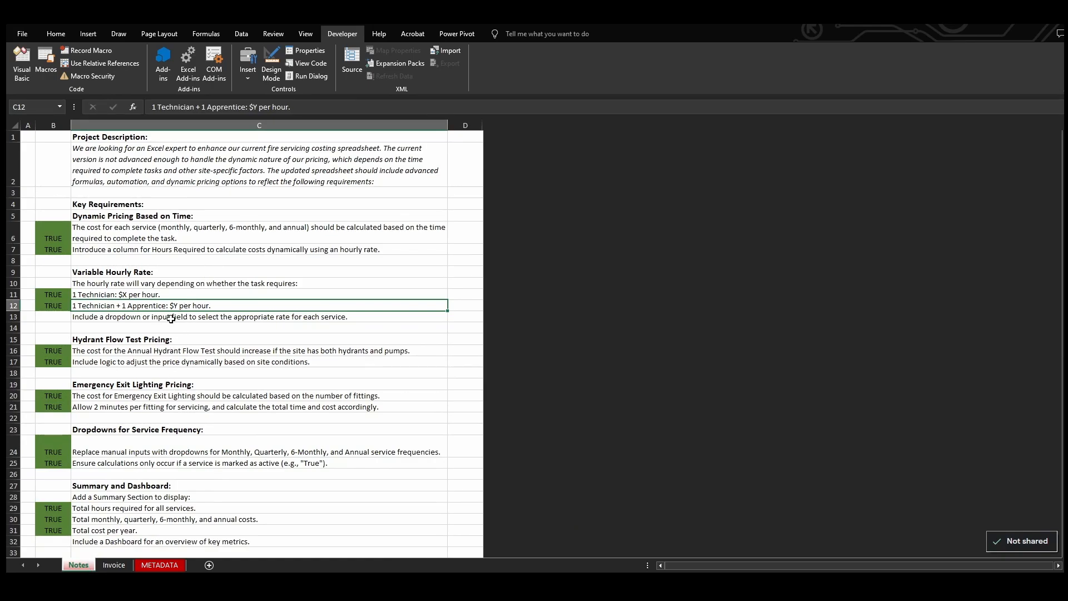
{"action": "left_click", "coordinate": [161, 565]}
{"action": "left_click", "coordinate": [115, 565]}
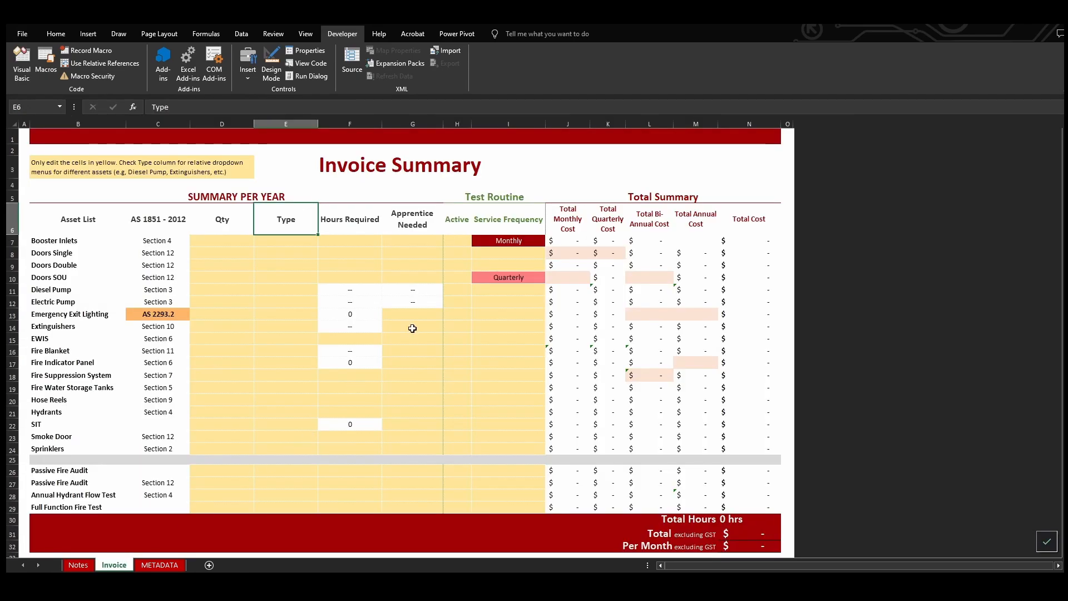
Fill in the Doors Single row with quantity 1, 5 hours, apprentice needed TRUE, active TRUE and Bi-Annually frequency
{"action": "left_click", "coordinate": [424, 245]}
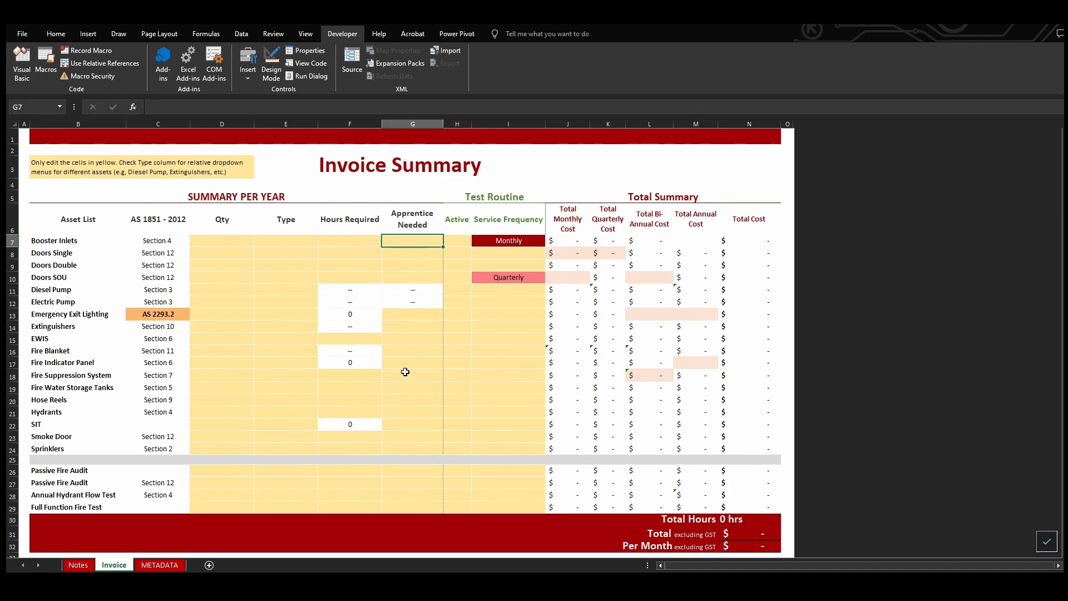
{"action": "left_click", "coordinate": [408, 253]}
{"action": "type", "text": "tu"}
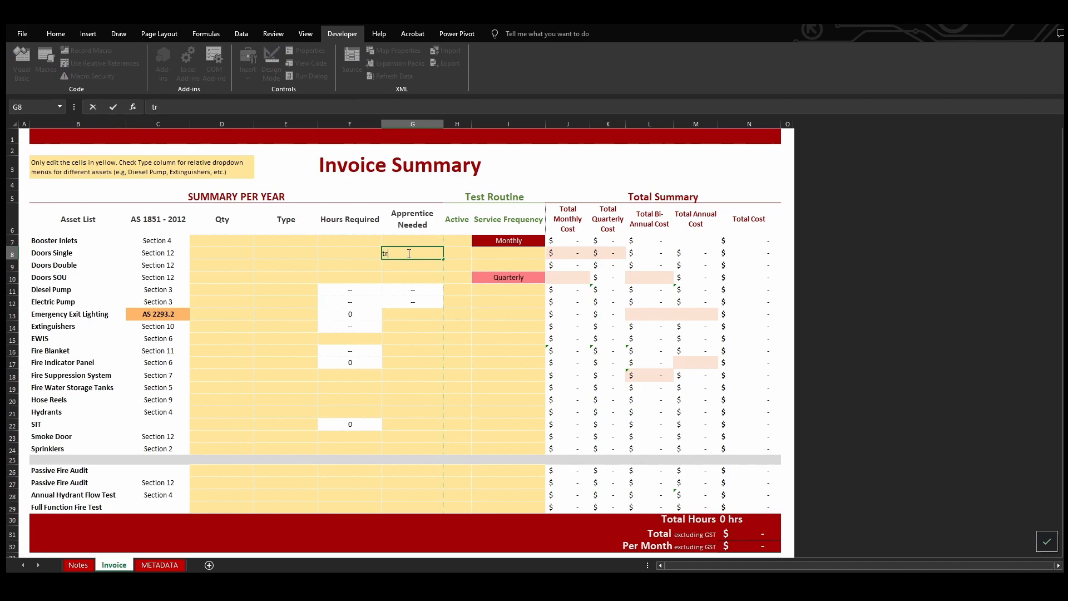
{"action": "type", "text": "ue"}
{"action": "key", "text": "Return"}
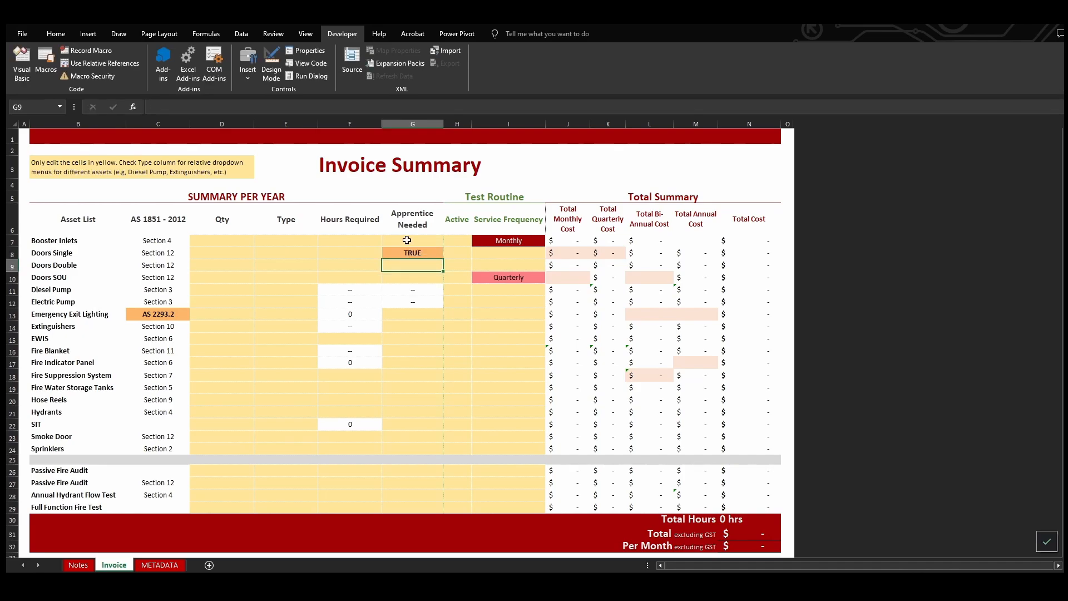
{"action": "left_click", "coordinate": [524, 254]}
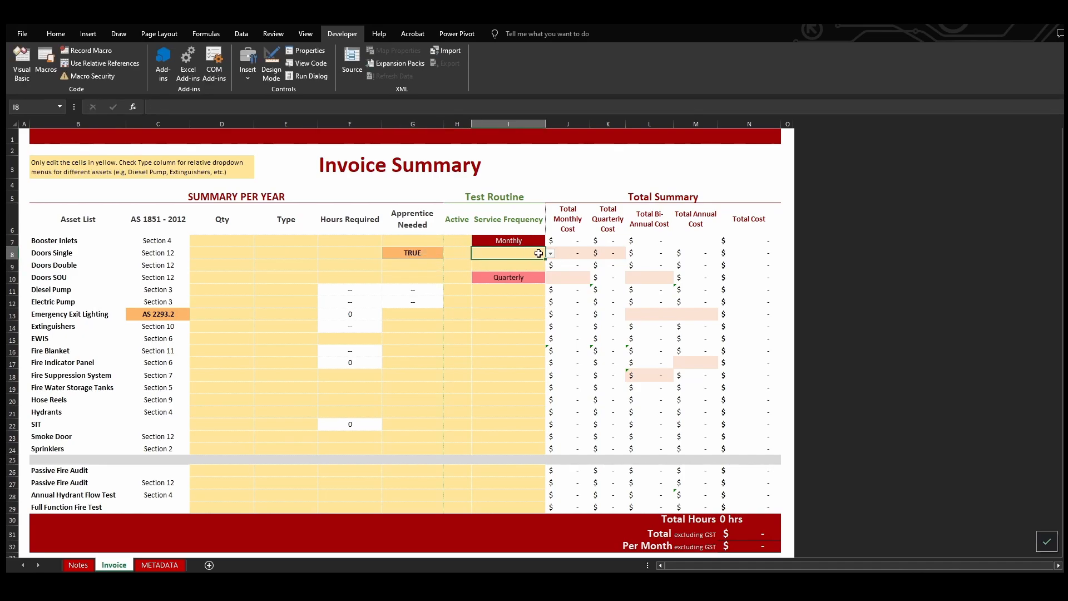
{"action": "left_click", "coordinate": [550, 254]}
{"action": "left_click", "coordinate": [520, 270]}
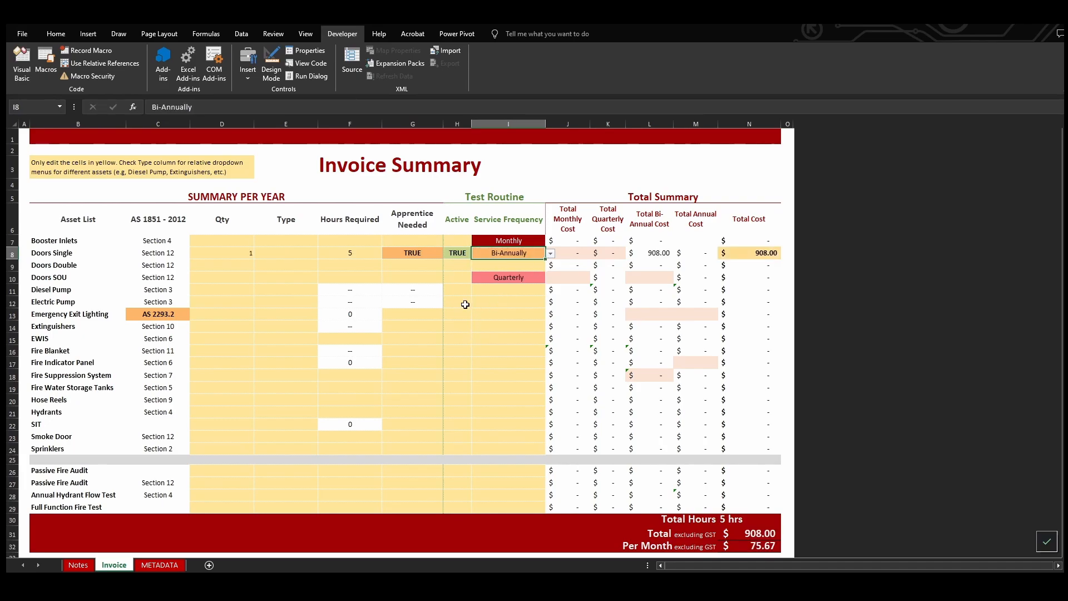
Clear the apprentice flag for Doors Single and inspect the formula behind its total bi-annual cost
{"action": "left_click", "coordinate": [420, 255]}
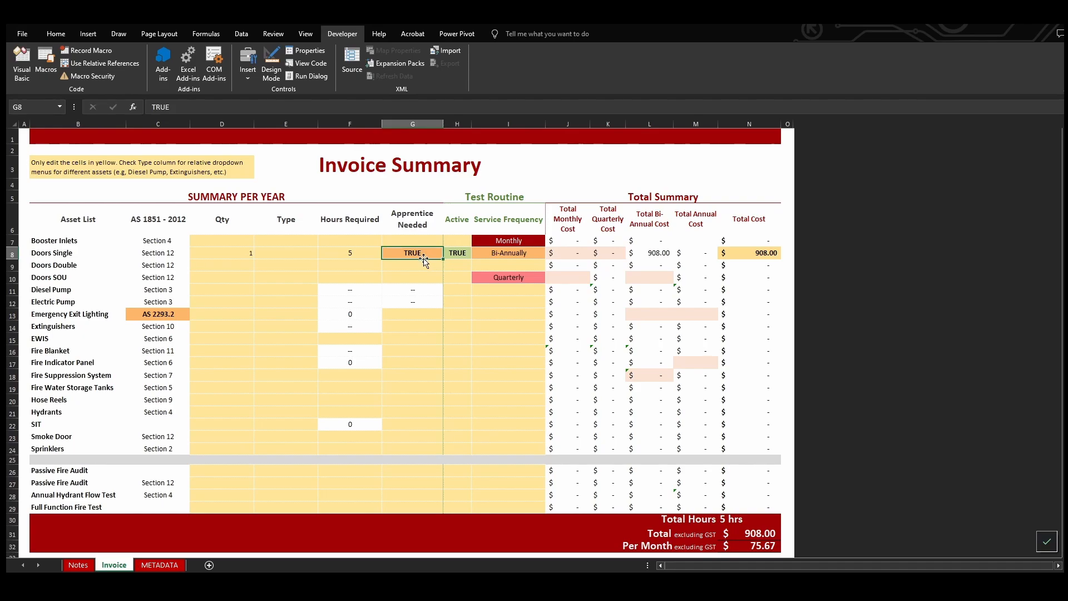
{"action": "key", "text": "Delete"}
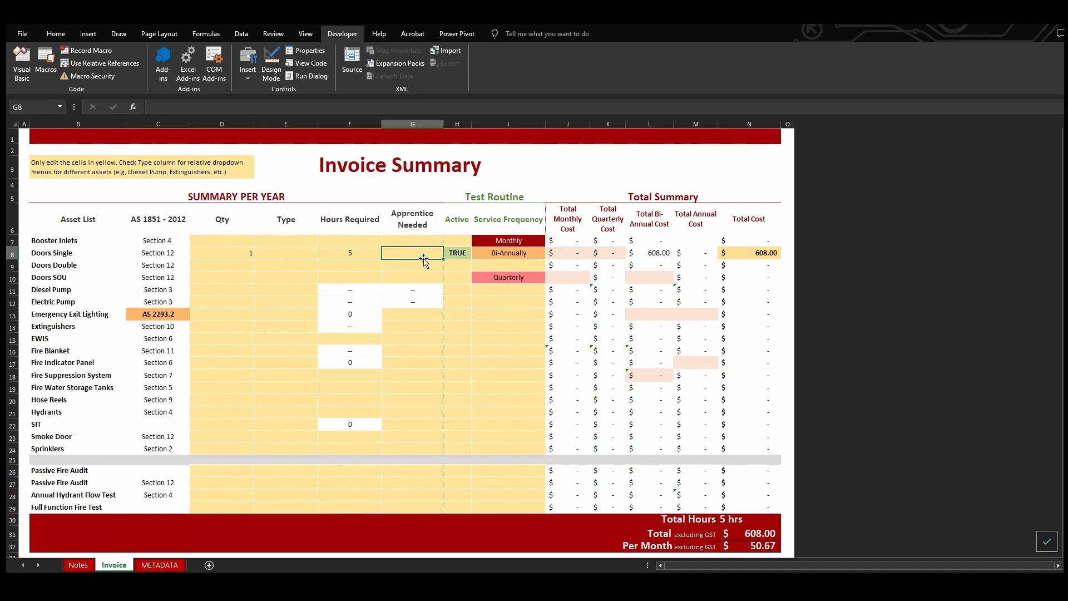
{"action": "left_click", "coordinate": [650, 254]}
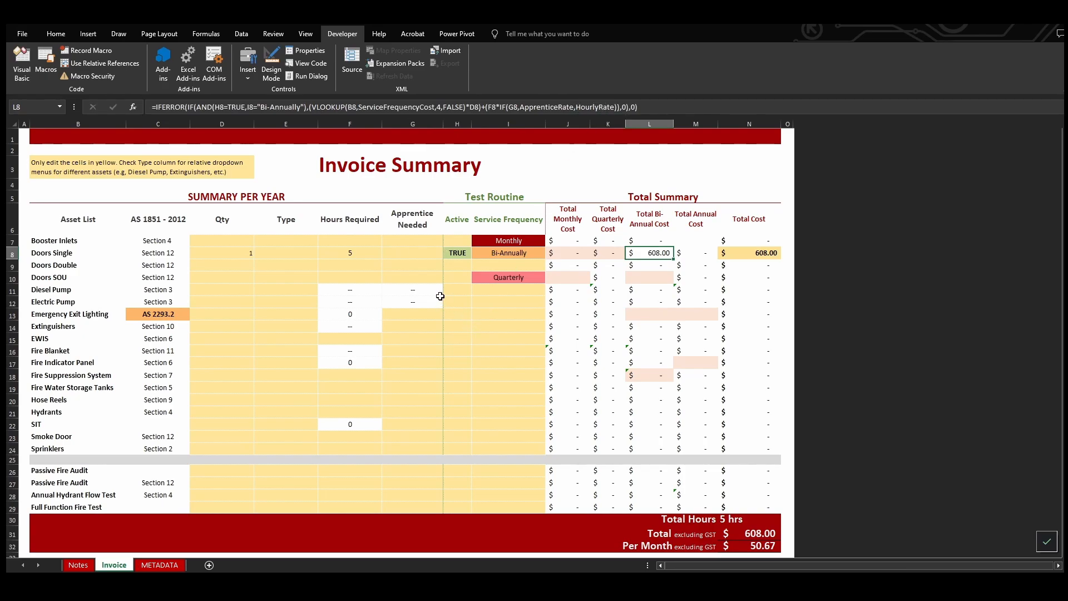
{"action": "left_click", "coordinate": [421, 257]}
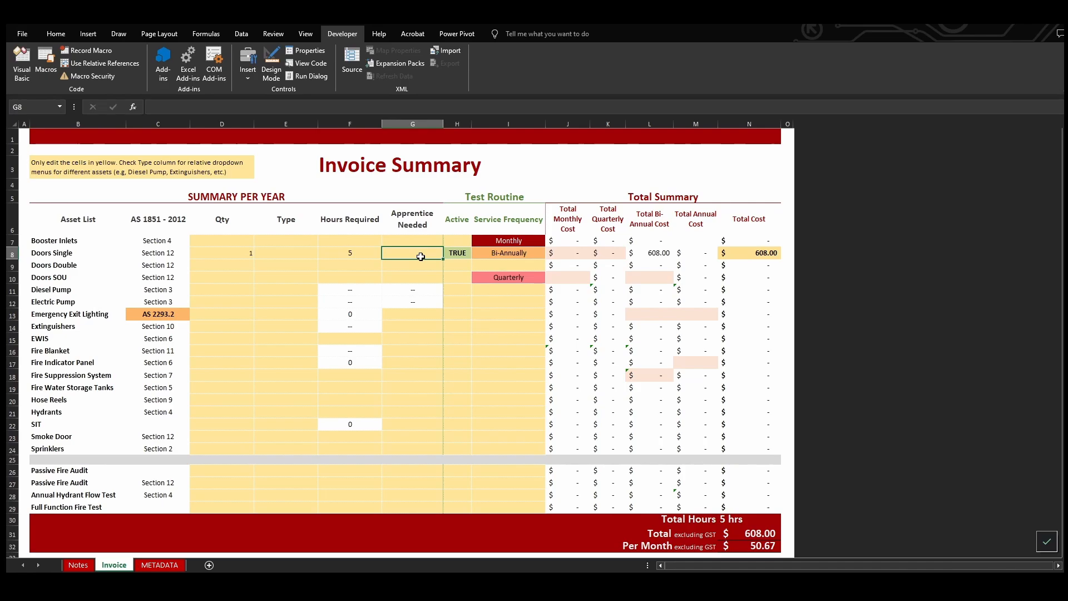
Clear the test entries from the input cells of the Booster Inlets through Doors SOU rows
{"action": "left_click_drag", "start_coordinate": [249, 259], "coordinate": [508, 277]}
{"action": "key", "text": "Delete"}
{"action": "key", "text": "Delete"}
{"action": "left_click", "coordinate": [508, 301]}
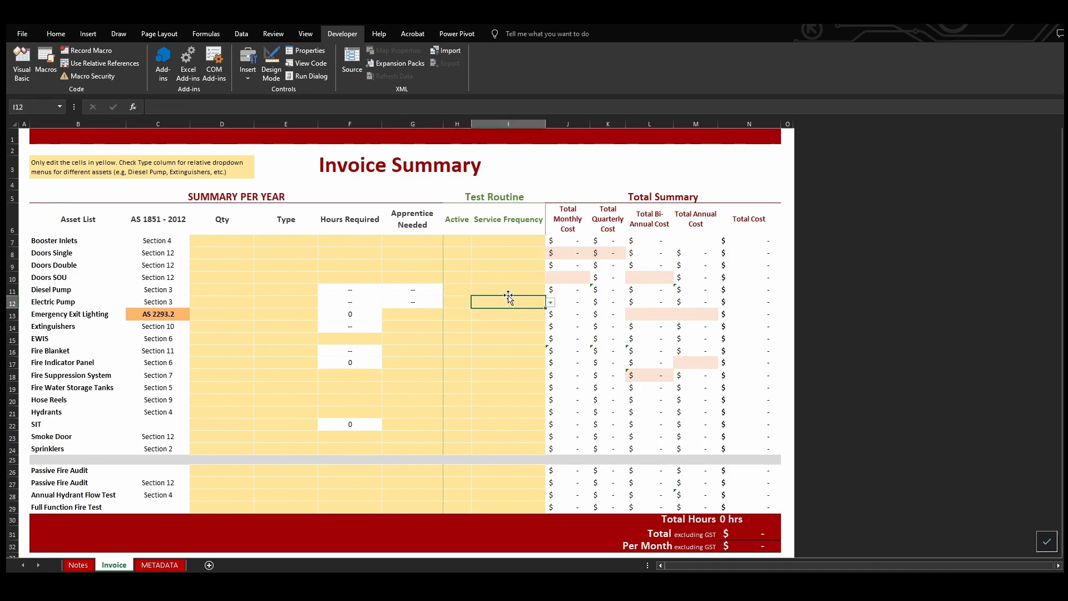
Check the hydrant flow test requirement in the Notes and its matching pumps-and-hydrants price note on Sheet1 of the original workbook
{"action": "left_click", "coordinate": [78, 565]}
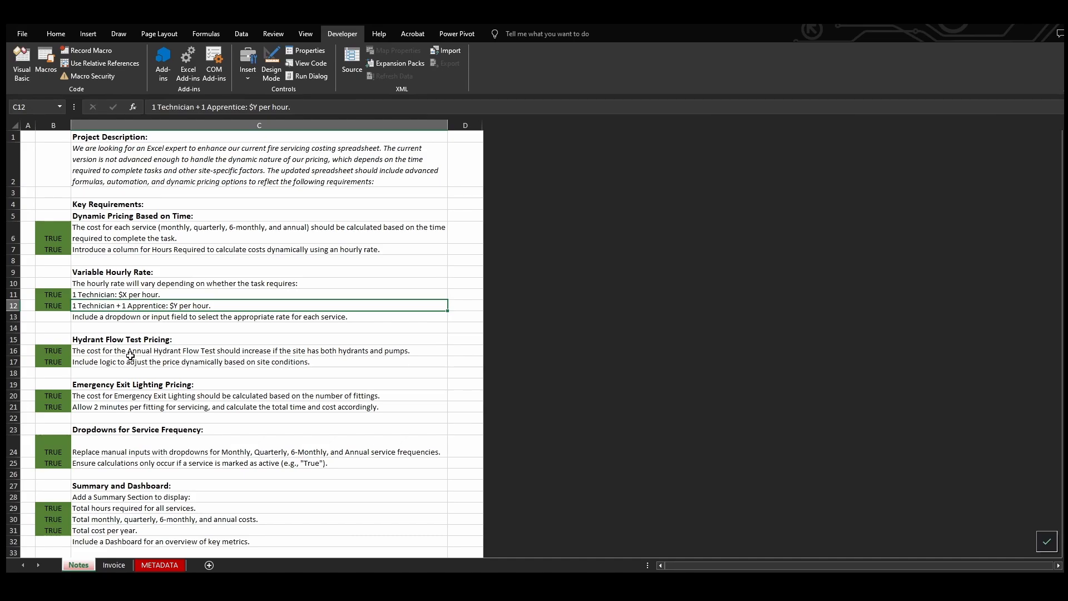
{"action": "key", "text": "alt+Tab"}
{"action": "key", "text": "alt+Tab"}
{"action": "key", "text": "alt+Tab"}
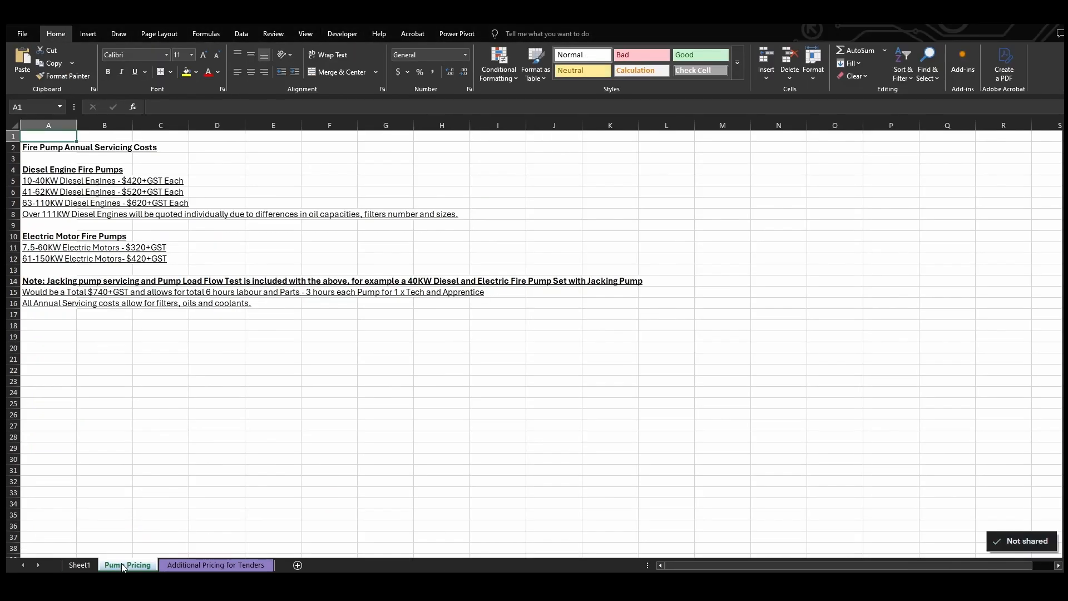
{"action": "left_click", "coordinate": [79, 565]}
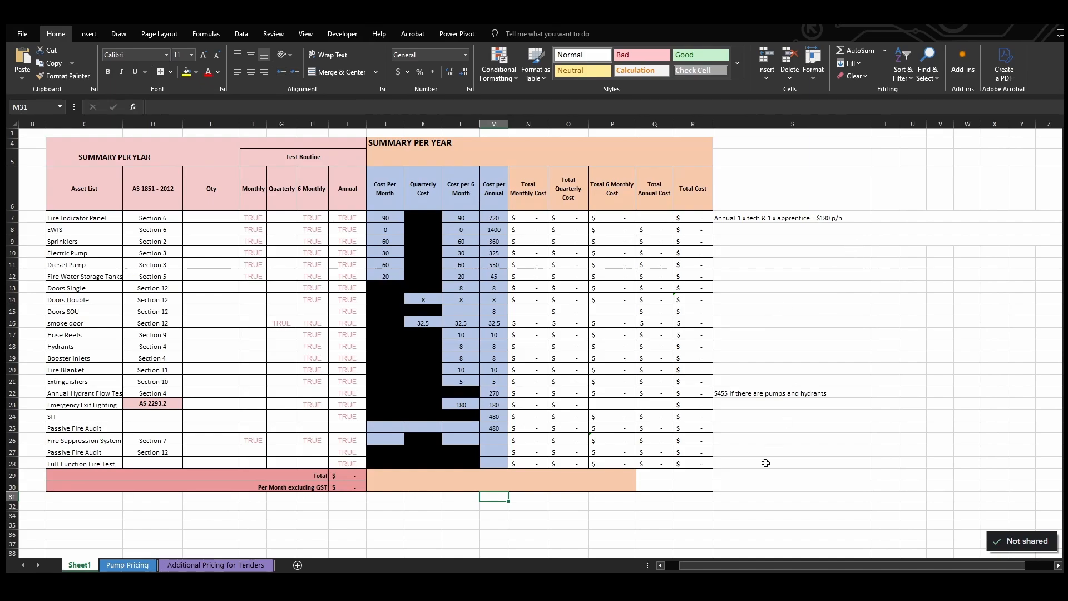
{"action": "left_click", "coordinate": [762, 402]}
{"action": "left_click", "coordinate": [763, 396]}
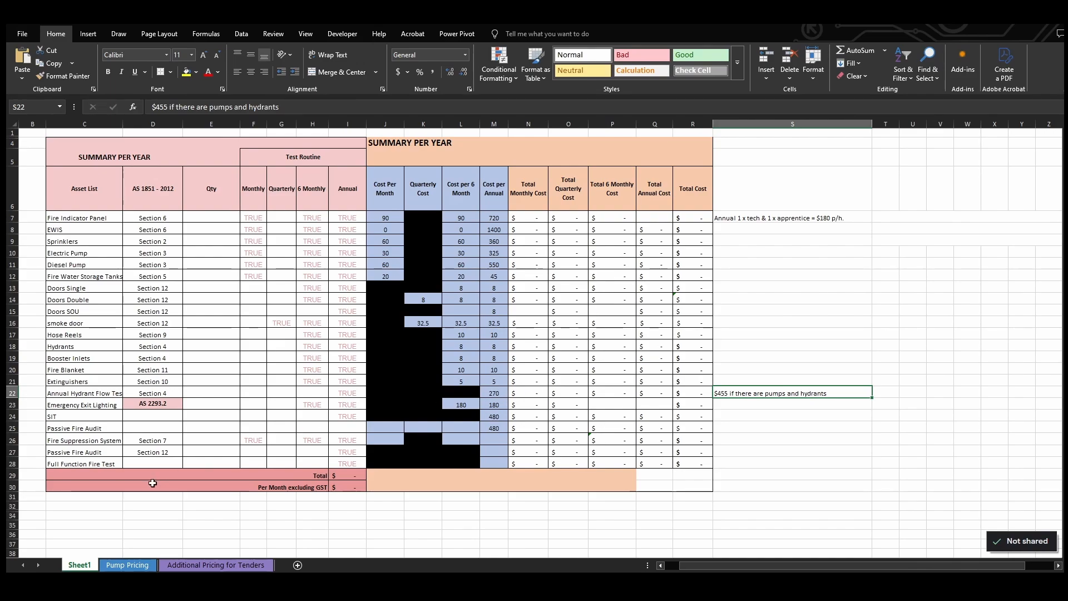
Return to the new workbook's Invoice sheet and inspect the annual cost formula for the Annual Hydrant Flow Test
{"action": "key", "text": "alt+Tab"}
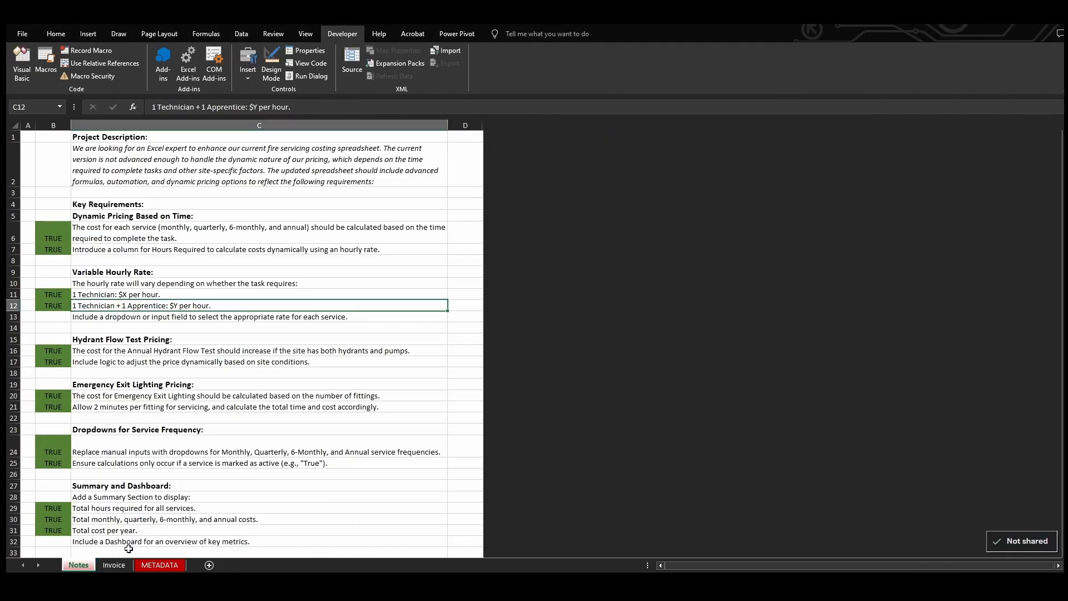
{"action": "left_click", "coordinate": [114, 565]}
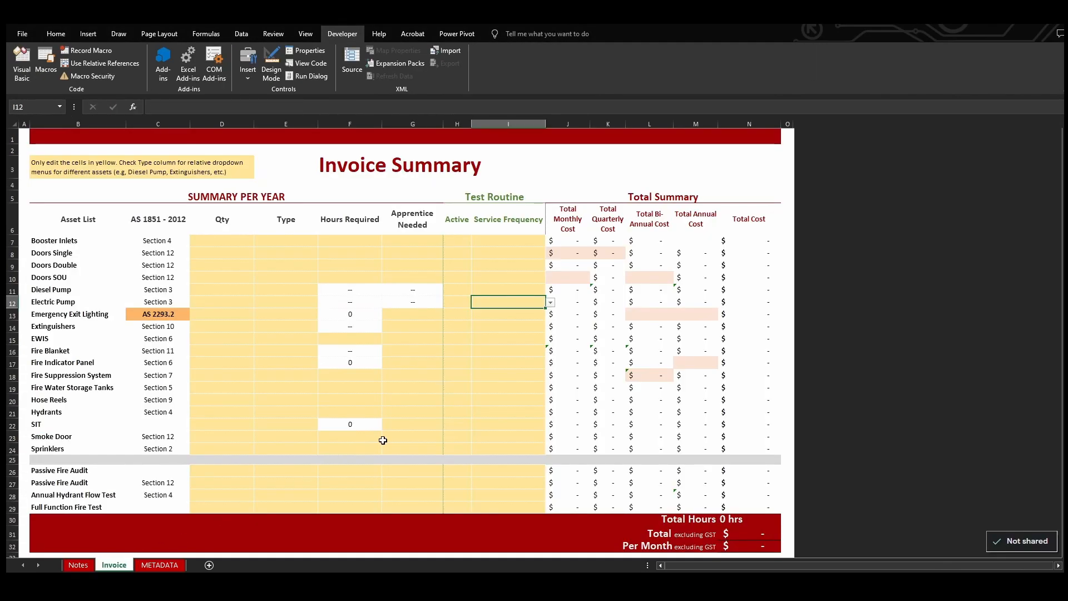
{"action": "left_click", "coordinate": [503, 496]}
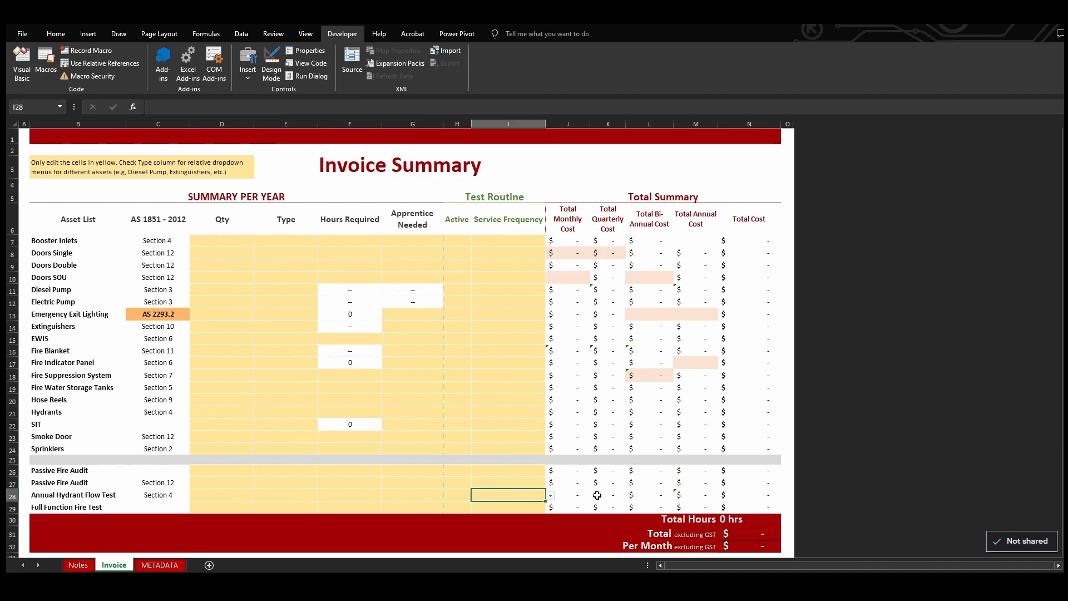
{"action": "left_click", "coordinate": [692, 495]}
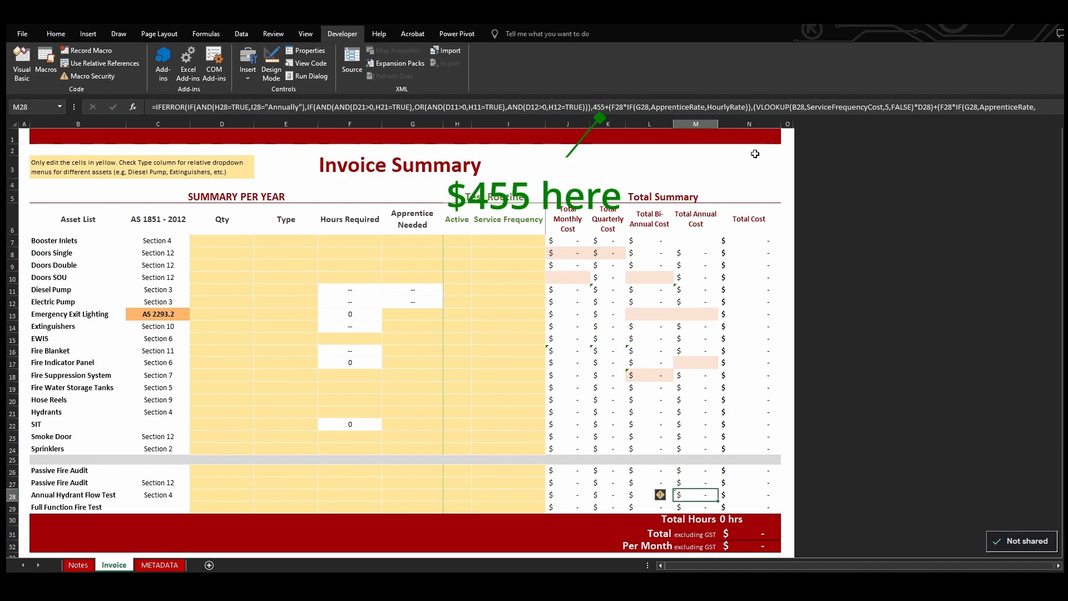
Enter a quantity of 1 and 7 hours required for the Annual Hydrant Flow Test
{"action": "left_click", "coordinate": [541, 498]}
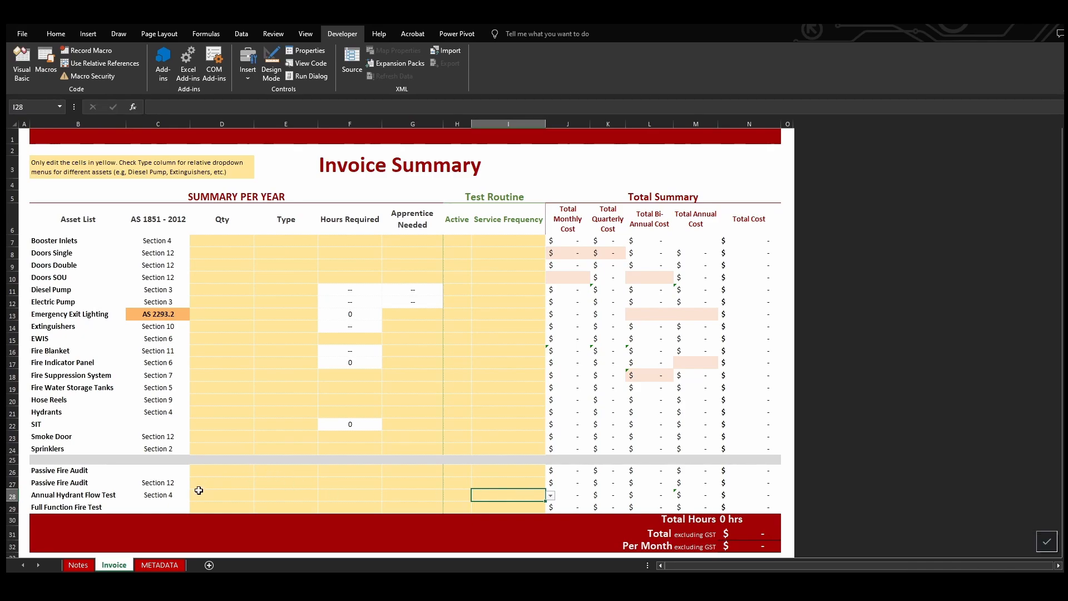
{"action": "left_click", "coordinate": [215, 498]}
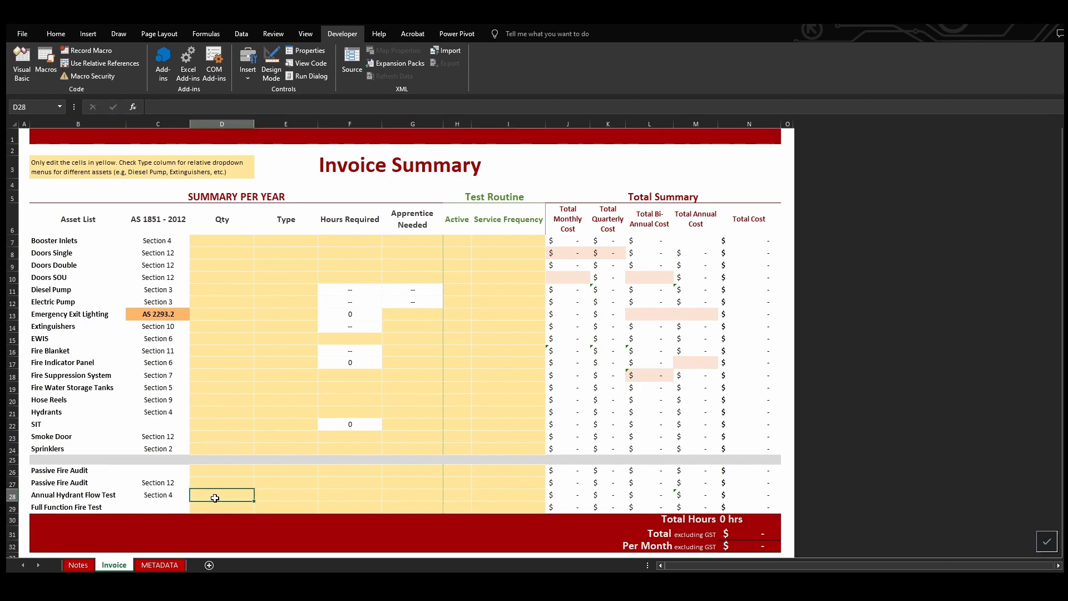
{"action": "type", "text": "1"}
{"action": "left_click", "coordinate": [290, 493]}
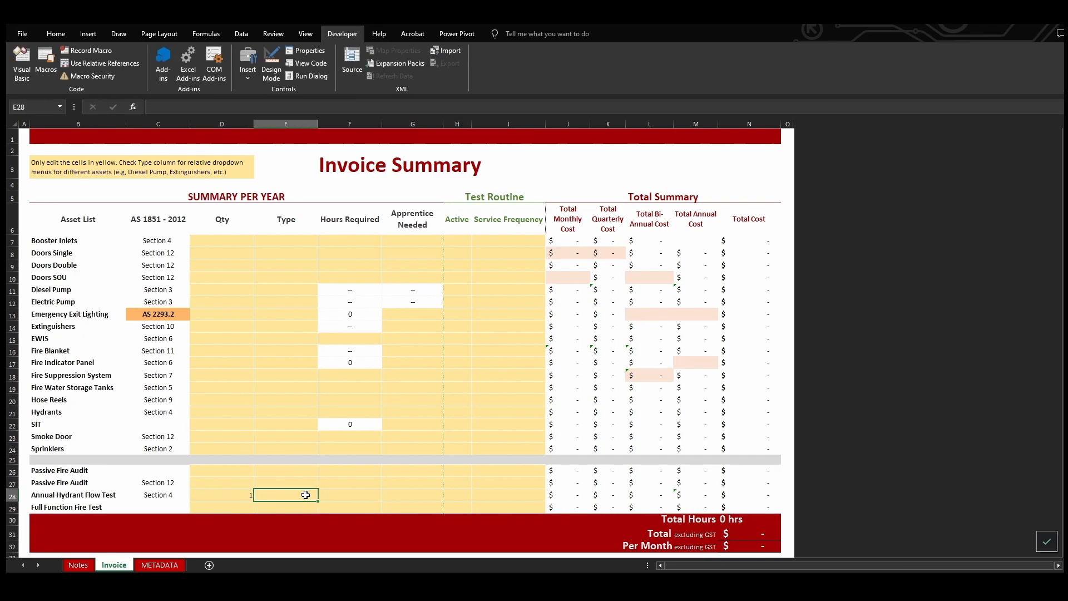
{"action": "left_click", "coordinate": [336, 499]}
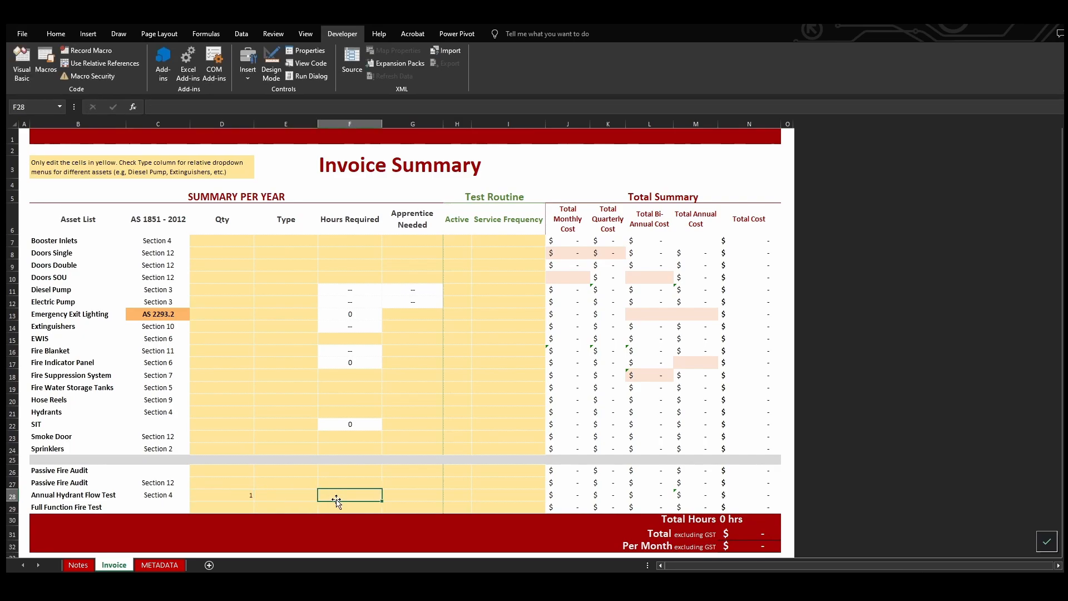
{"action": "type", "text": "7"}
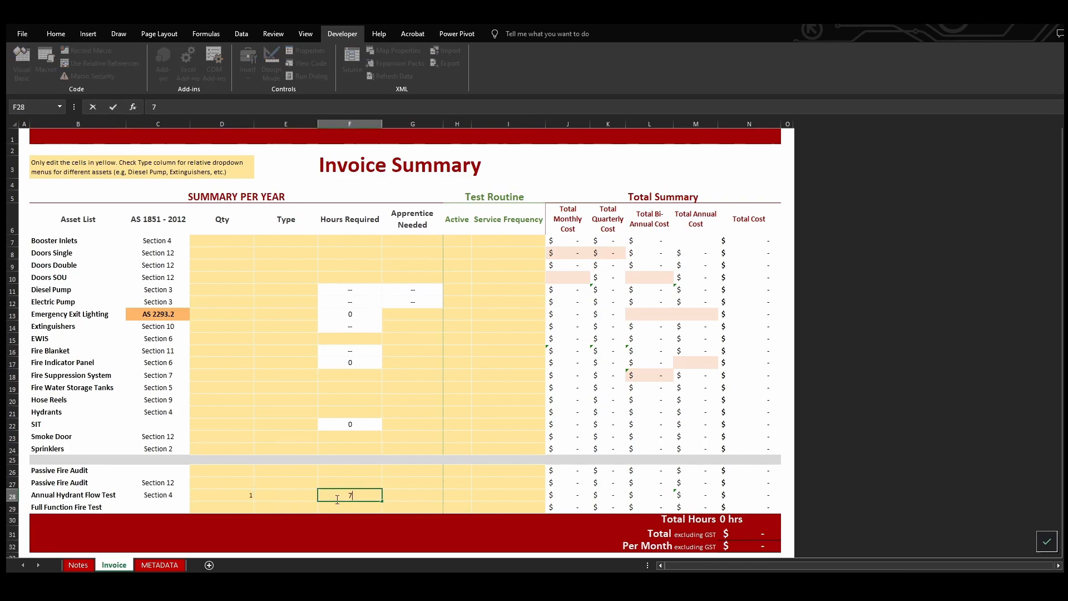
Mark the Annual Hydrant Flow Test as active (TRUE) with a service frequency of Annually
{"action": "key", "text": "Tab"}
{"action": "key", "text": "Tab"}
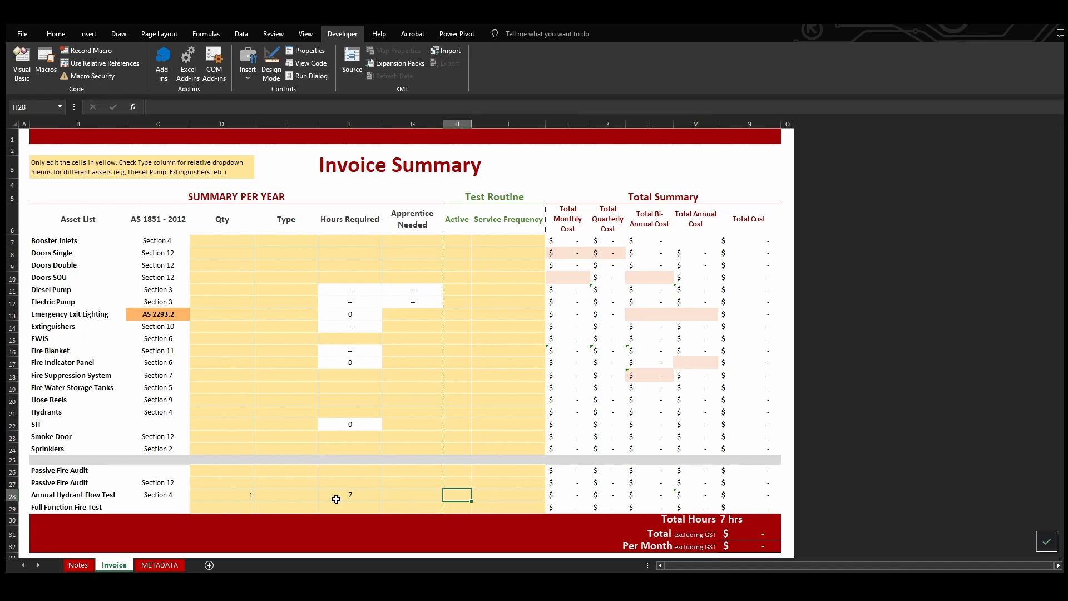
{"action": "type", "text": "true"}
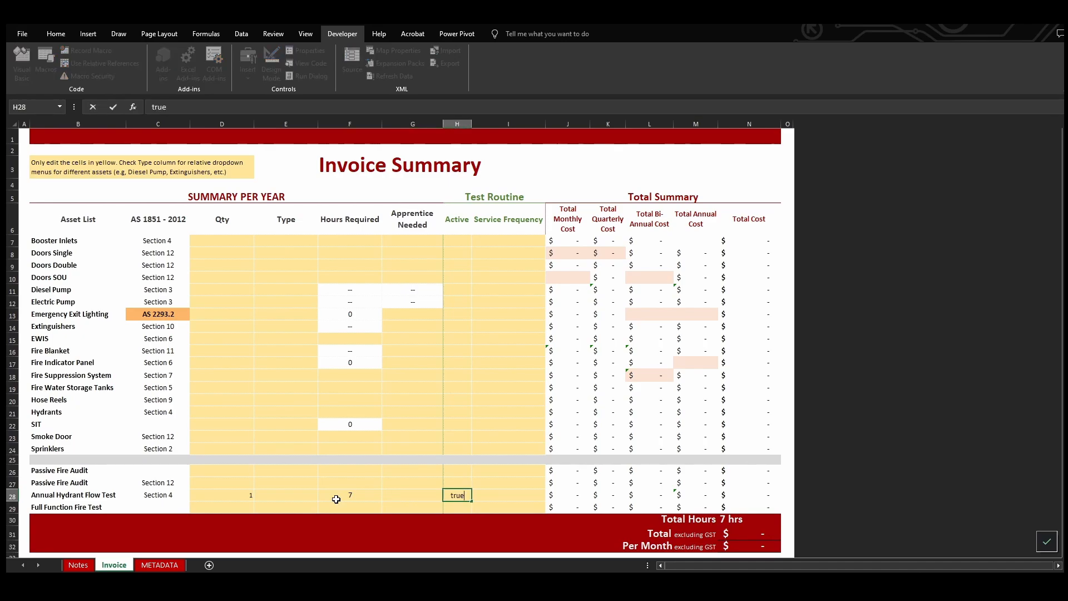
{"action": "key", "text": "Tab"}
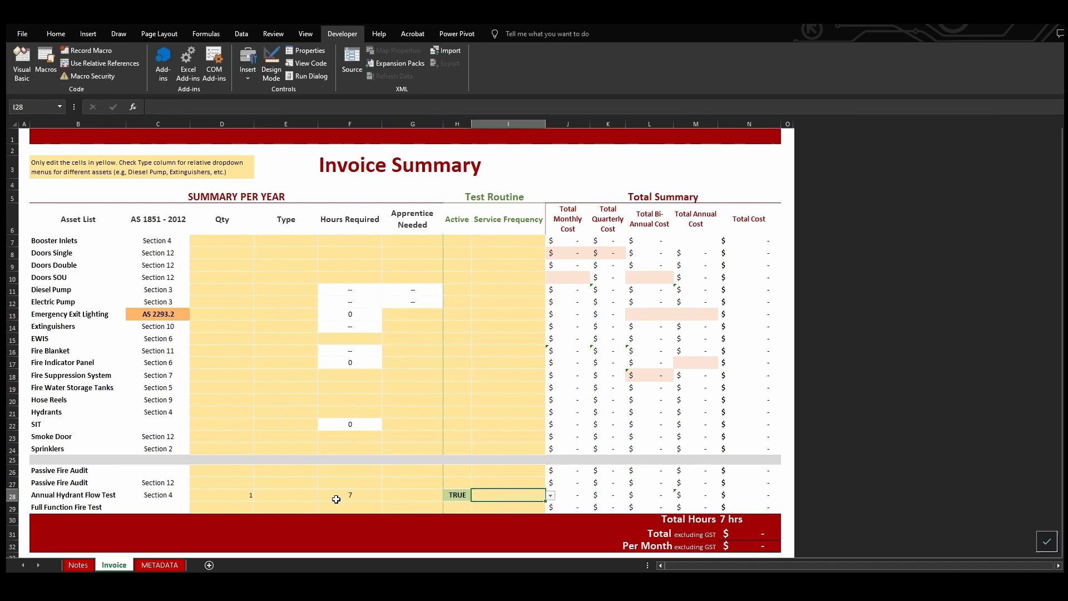
{"action": "type", "text": "anu"}
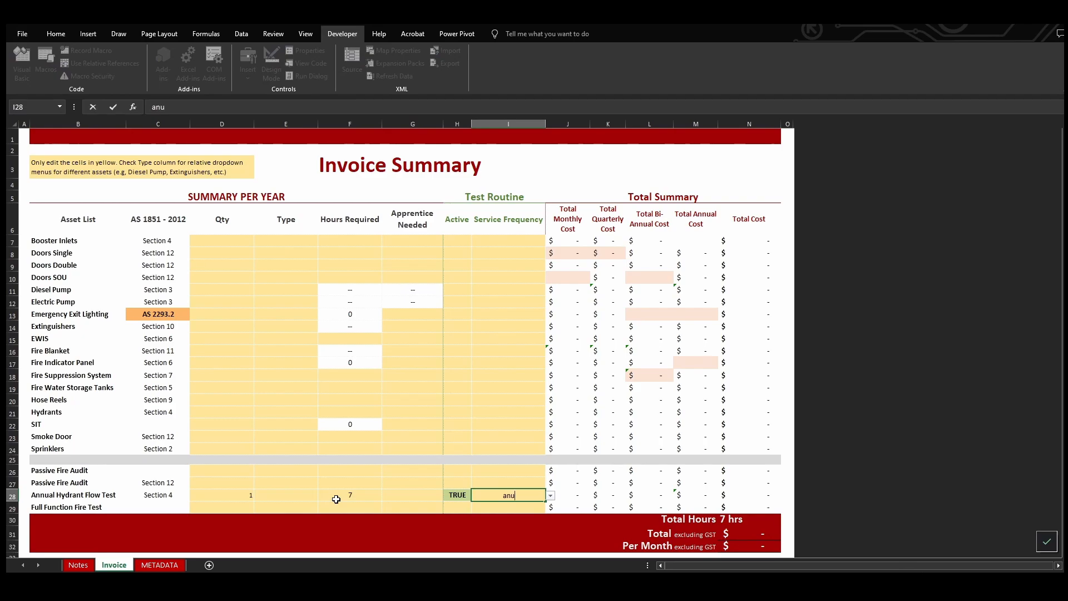
{"action": "left_click", "coordinate": [409, 497]}
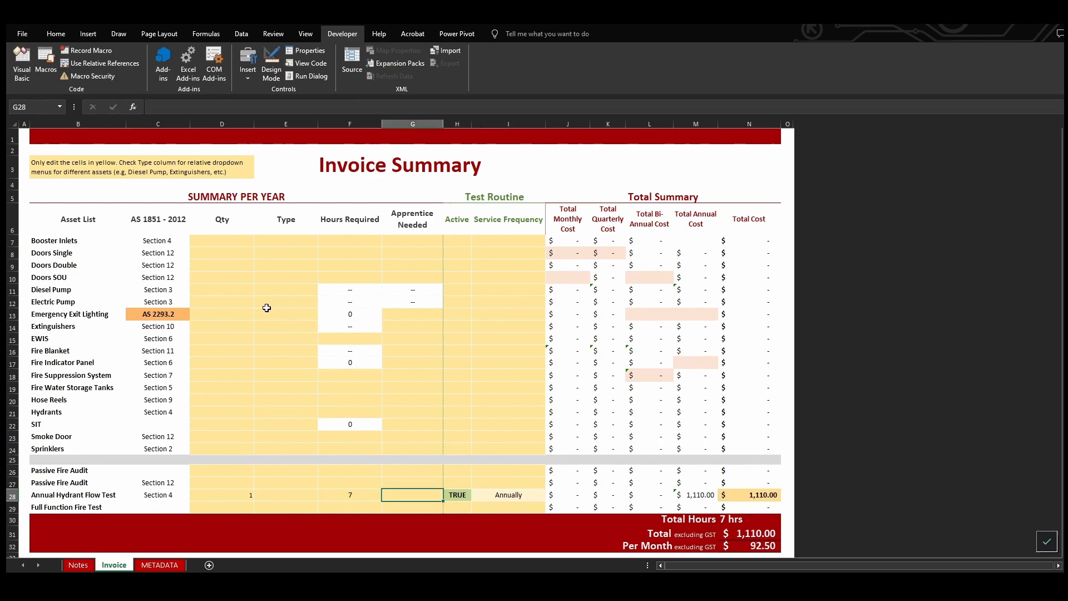
Enter a quantity of 1 for the Diesel Pump and choose the 41-62KW type
{"action": "left_click", "coordinate": [231, 291]}
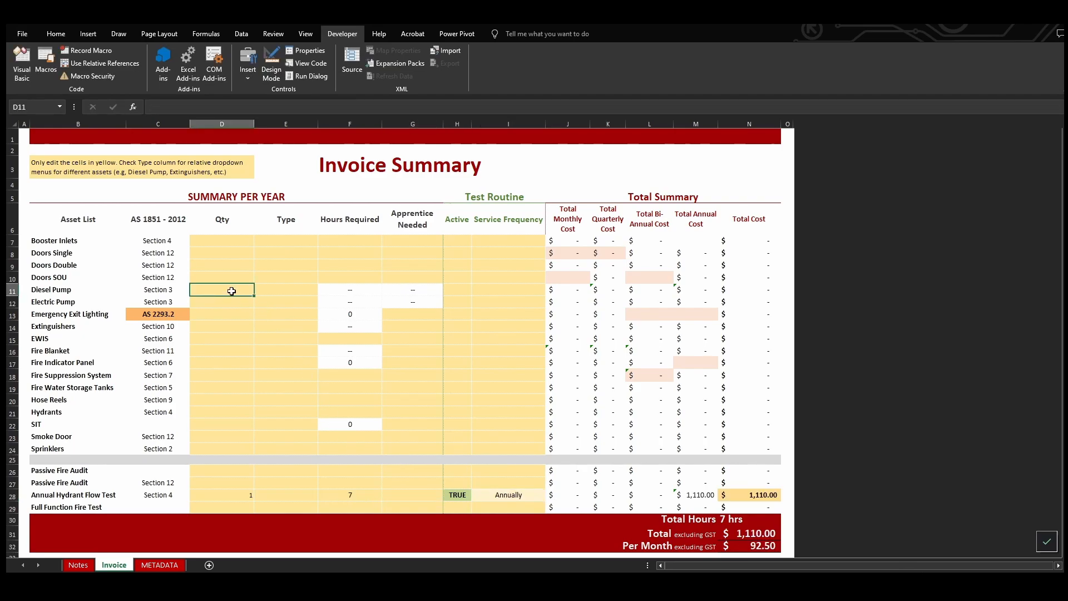
{"action": "type", "text": "1"}
{"action": "left_click", "coordinate": [277, 290]}
{"action": "left_click", "coordinate": [323, 290]}
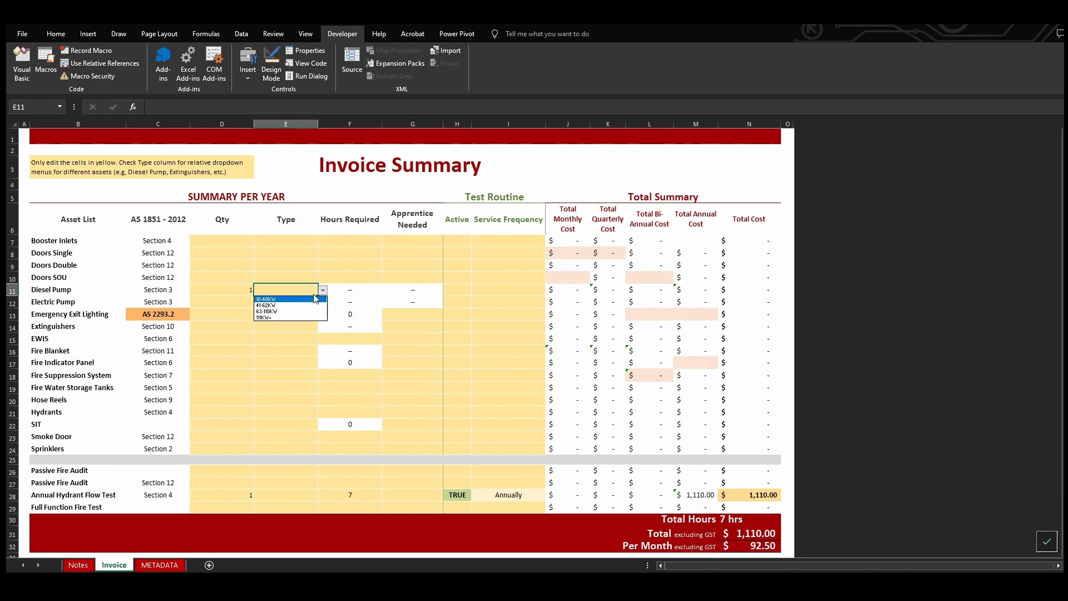
{"action": "left_click", "coordinate": [292, 305]}
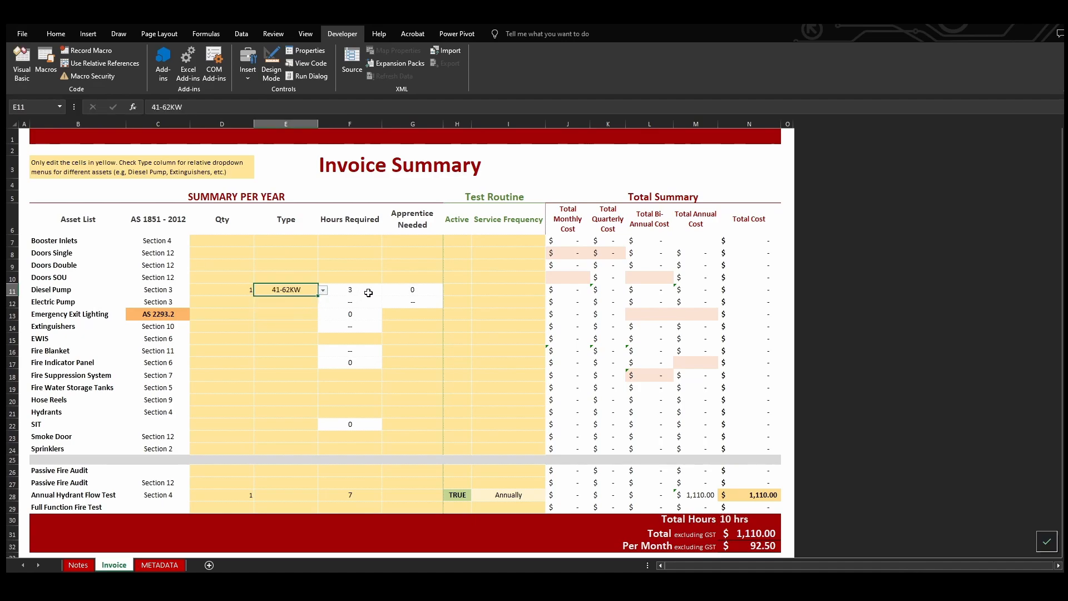
Mark the Diesel Pump as active (TRUE), try a Monthly service frequency and settle on Annually
{"action": "left_click", "coordinate": [459, 290]}
{"action": "type", "text": "true"}
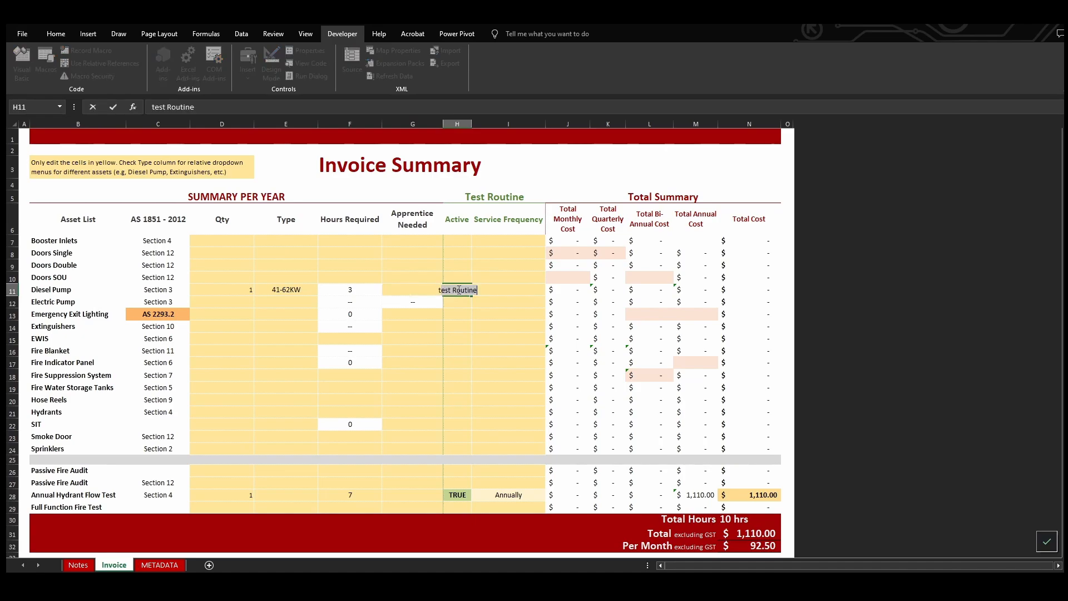
{"action": "key", "text": "Return"}
{"action": "left_click", "coordinate": [477, 289]}
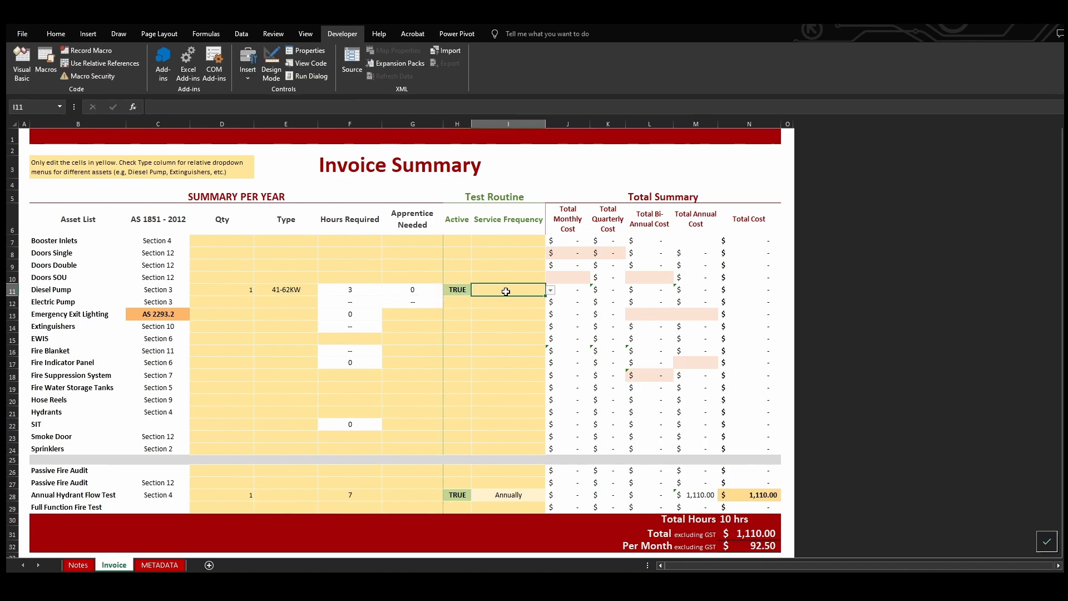
{"action": "left_click", "coordinate": [550, 290]}
{"action": "left_click", "coordinate": [530, 299]}
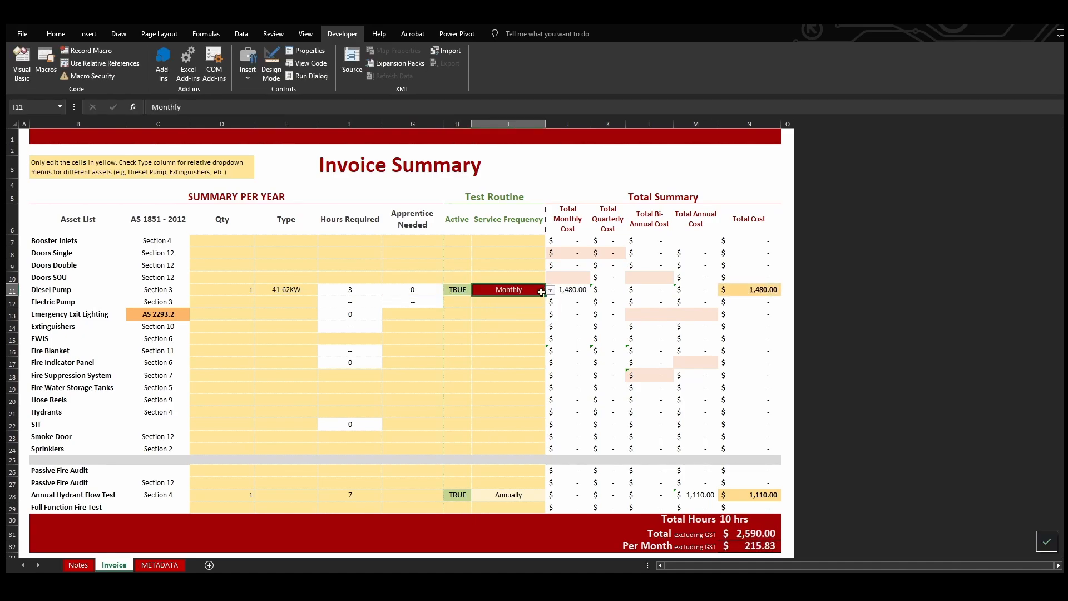
{"action": "left_click", "coordinate": [550, 290]}
{"action": "left_click", "coordinate": [512, 318]}
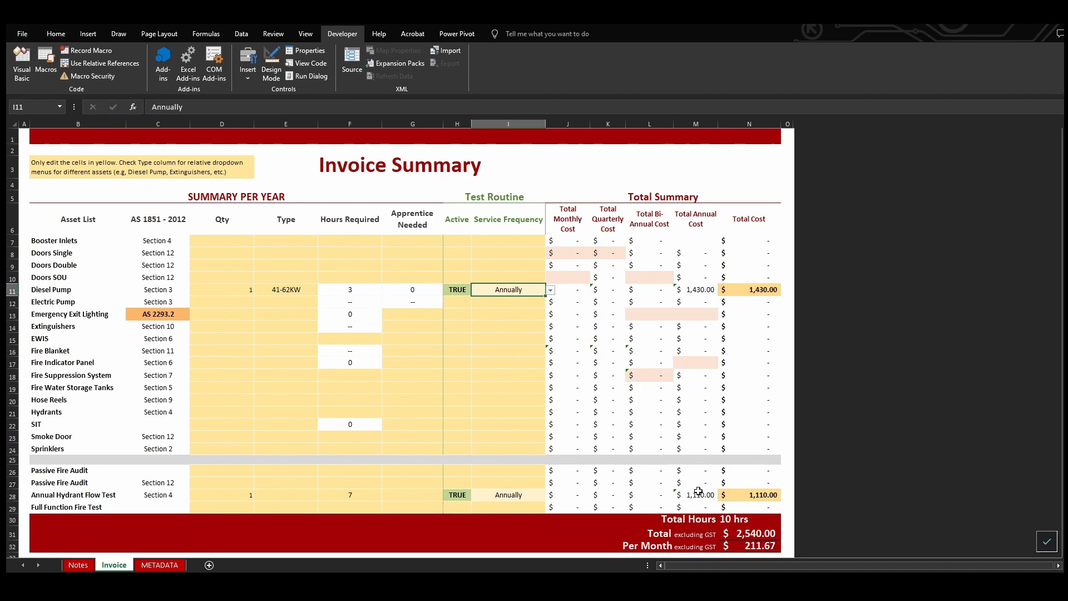
Enter a quantity of 1 for the Electric Pump and choose the 7.5-60KW type
{"action": "left_click", "coordinate": [237, 301]}
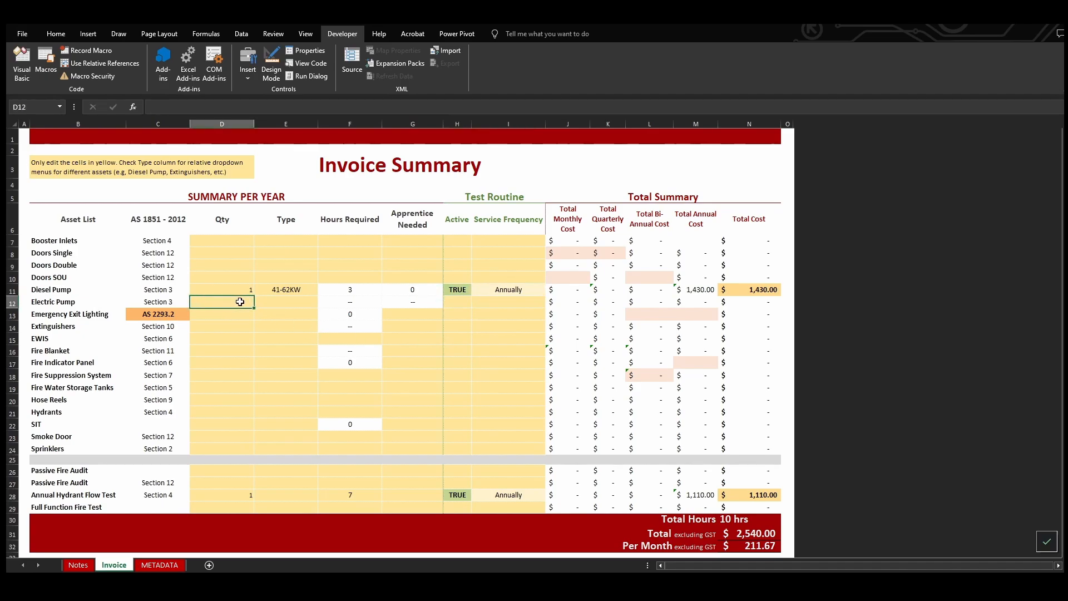
{"action": "type", "text": "1"}
{"action": "key", "text": "Tab"}
{"action": "left_click", "coordinate": [323, 303]}
{"action": "left_click", "coordinate": [313, 310]}
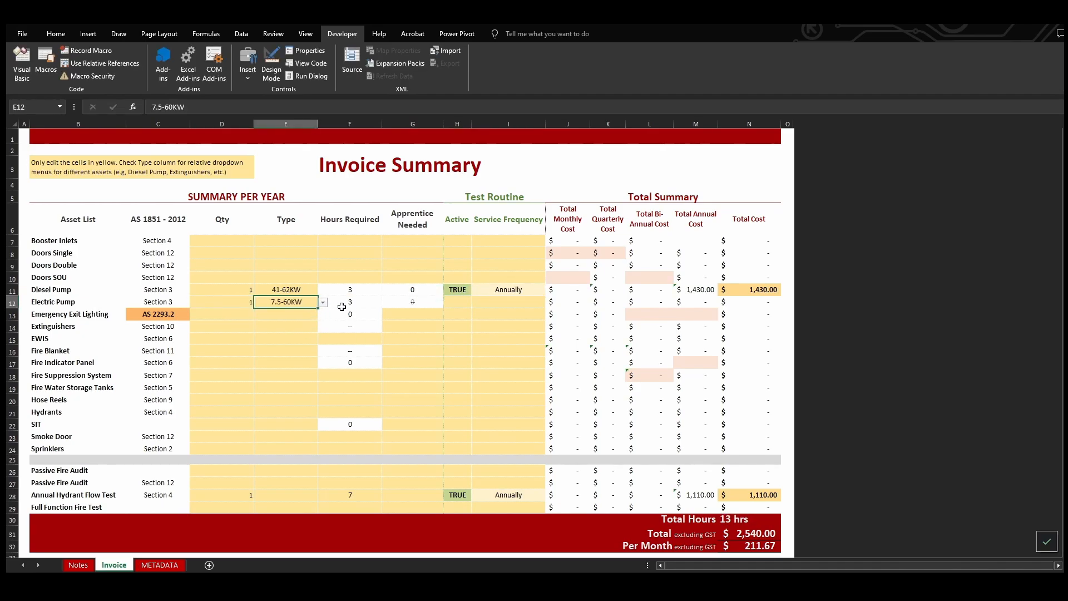
Mark the Electric Pump as active (TRUE) with a service frequency of Annually
{"action": "left_click", "coordinate": [461, 302]}
{"action": "type", "text": "true"}
{"action": "key", "text": "Tab"}
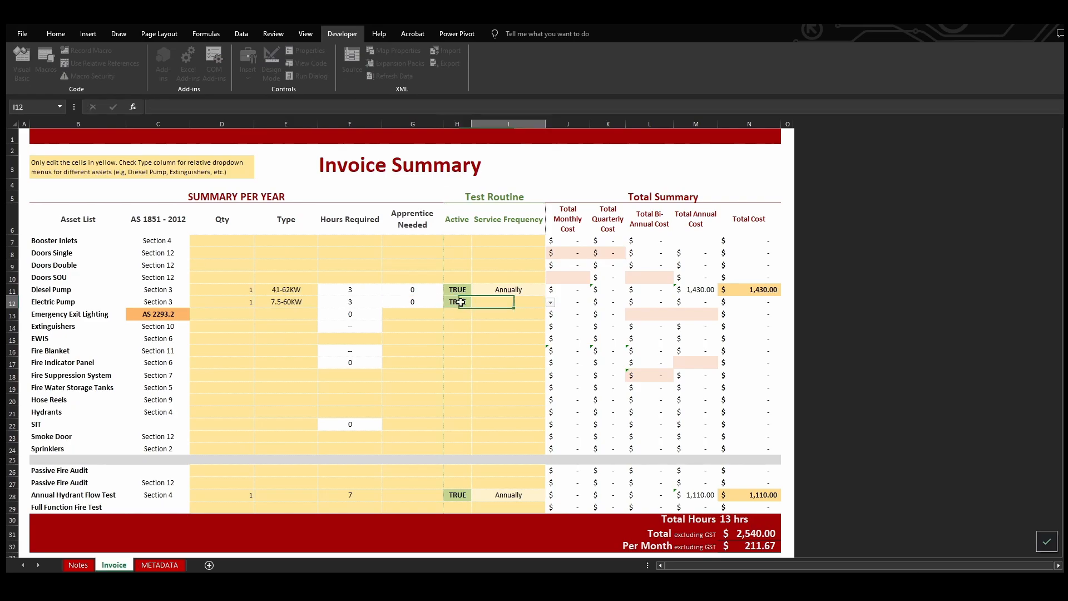
{"action": "type", "text": "anu"}
{"action": "type", "text": "nnu"}
{"action": "key", "text": "Tab"}
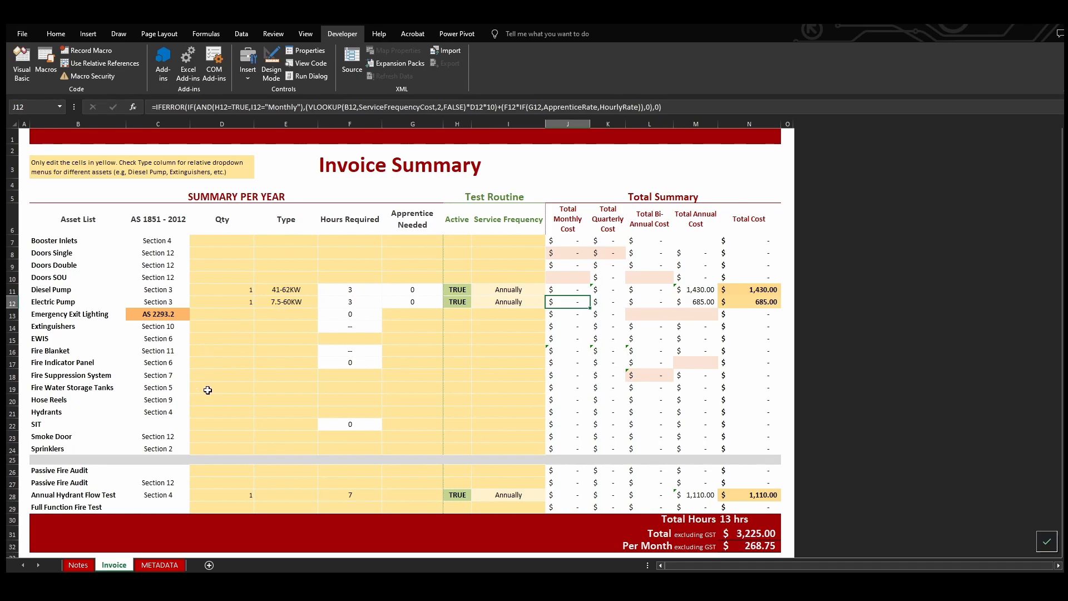
Enter a quantity of 1 and 3 hours required for Hydrants
{"action": "left_click", "coordinate": [215, 411]}
{"action": "key", "text": "Tab"}
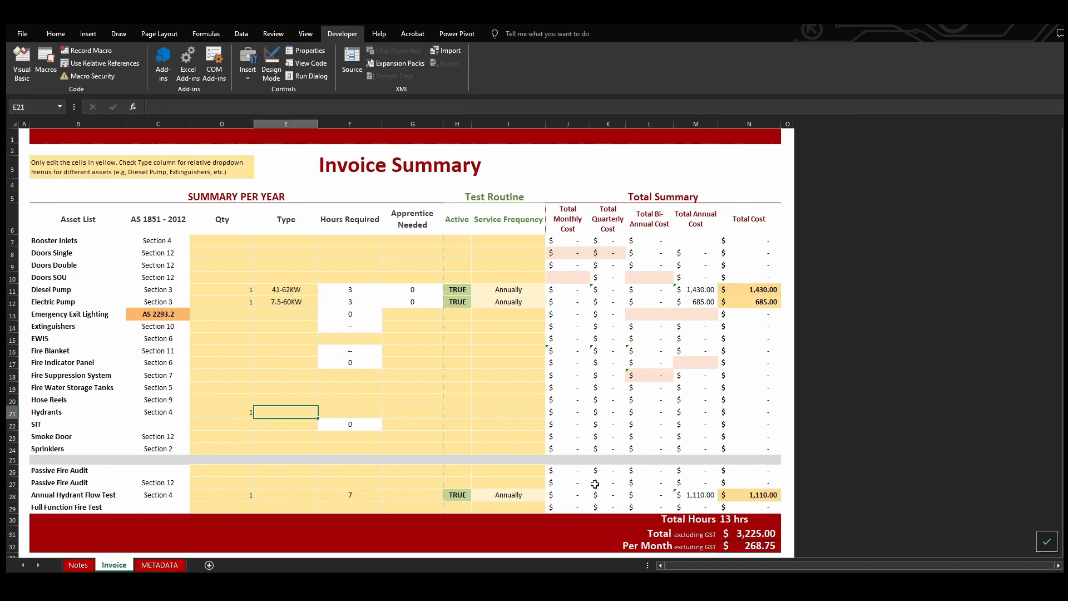
{"action": "left_click", "coordinate": [336, 409]}
{"action": "type", "text": "3"}
{"action": "key", "text": "Tab"}
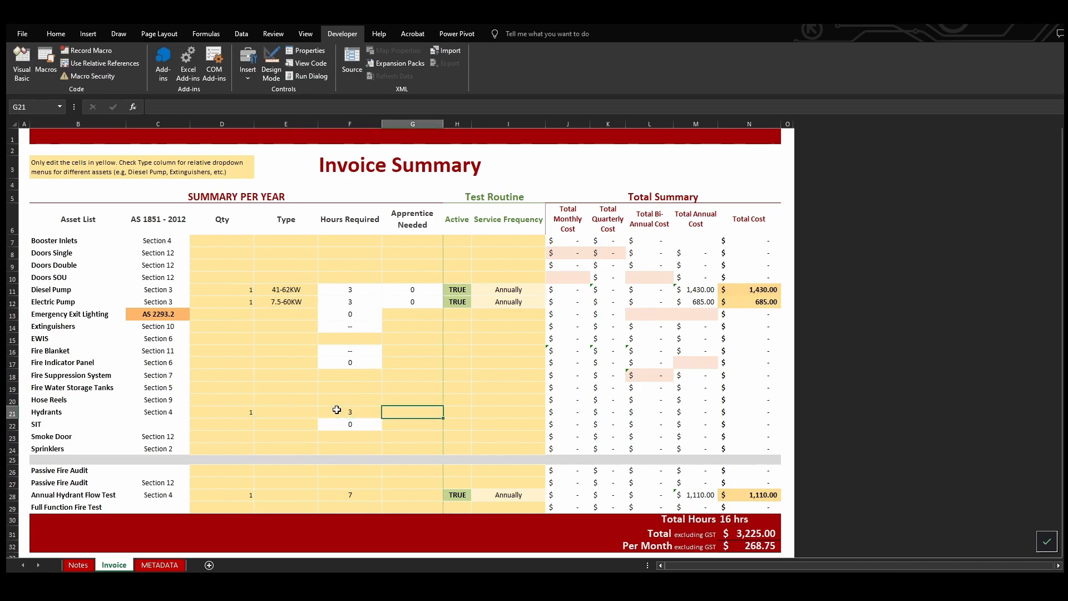
Mark Hydrants as active (TRUE) with a service frequency of Annually
{"action": "key", "text": "Tab"}
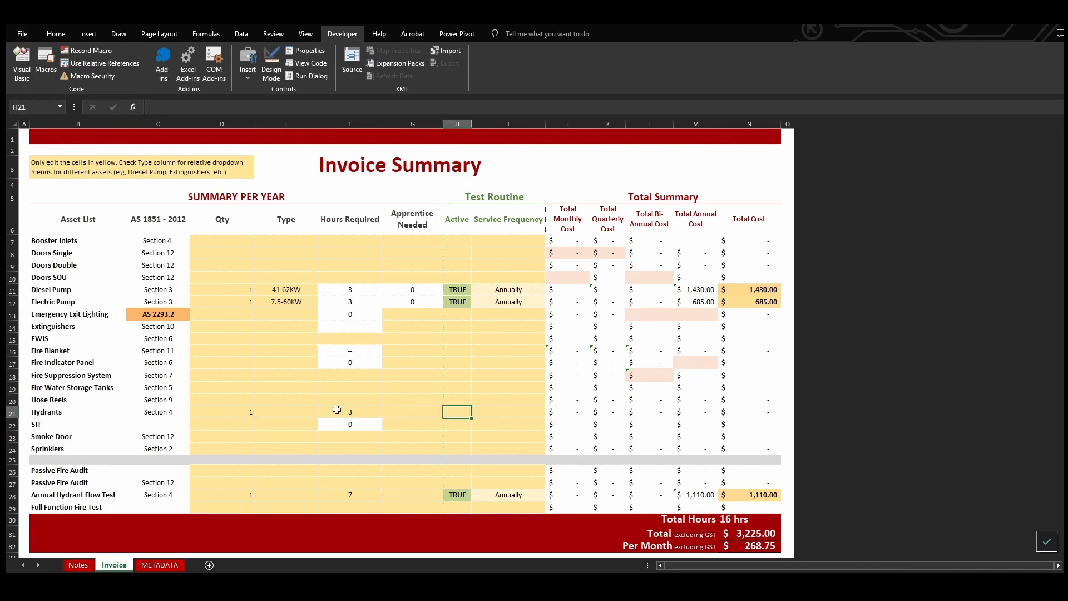
{"action": "type", "text": "TRUE"}
{"action": "key", "text": "Tab"}
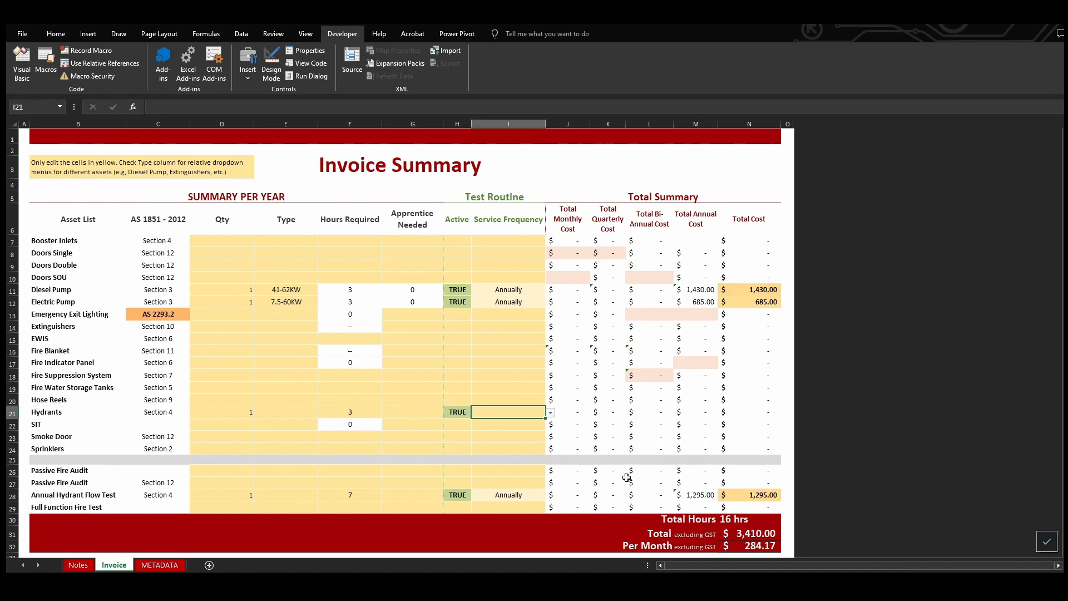
{"action": "left_click", "coordinate": [550, 413]}
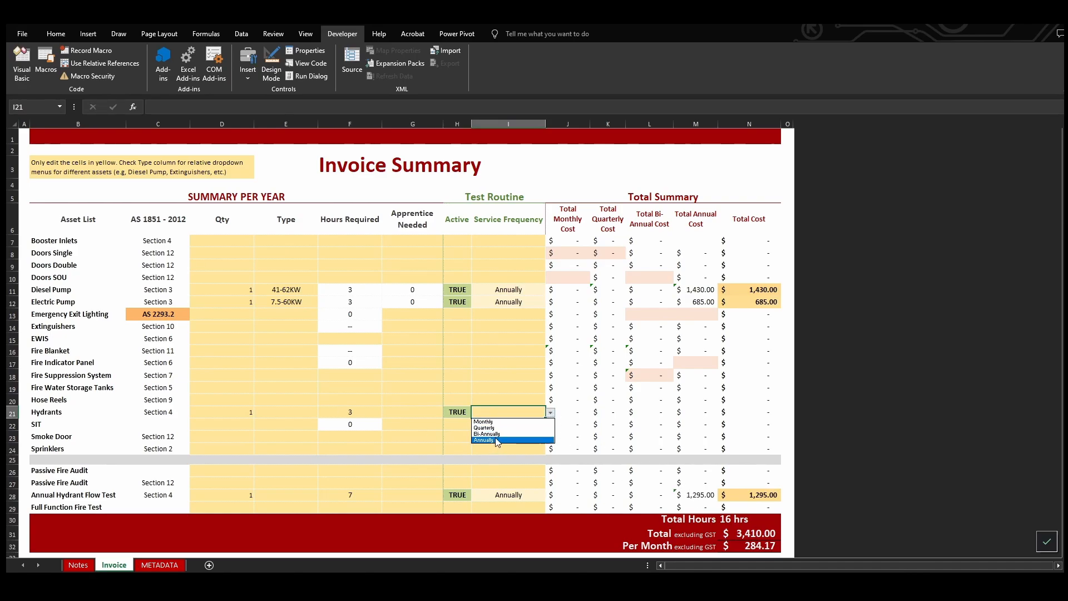
{"action": "left_click", "coordinate": [495, 439]}
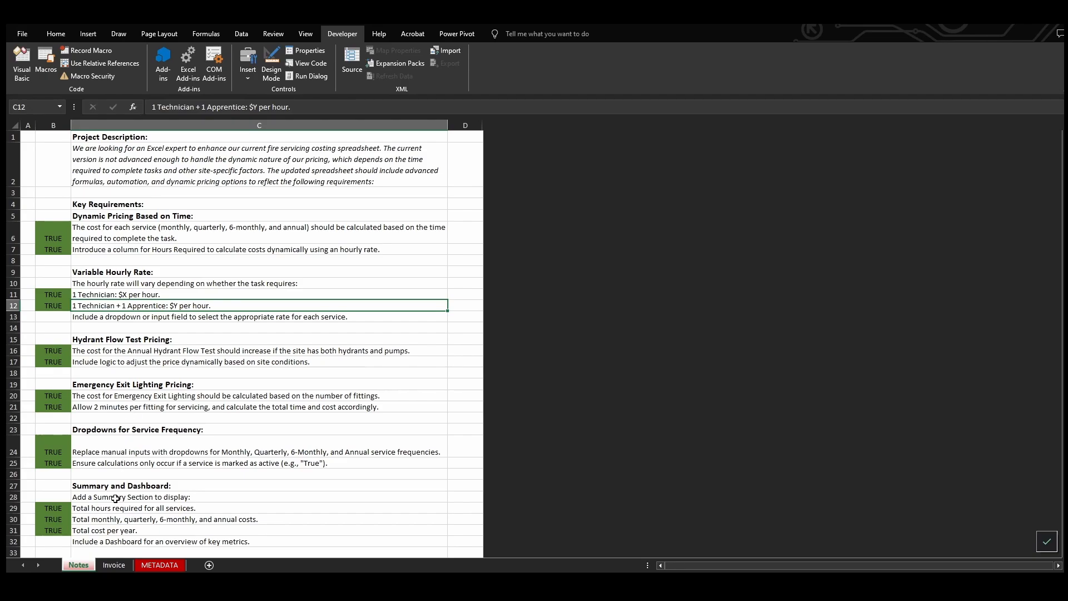
Return from the Notes to the Invoice sheet and inspect the Emergency Exit Lighting row's quantity and monthly cost cells
{"action": "left_click", "coordinate": [114, 564]}
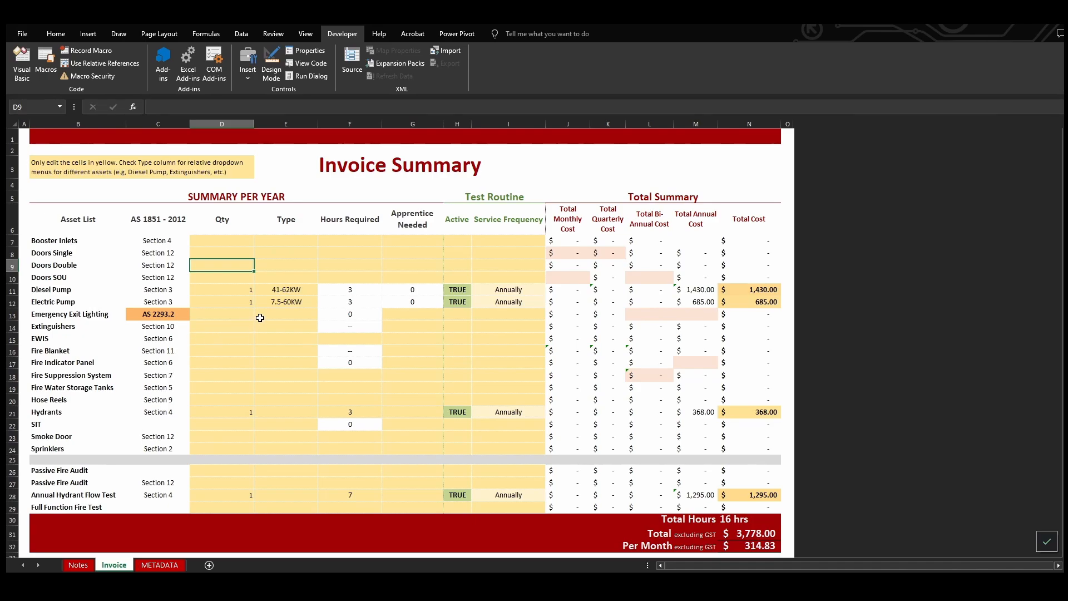
{"action": "left_click", "coordinate": [242, 314]}
{"action": "left_click", "coordinate": [583, 311]}
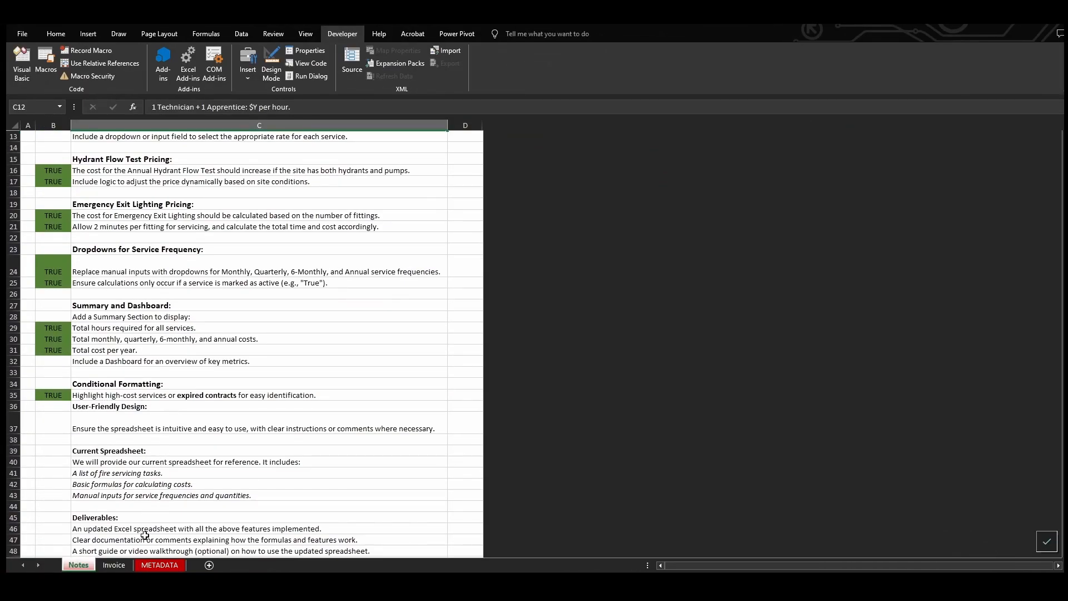
Return to the Invoice sheet, try a Diesel Pump quantity of 5 and restore it to 1
{"action": "left_click", "coordinate": [117, 566]}
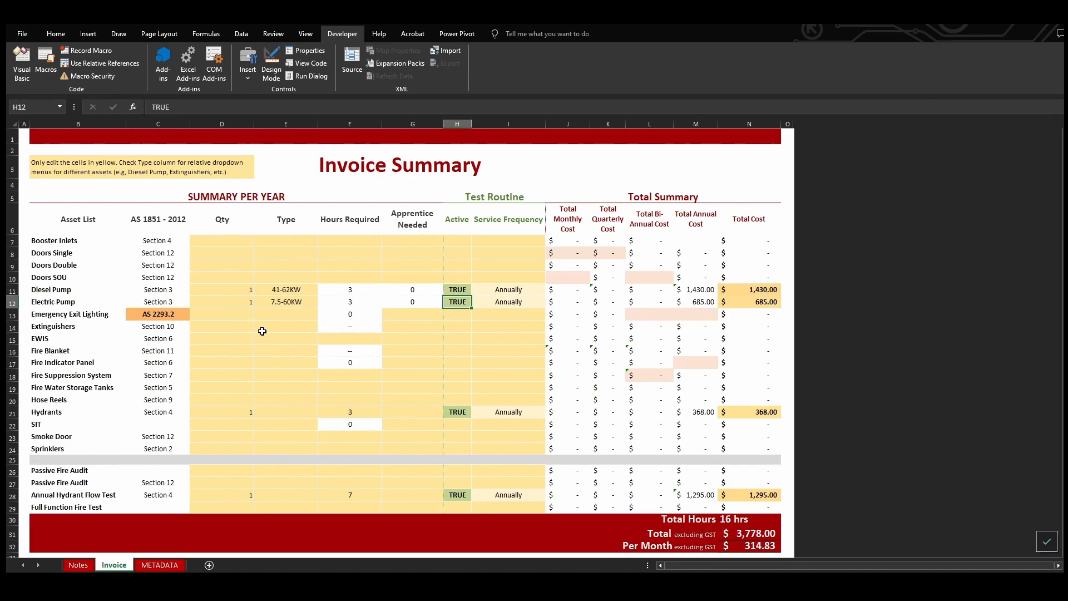
{"action": "left_click", "coordinate": [236, 292]}
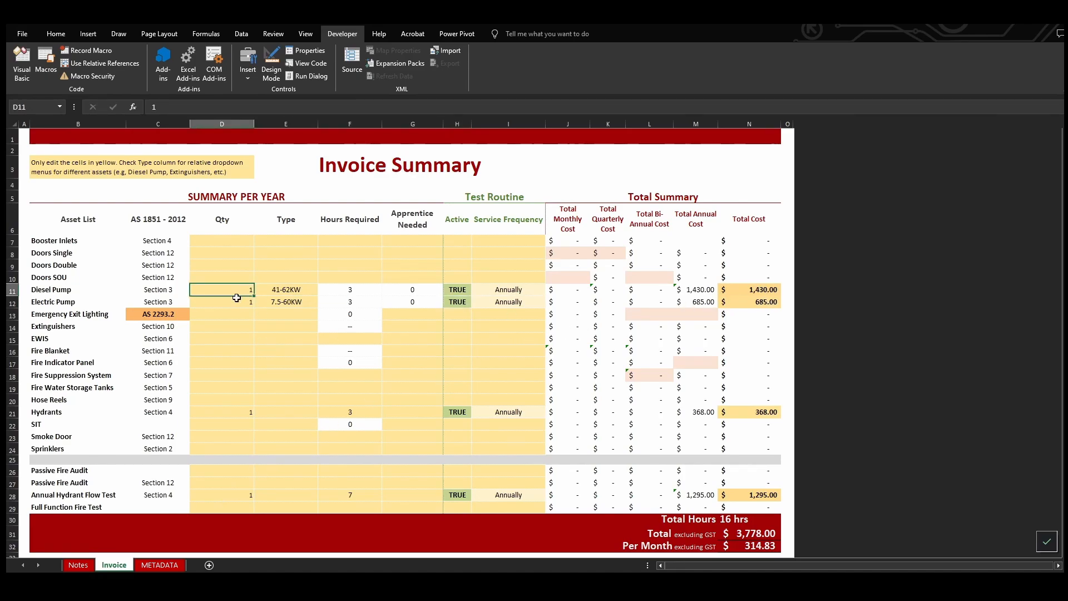
{"action": "type", "text": "5"}
{"action": "key", "text": "Return"}
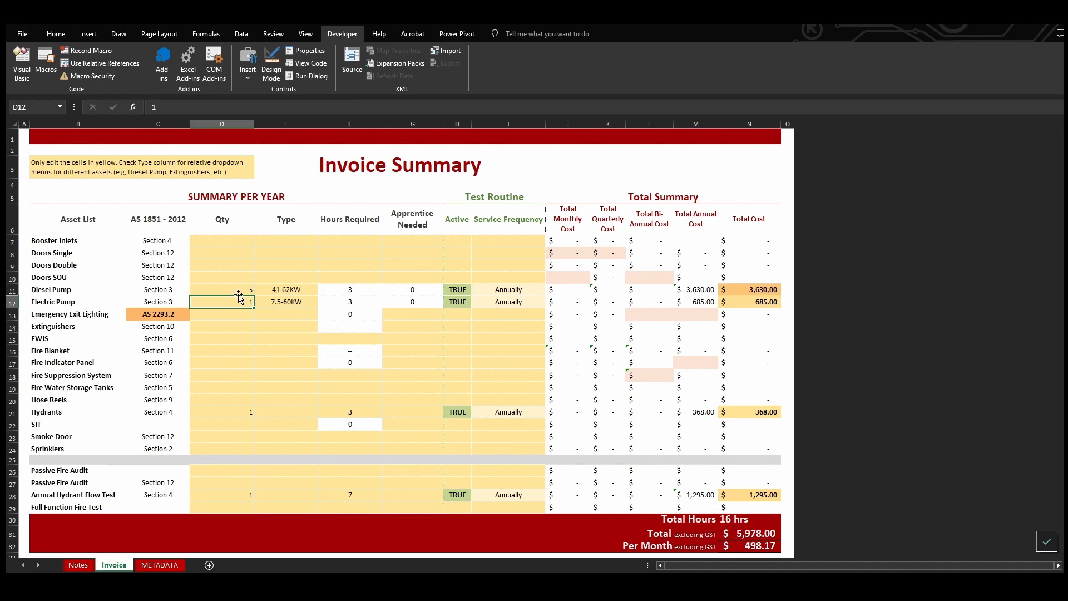
{"action": "left_click", "coordinate": [239, 291]}
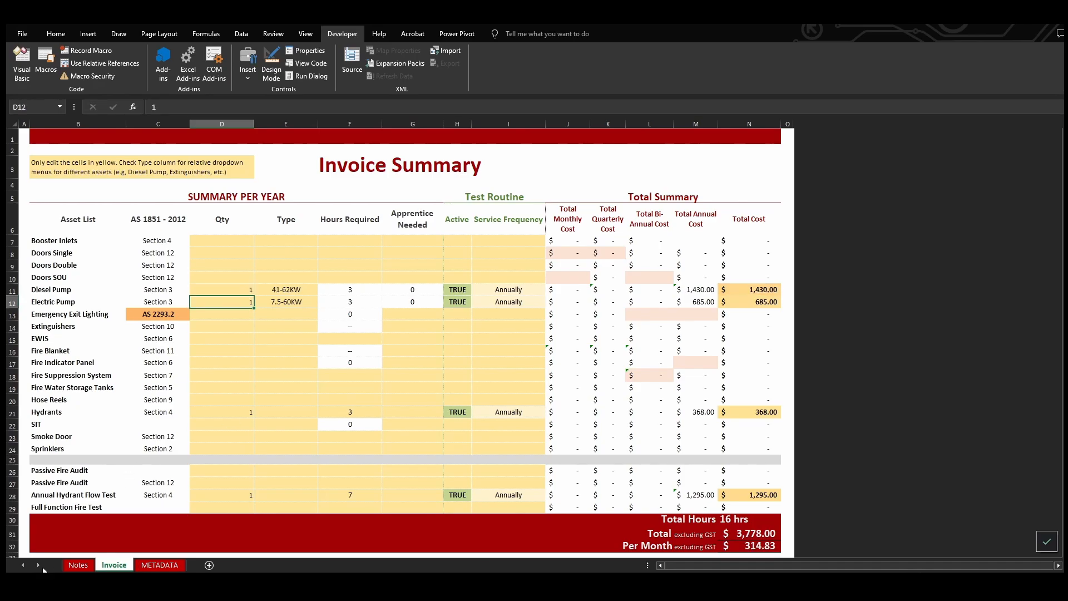
Review the summary, conditional formatting and deliverables requirements on the Notes sheet and return to the Invoice sheet
{"action": "left_click", "coordinate": [78, 565]}
{"action": "scroll", "coordinate": [181, 408], "scroll_direction": "down", "scroll_amount": 2}
{"action": "scroll", "coordinate": [181, 406], "scroll_direction": "down", "scroll_amount": 1}
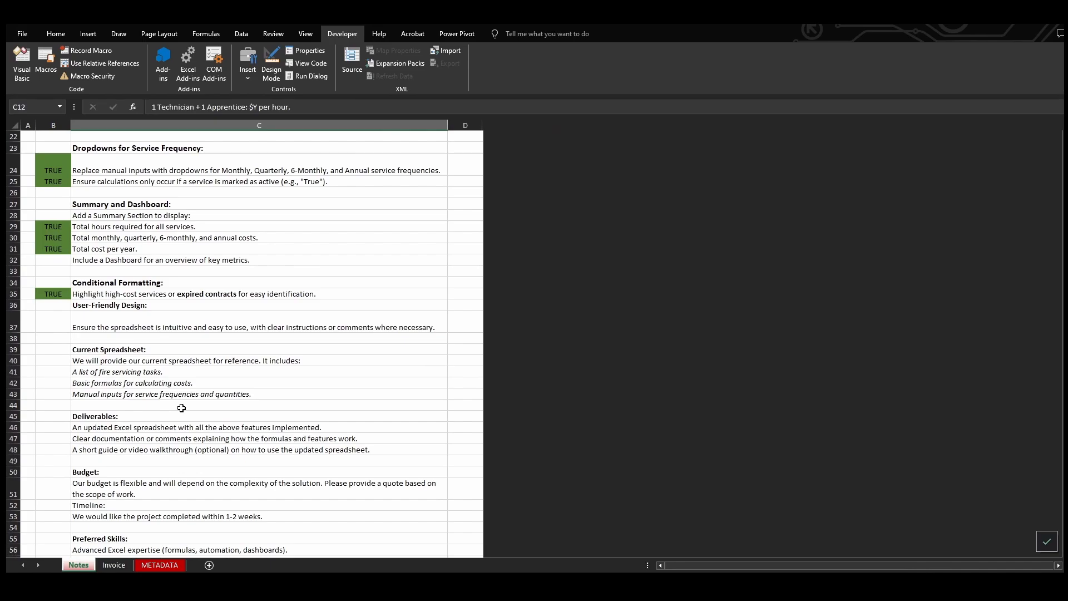
{"action": "left_click", "coordinate": [114, 565]}
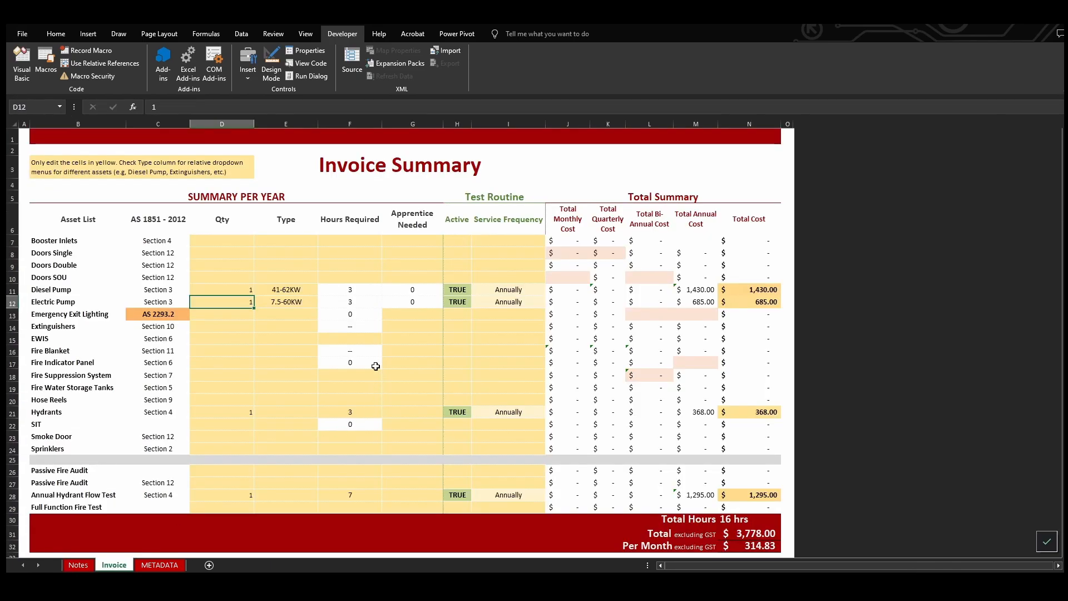
{"action": "left_click", "coordinate": [323, 339]}
{"action": "left_click", "coordinate": [294, 301]}
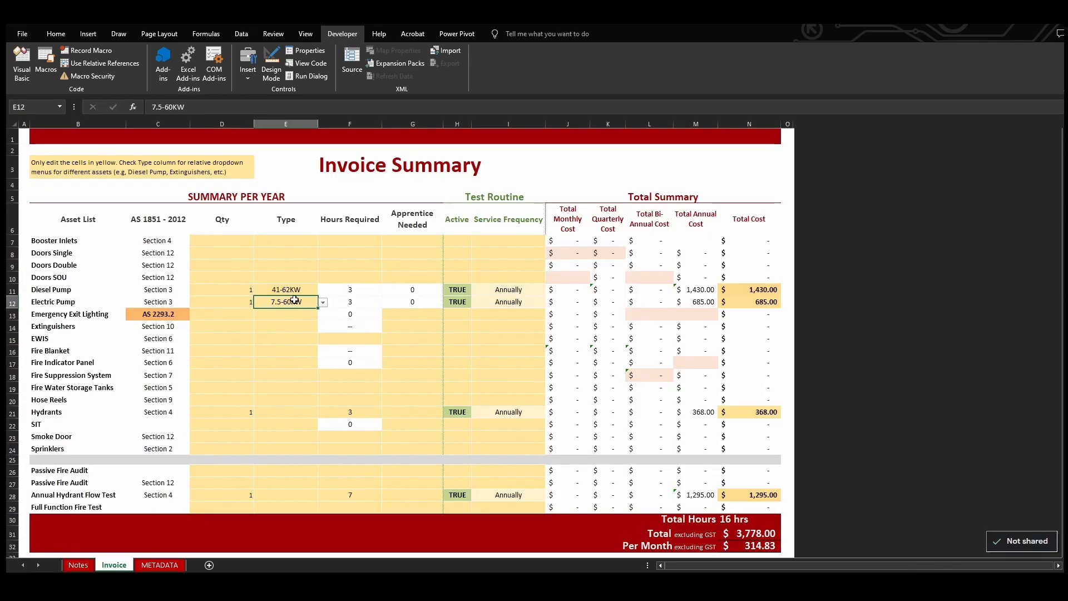
{"action": "left_click", "coordinate": [269, 261]}
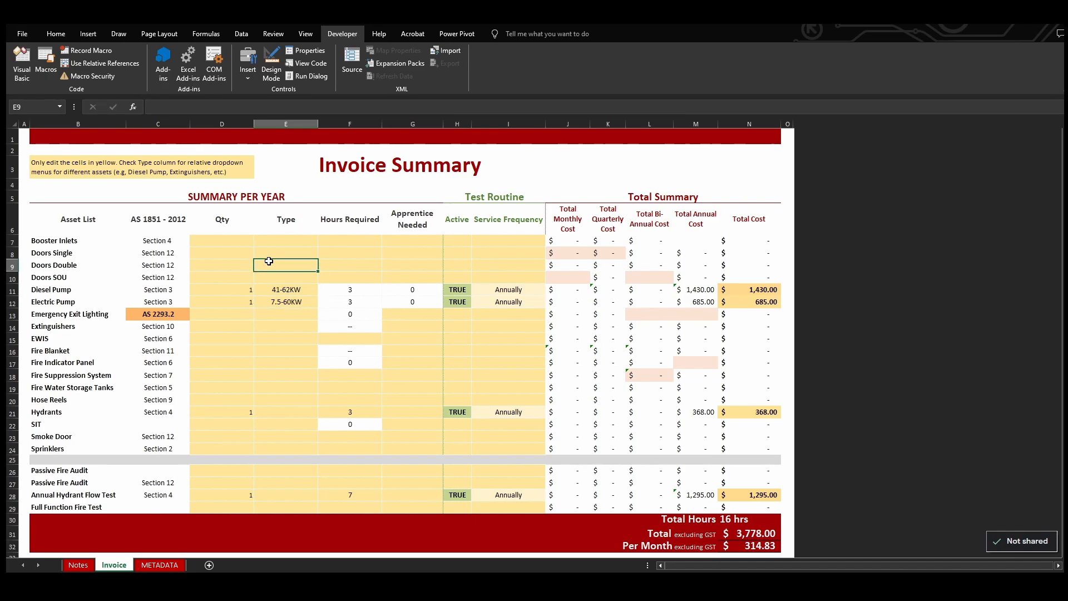
Overwrite the formula in the Electric Pump's total monthly cost cell with 100
{"action": "left_click", "coordinate": [565, 304]}
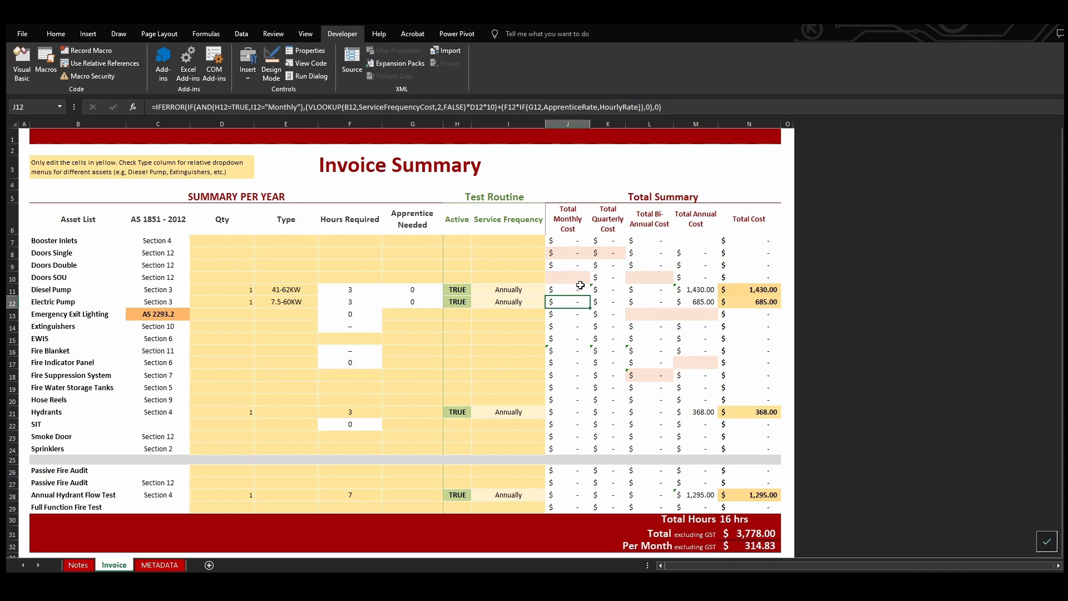
{"action": "type", "text": "100"}
{"action": "key", "text": "Return"}
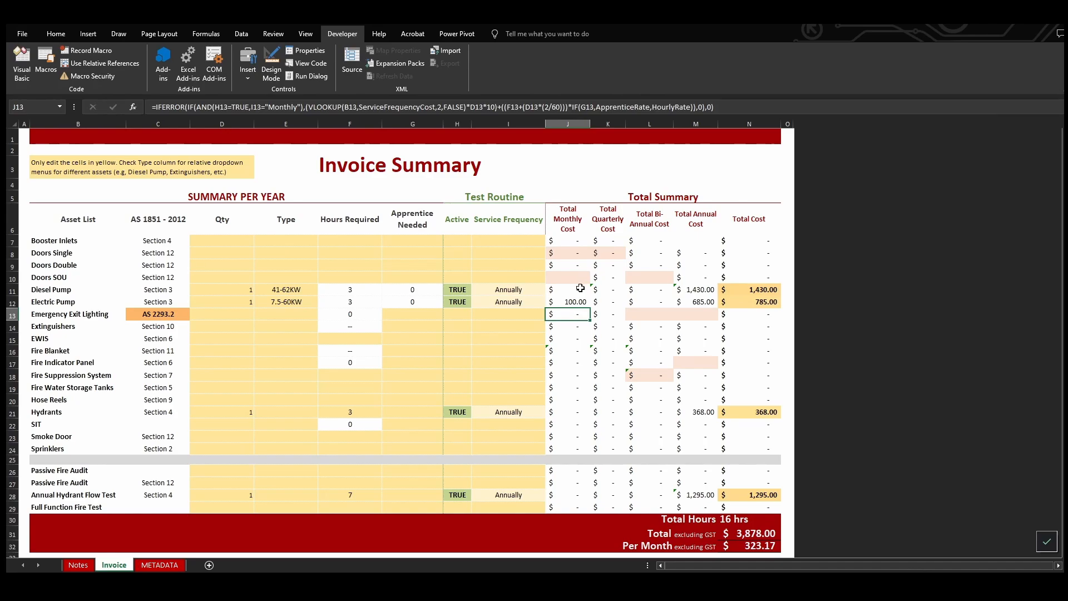
Run the FixRegions macro on the Electric Pump's monthly cost cell to restore its formula, confirming the selected area
{"action": "left_click", "coordinate": [579, 303]}
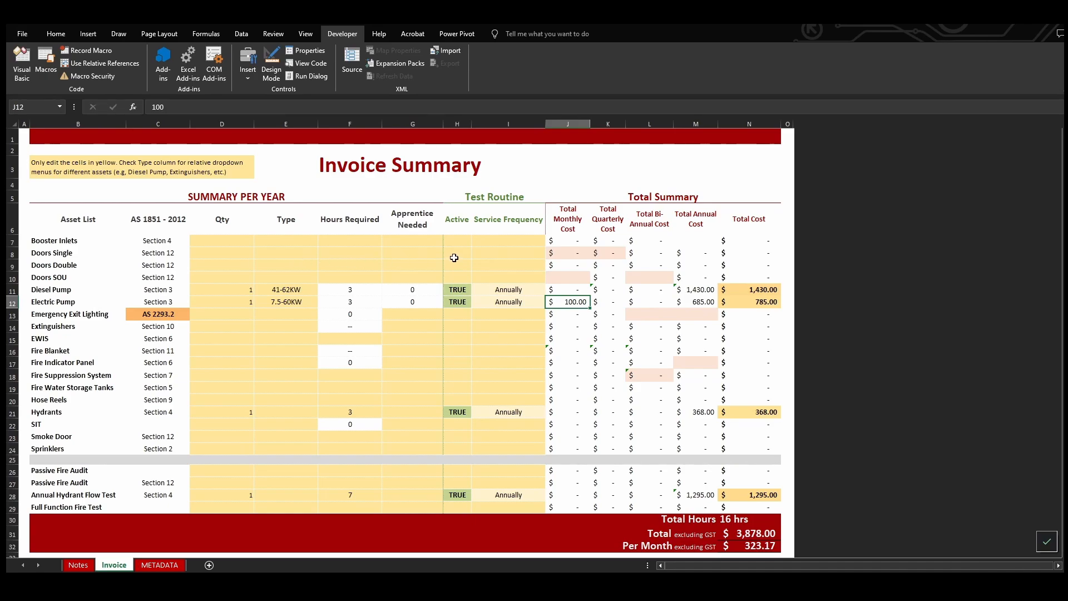
{"action": "left_click", "coordinate": [44, 62]}
{"action": "left_click_drag", "start_coordinate": [565, 175], "coordinate": [905, 181]}
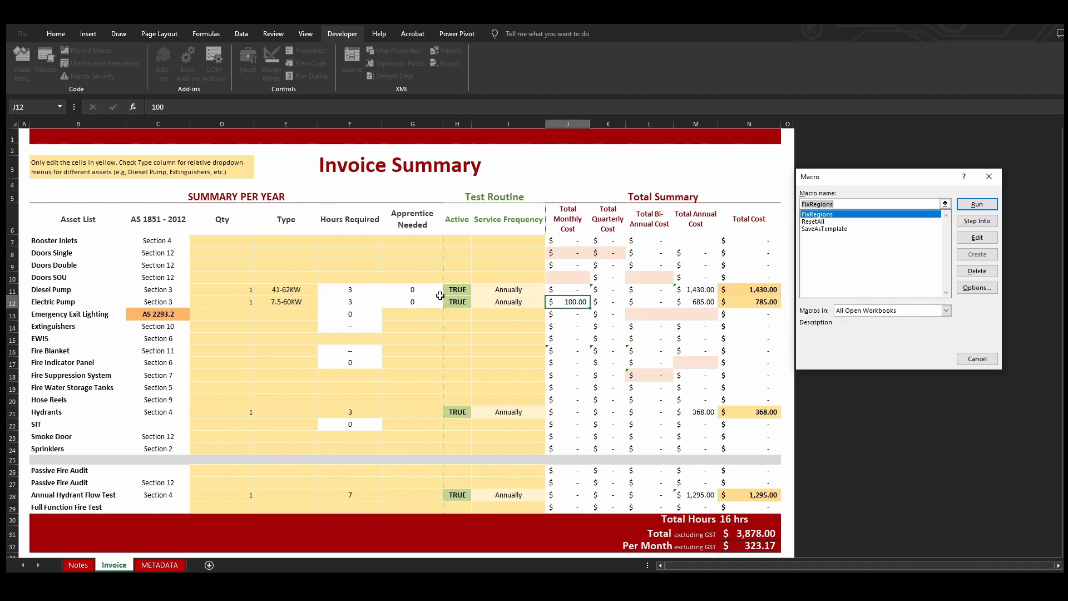
{"action": "left_click", "coordinate": [825, 222]}
{"action": "left_click", "coordinate": [830, 214]}
{"action": "left_click", "coordinate": [977, 205]}
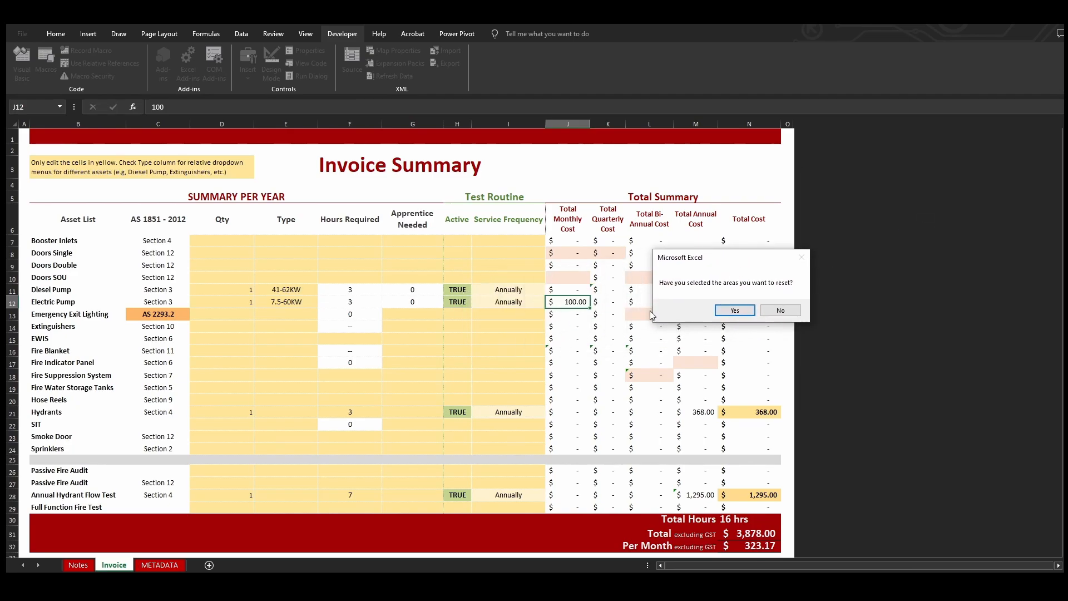
{"action": "left_click", "coordinate": [737, 310]}
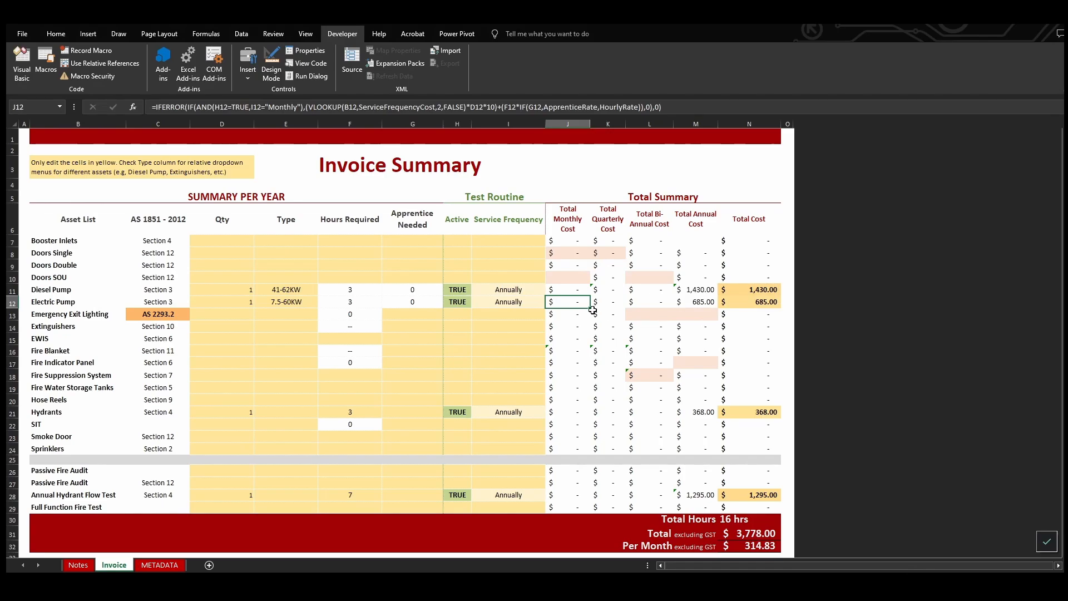
Reset the Diesel and Electric Pump types and service frequencies plus the Hydrants hours and quantity with the FixRegions macro
{"action": "left_click", "coordinate": [513, 326]}
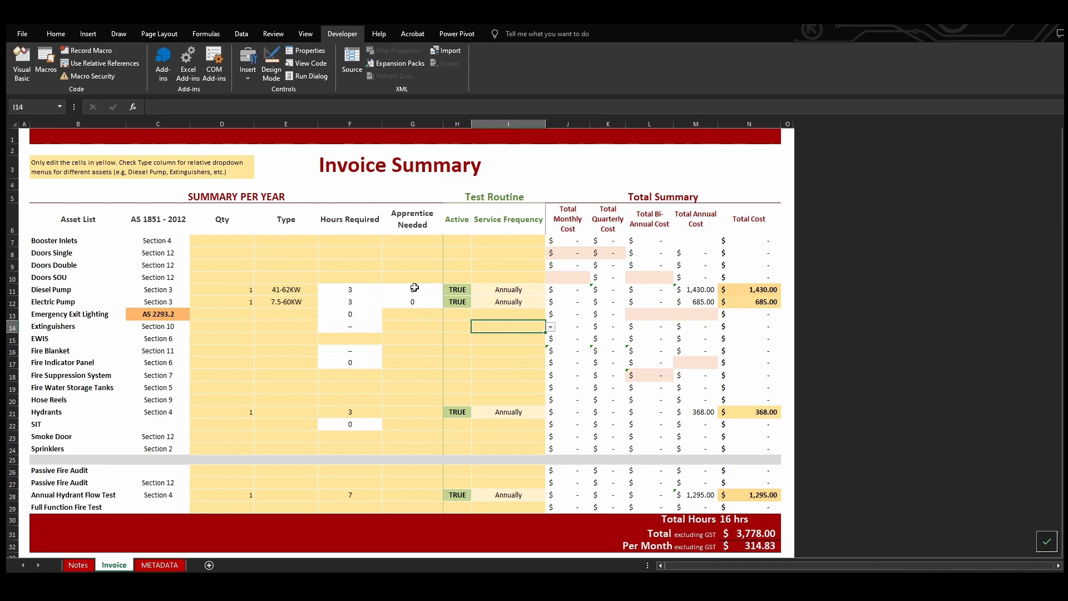
{"action": "left_click_drag", "start_coordinate": [287, 290], "coordinate": [288, 303]}
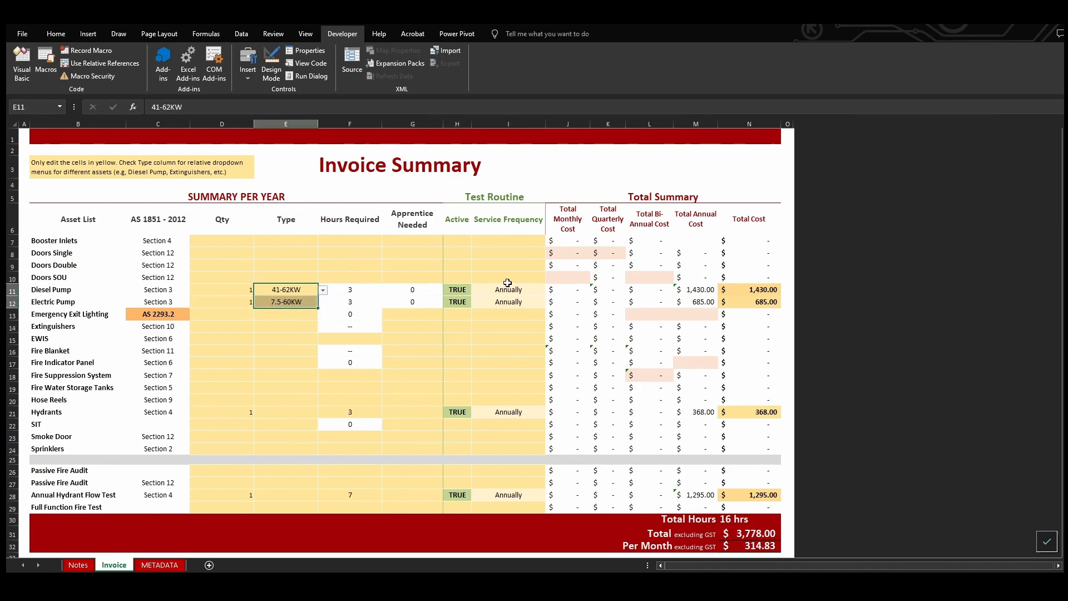
{"action": "left_click_drag", "start_coordinate": [508, 289], "coordinate": [508, 302]}
{"action": "left_click", "coordinate": [367, 413], "text": "ctrl"}
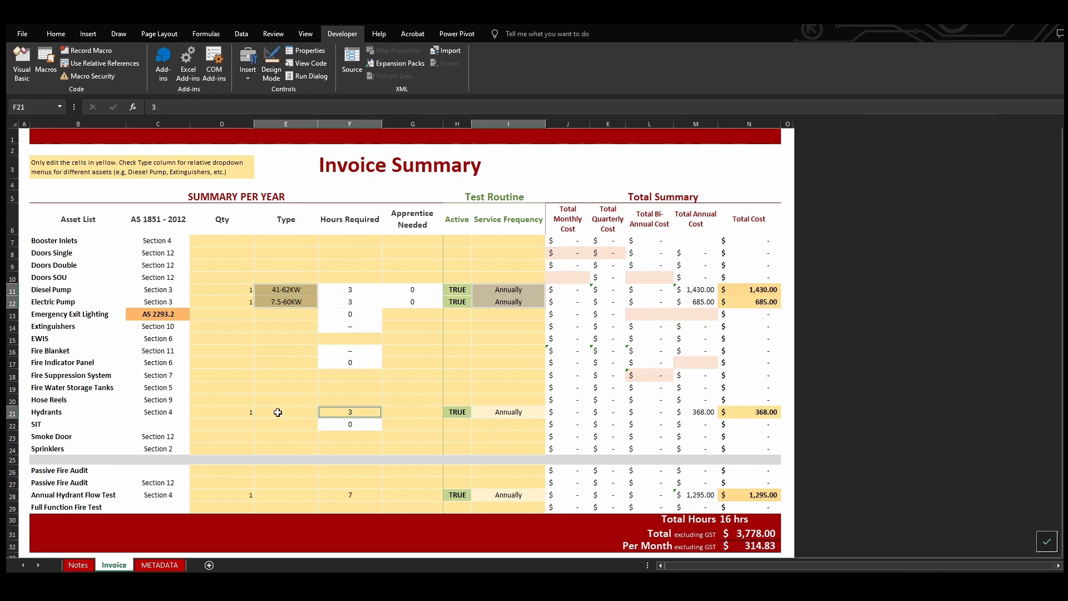
{"action": "left_click", "coordinate": [248, 416], "text": "ctrl"}
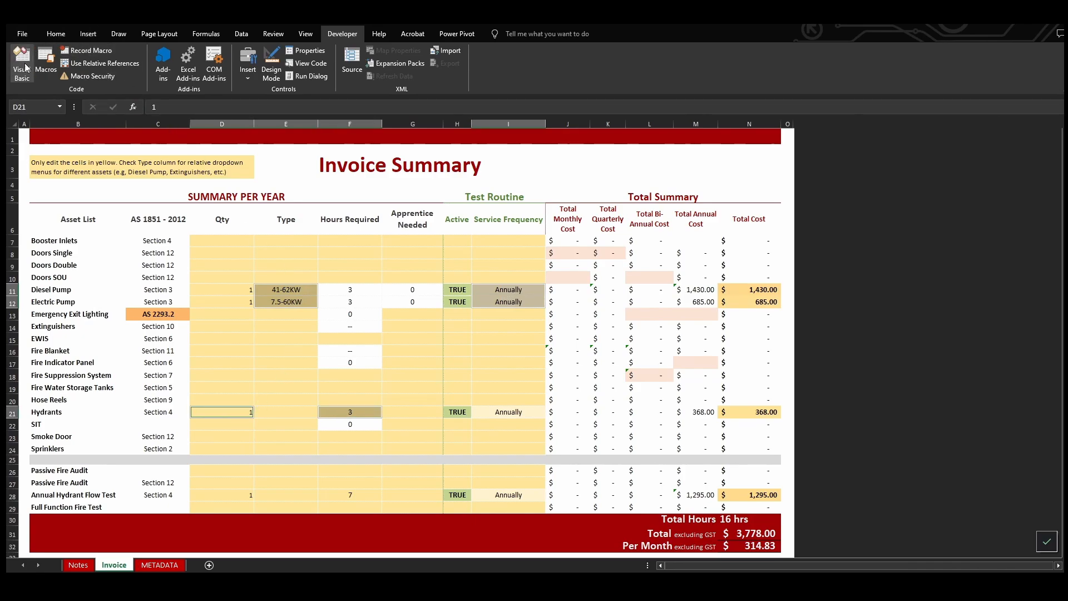
{"action": "left_click", "coordinate": [46, 63]}
{"action": "left_click", "coordinate": [995, 205]}
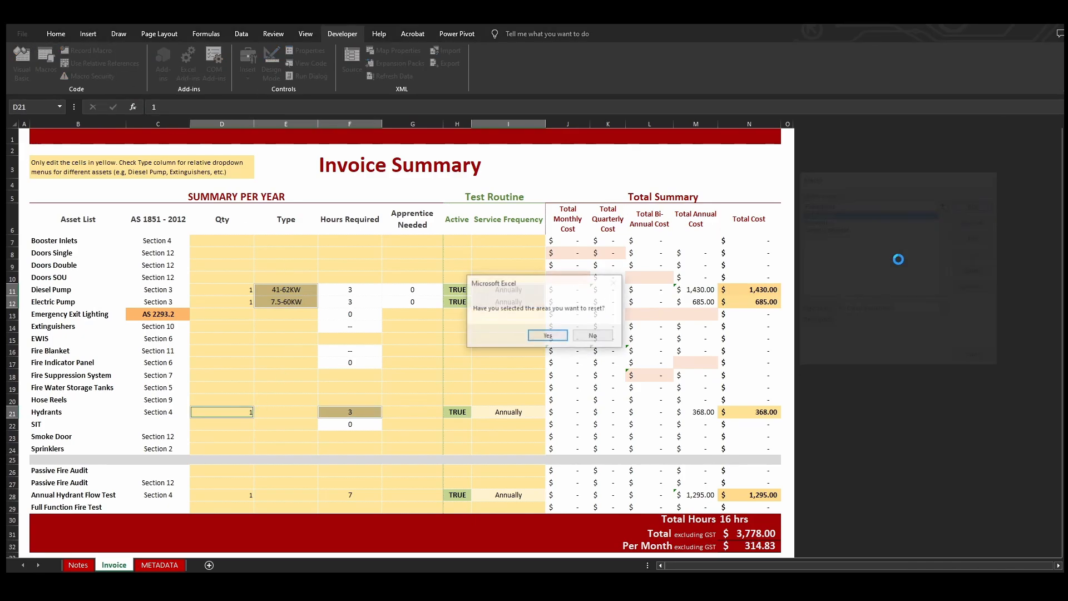
{"action": "left_click", "coordinate": [538, 341]}
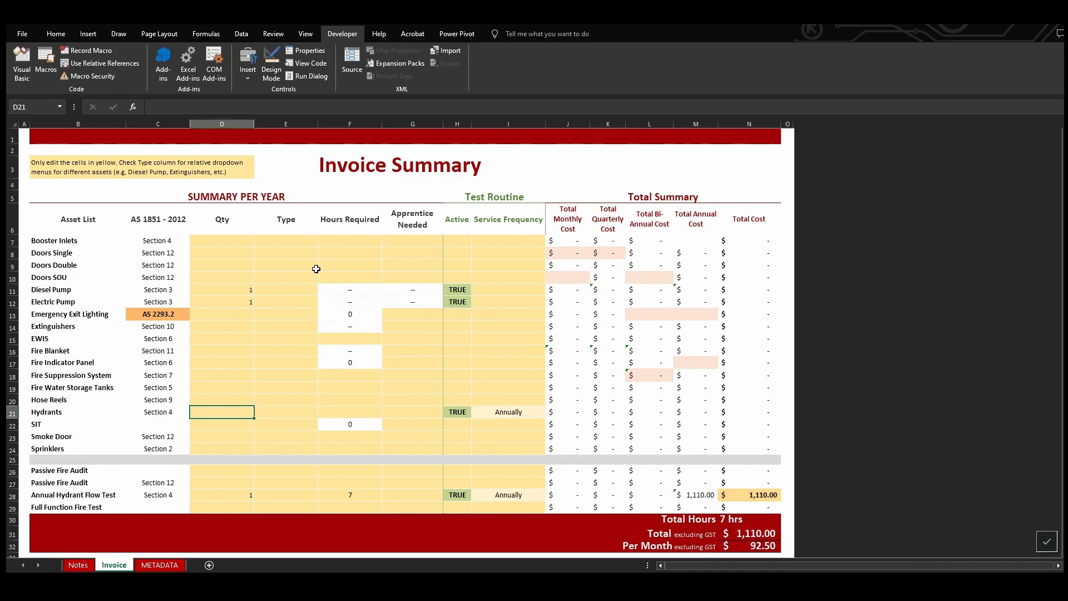
Clear all contents and formatting from the block between Doors Double and Hydrants, from Type through Total Monthly Cost (E9:J21)
{"action": "left_click_drag", "start_coordinate": [284, 261], "coordinate": [590, 417]}
{"action": "left_click", "coordinate": [55, 33]}
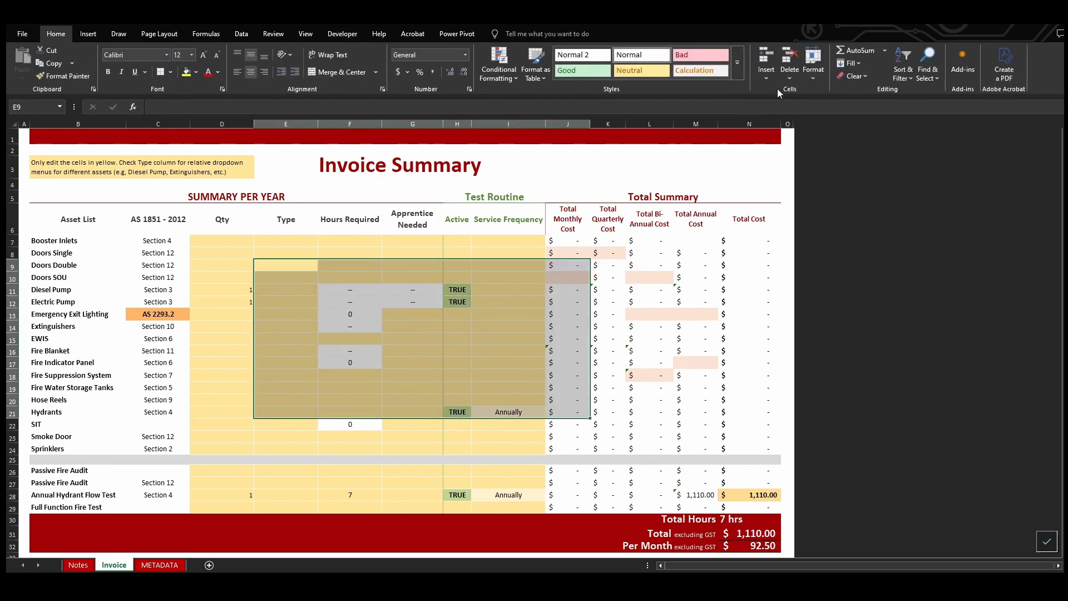
{"action": "left_click", "coordinate": [854, 76]}
{"action": "left_click", "coordinate": [866, 87]}
{"action": "left_click", "coordinate": [565, 362]}
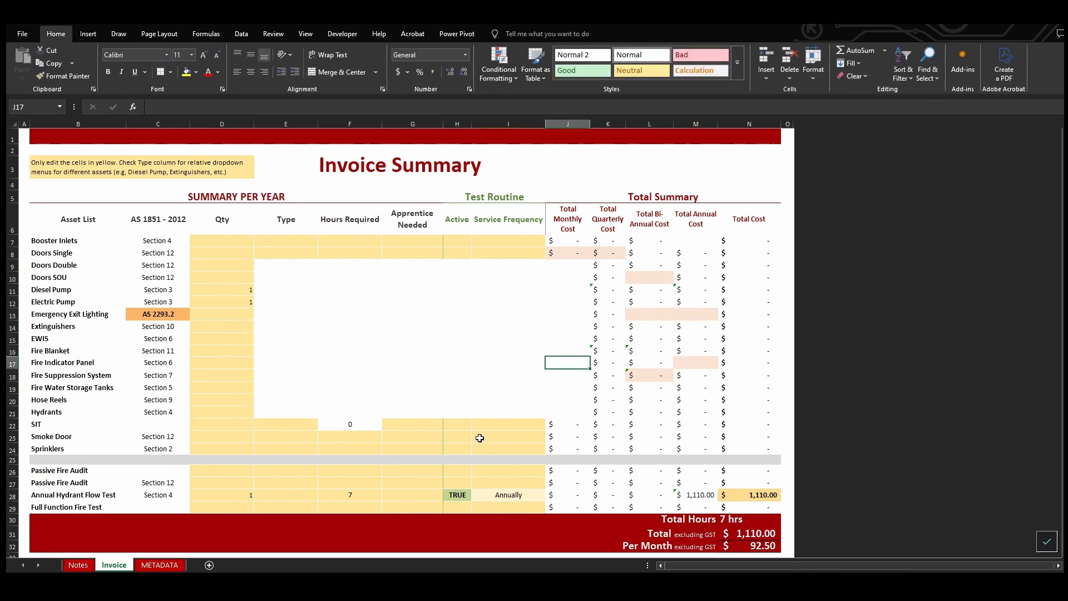
{"action": "left_click", "coordinate": [391, 379]}
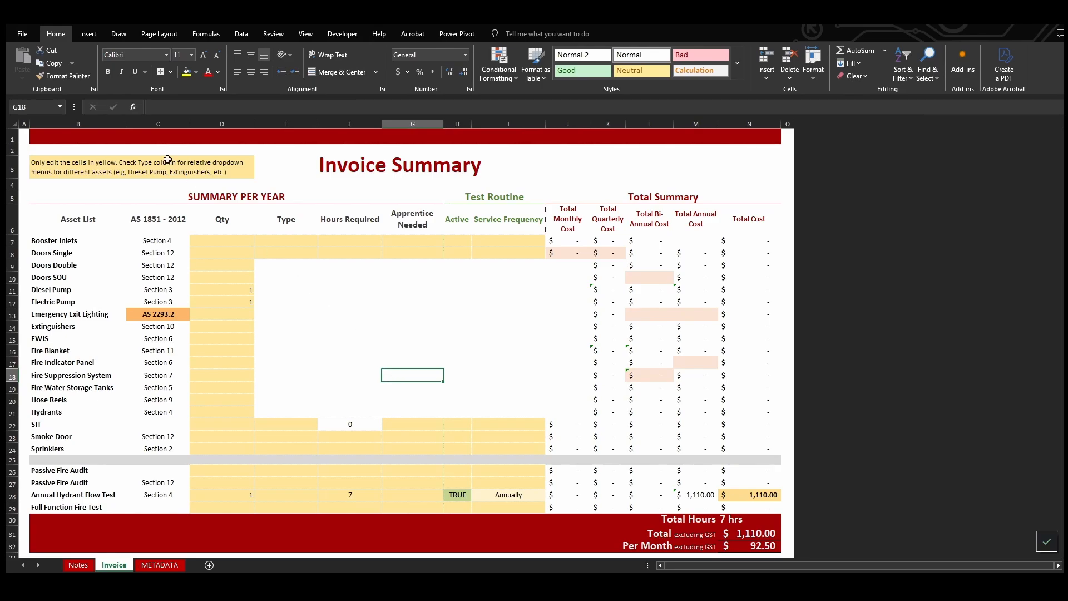
Run the ResetAll macro on the Invoice sheet, confirming that a template sheet exists and that the invoice tab is active
{"action": "left_click", "coordinate": [342, 33]}
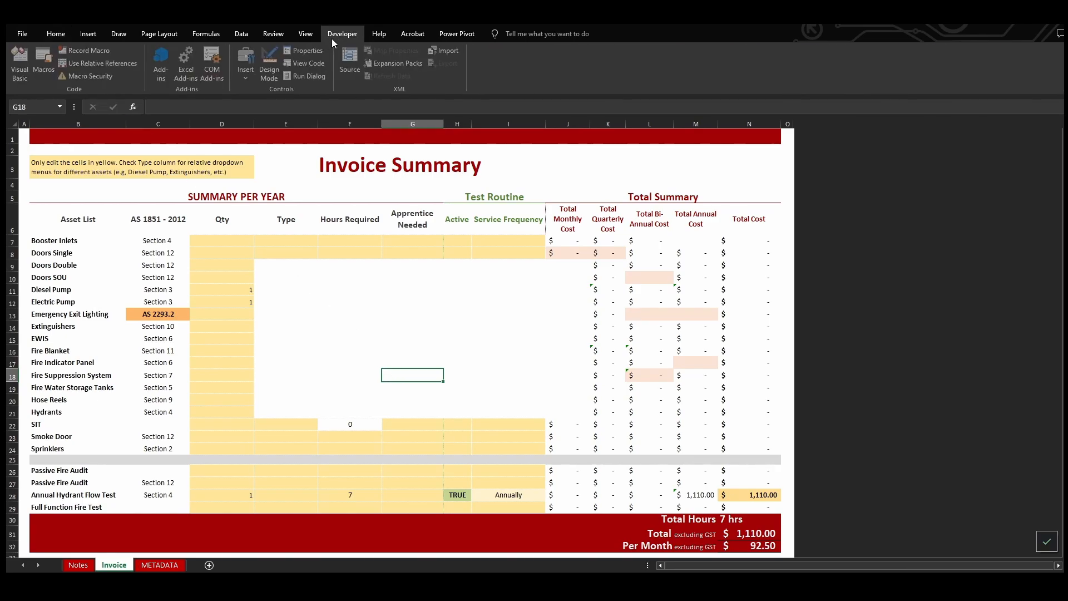
{"action": "left_click", "coordinate": [45, 62]}
{"action": "left_click", "coordinate": [815, 221]}
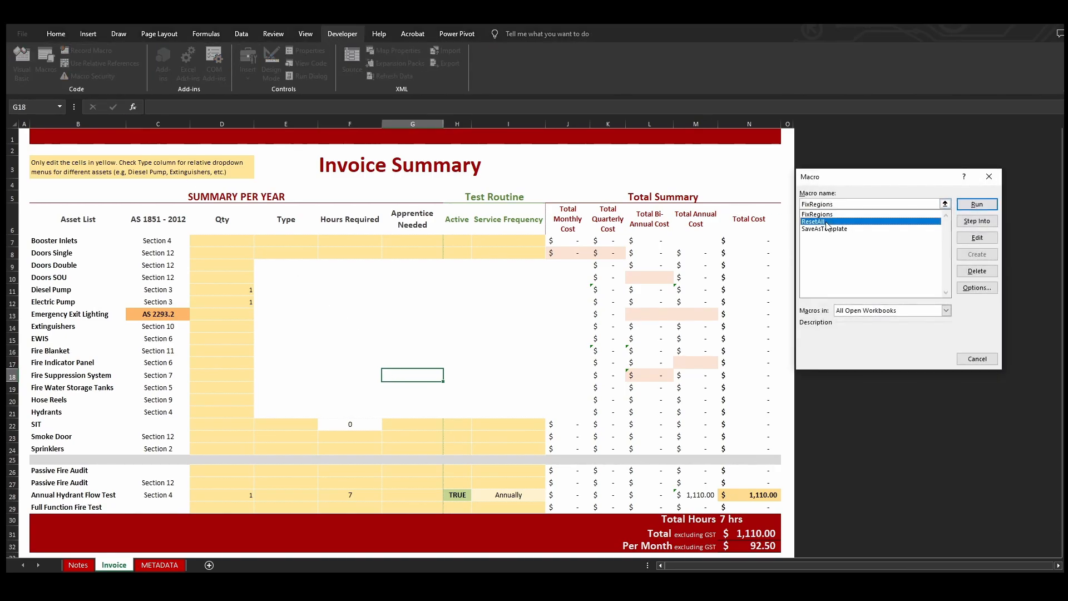
{"action": "left_click", "coordinate": [977, 205]}
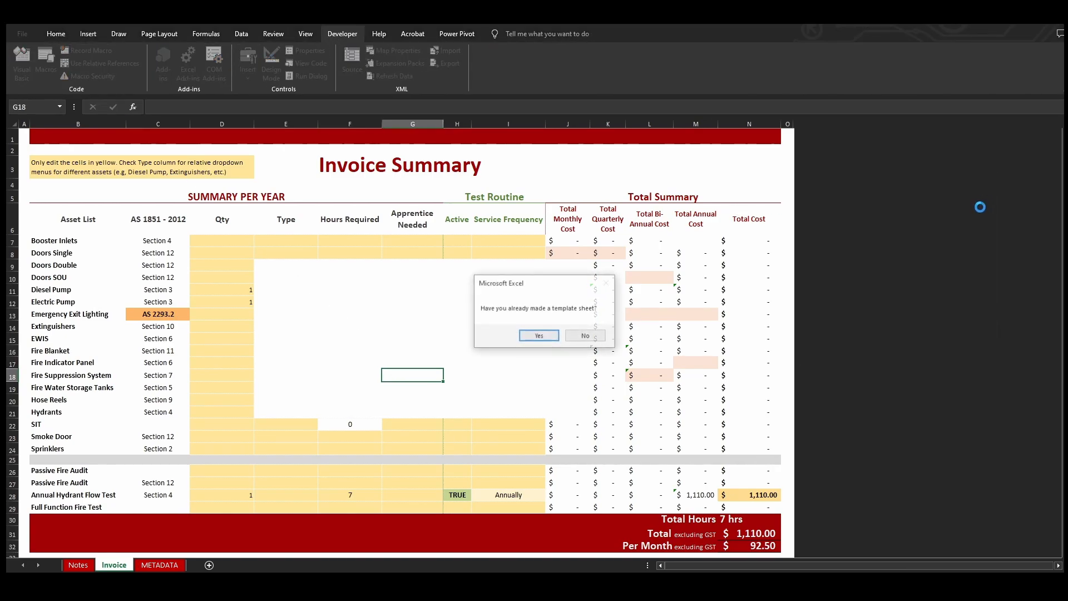
{"action": "left_click", "coordinate": [538, 337]}
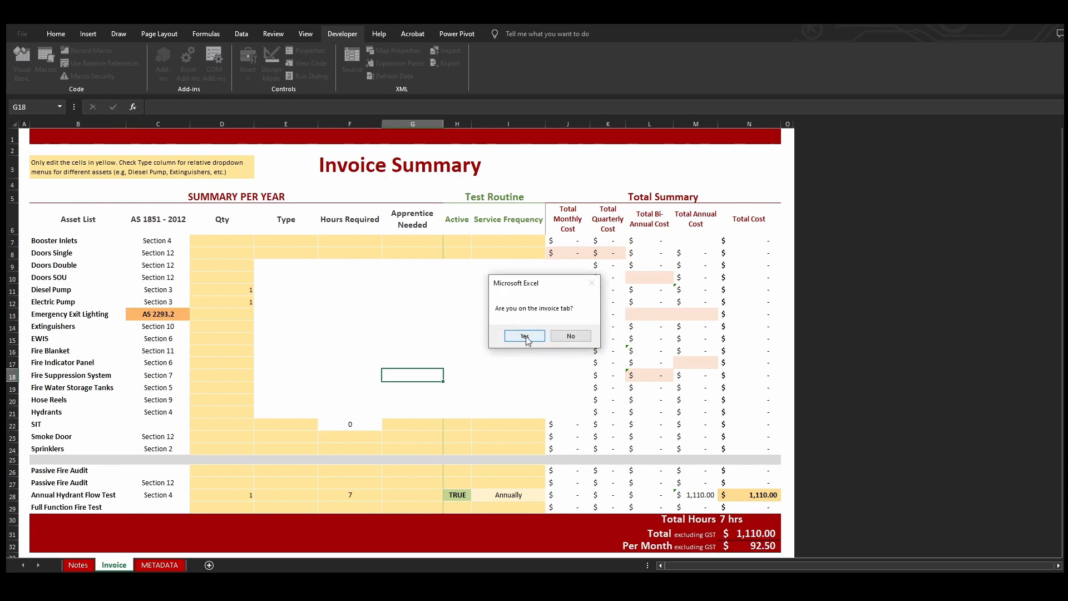
{"action": "left_click", "coordinate": [524, 336]}
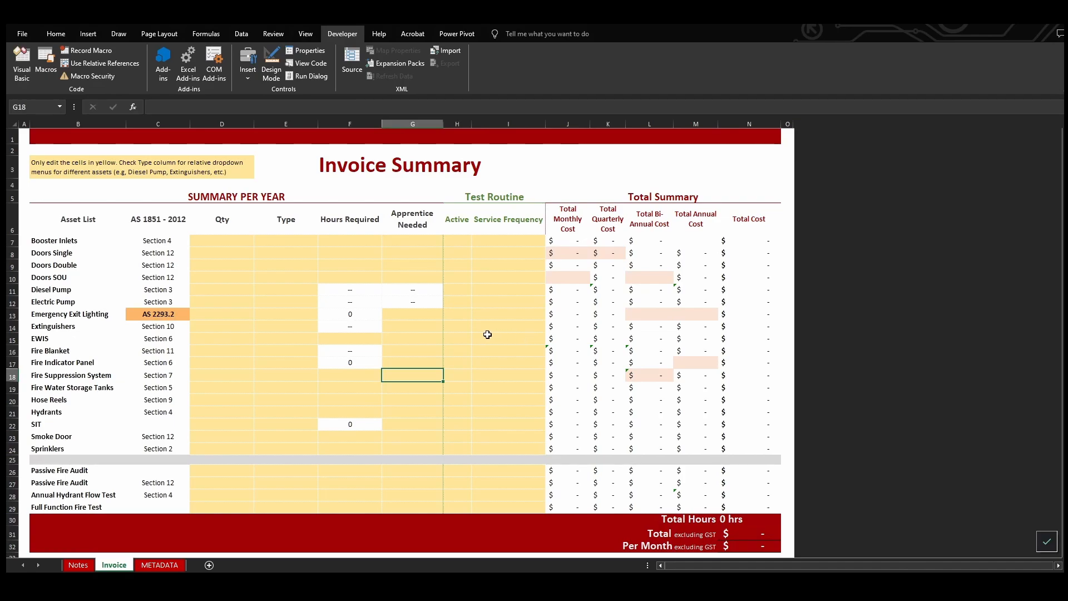
{"action": "left_click", "coordinate": [426, 338]}
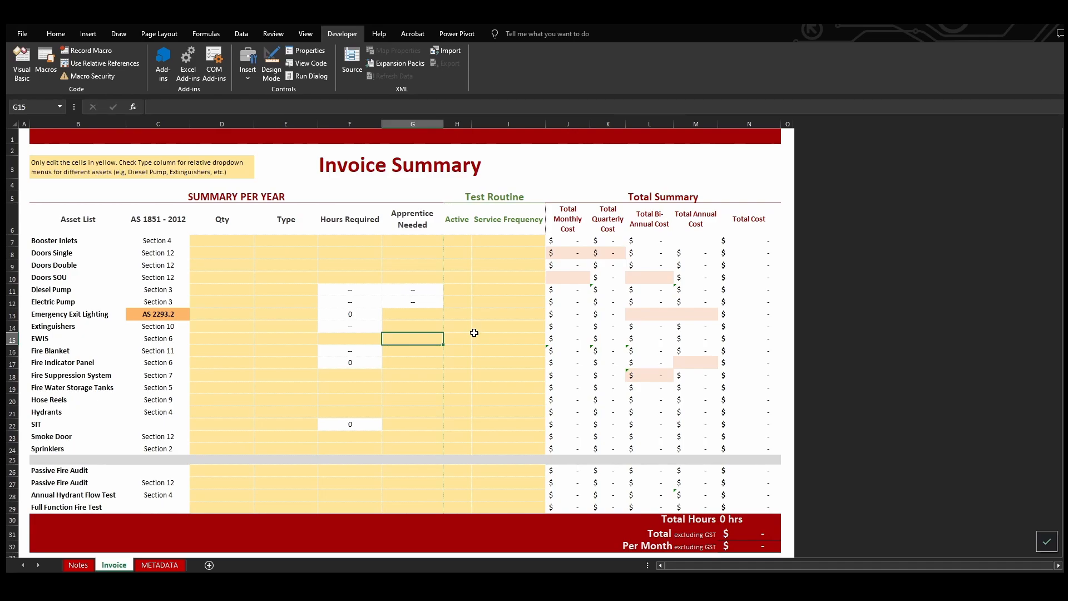
Switch to the client's pricing workbook, review its Additional Pricing for Tenders sheet and return to the Invoice sheet
{"action": "key", "text": "alt+Tab"}
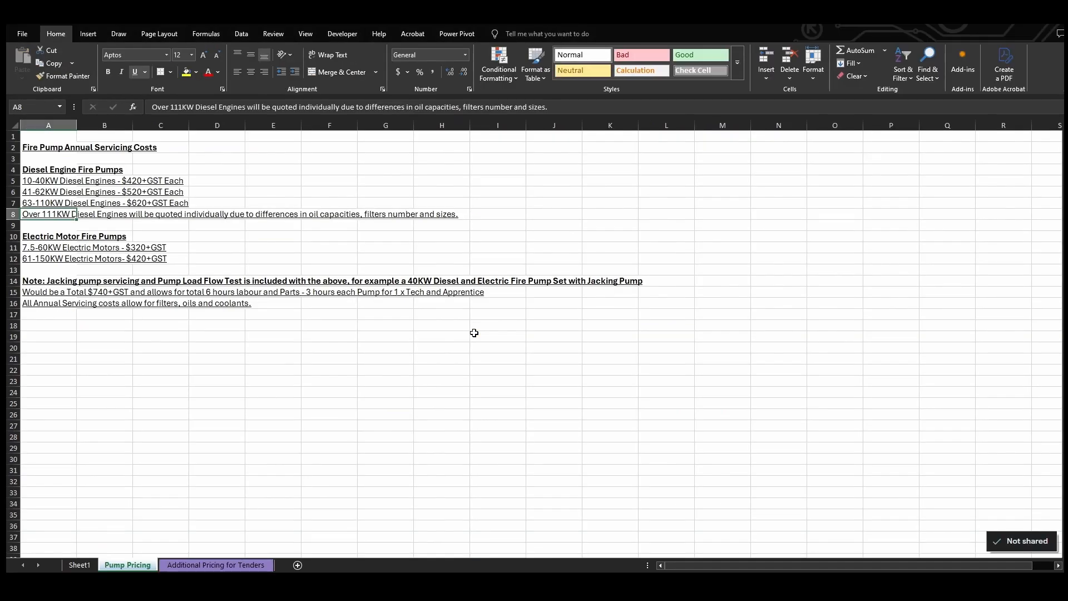
{"action": "left_click", "coordinate": [216, 565]}
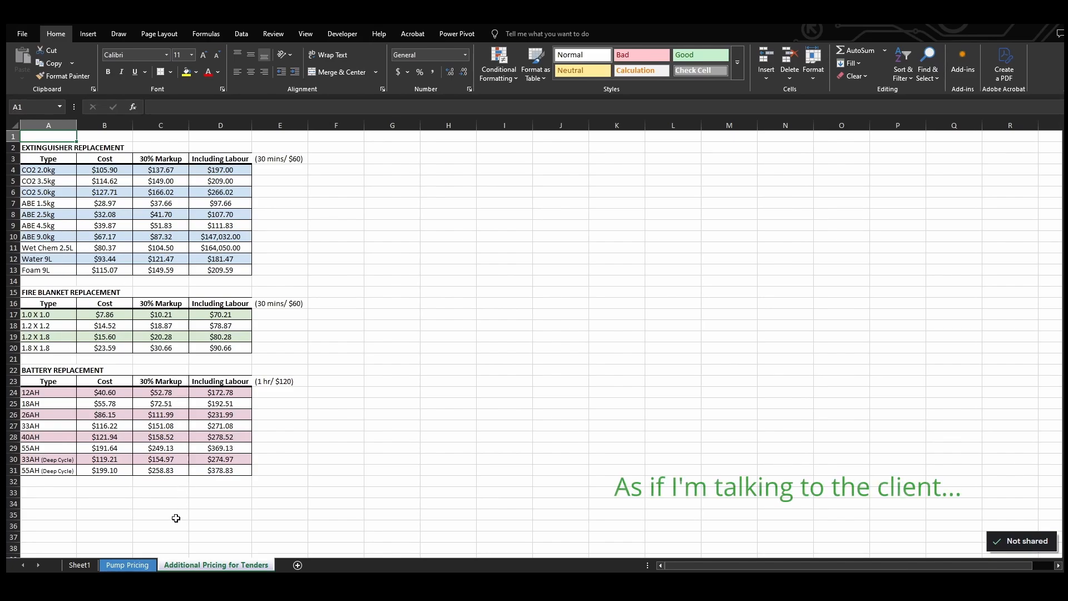
{"action": "key", "text": "alt+Tab"}
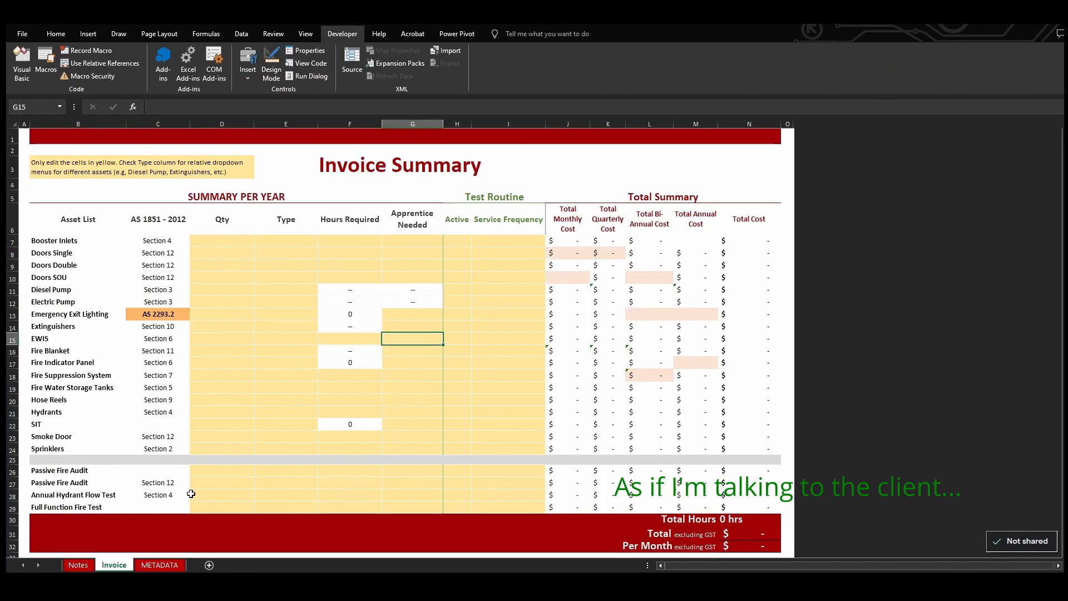
Set the Fire Blanket type to 1.2 X 1.8 and the Extinguishers type to CO2 5.0kg
{"action": "left_click", "coordinate": [293, 353]}
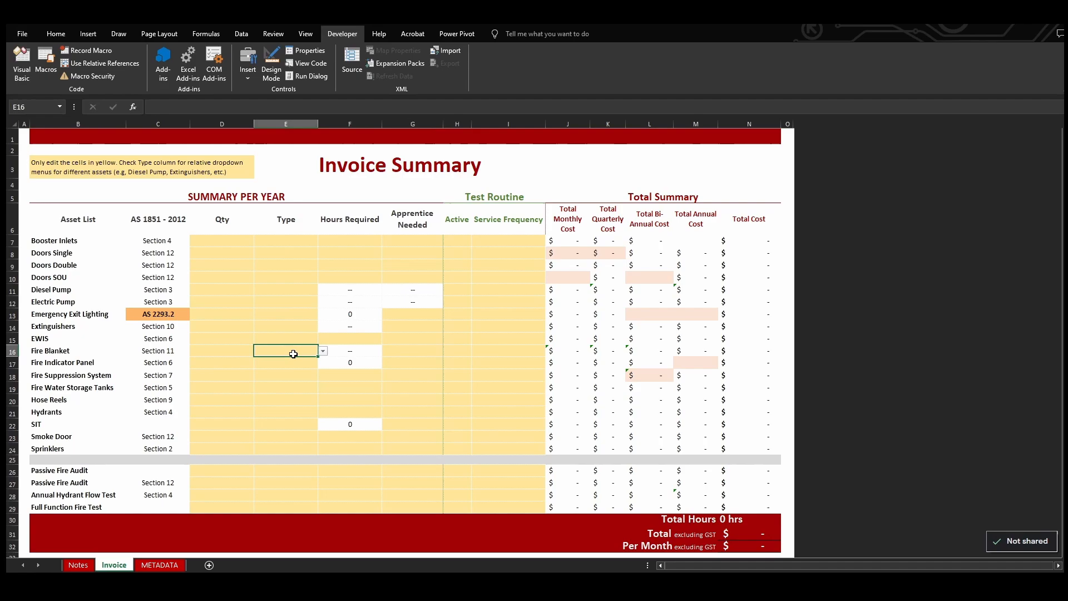
{"action": "left_click", "coordinate": [324, 351]}
{"action": "left_click", "coordinate": [296, 372]}
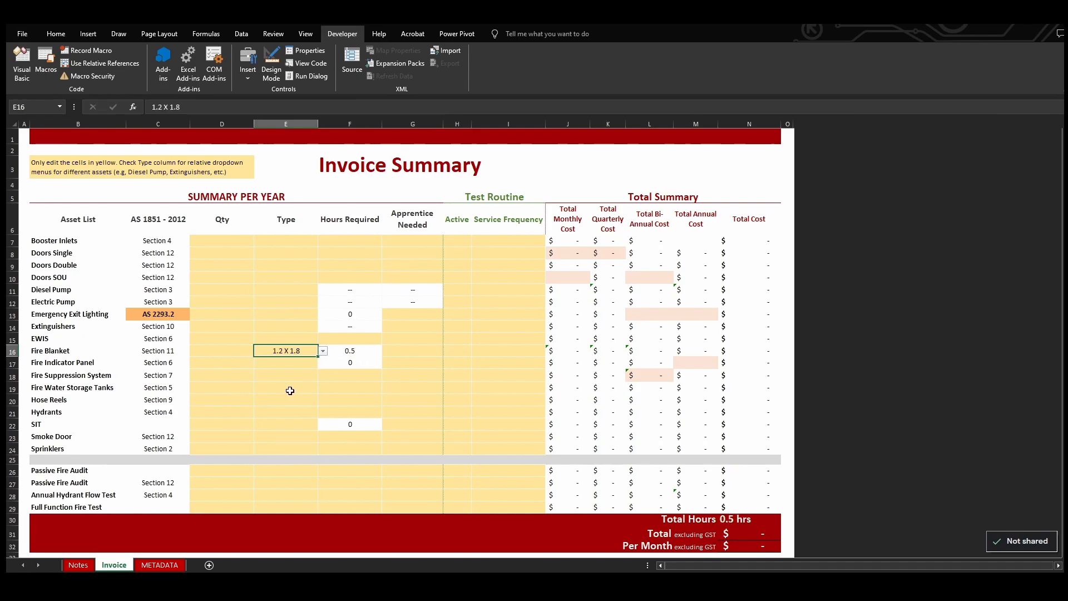
Examine the METADATA sheet's replacement price tables and CO2 2.0kg markup formula, comparing them with the client's Additional Pricing for Tenders sheet
{"action": "left_click", "coordinate": [160, 565]}
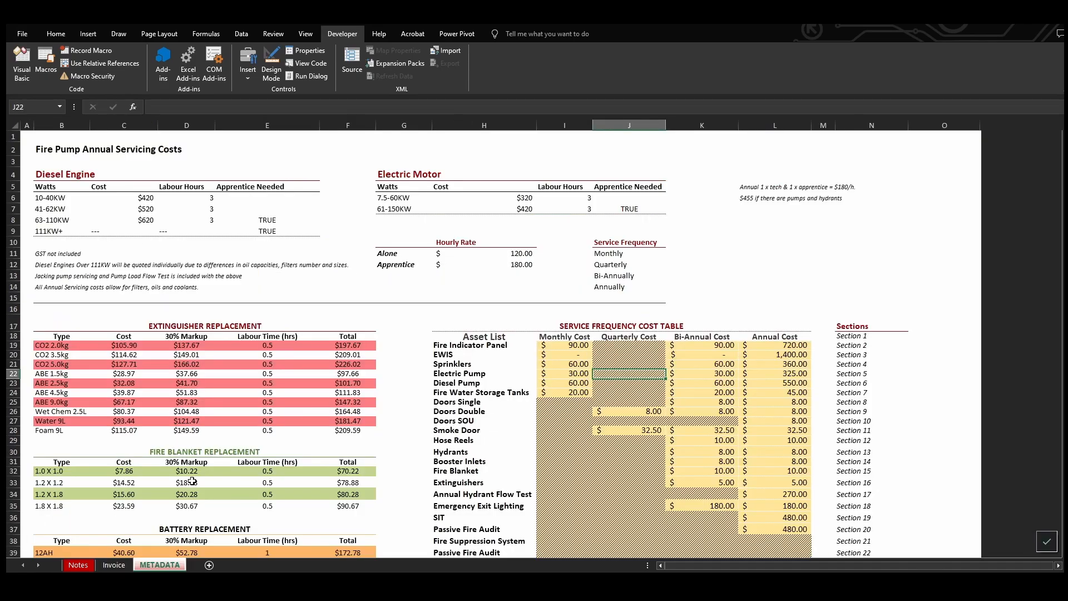
{"action": "left_click", "coordinate": [187, 345]}
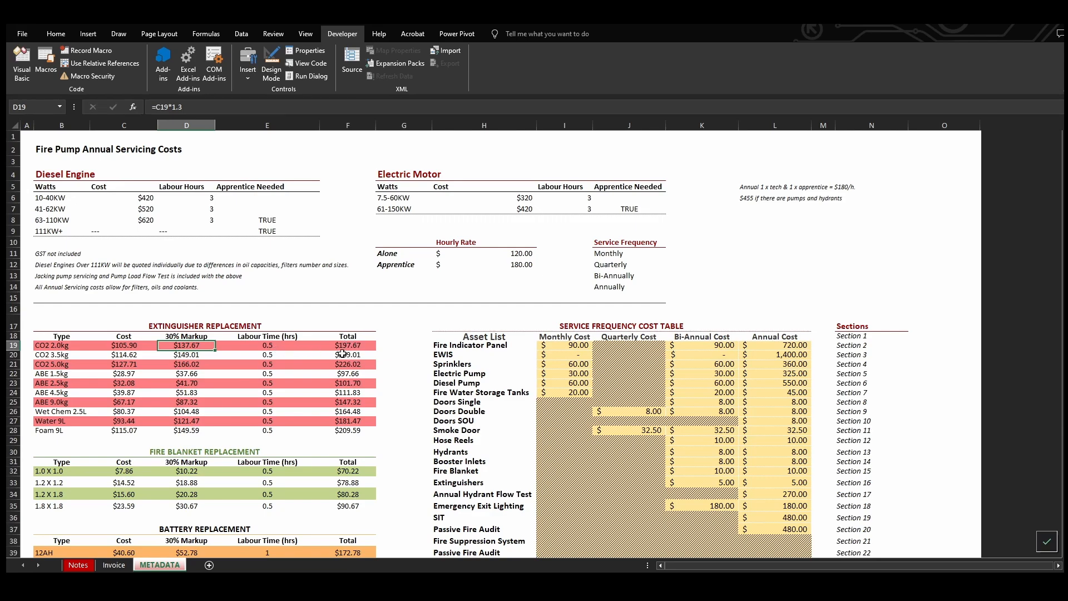
{"action": "scroll", "coordinate": [361, 350], "scroll_direction": "down", "scroll_amount": 3}
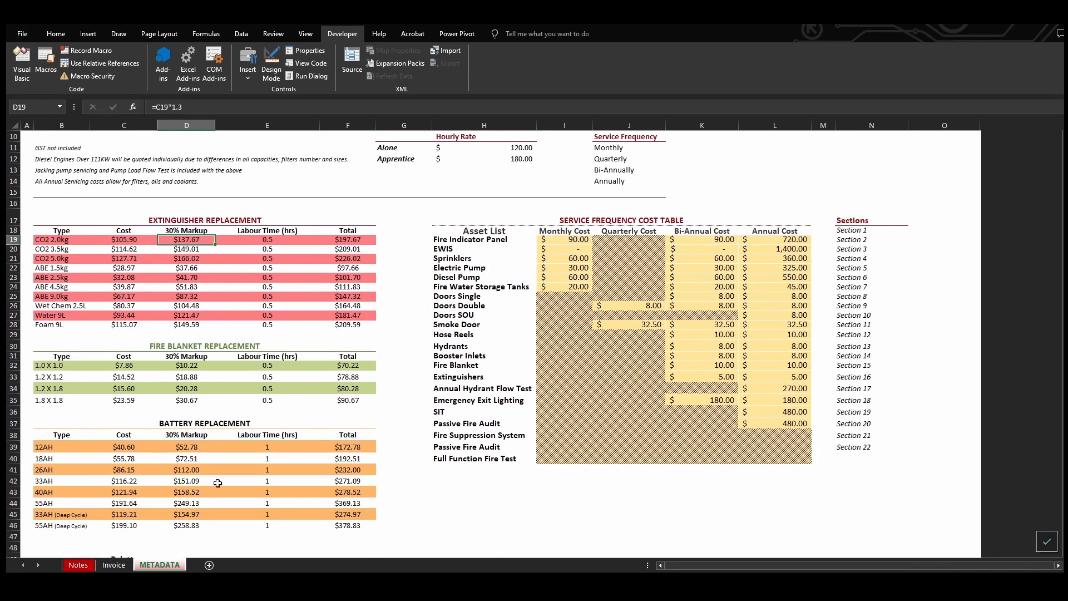
{"action": "key", "text": "alt+Tab"}
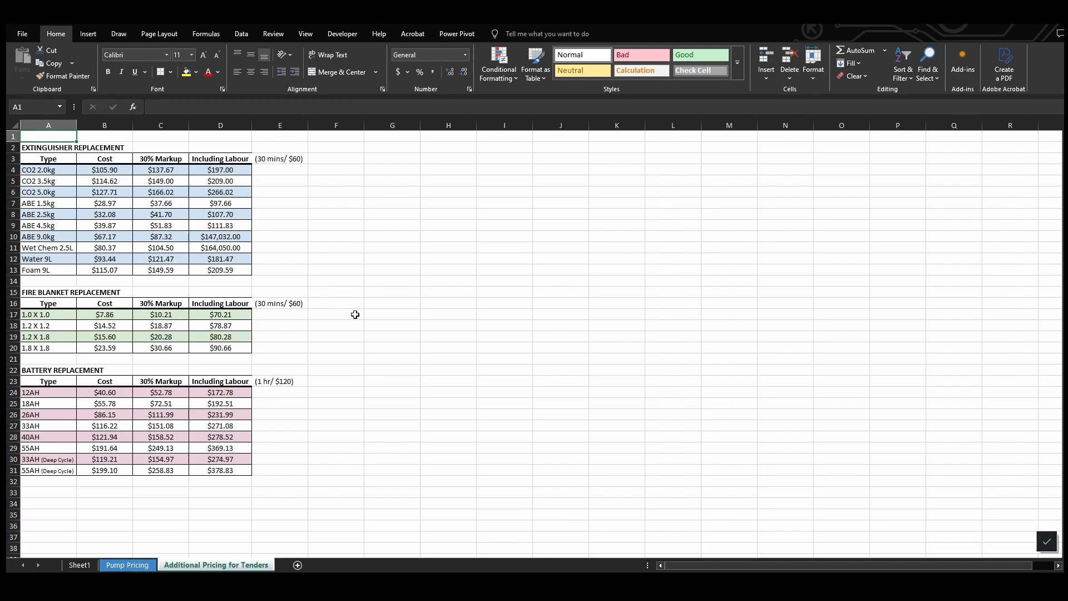
{"action": "key", "text": "alt+Tab"}
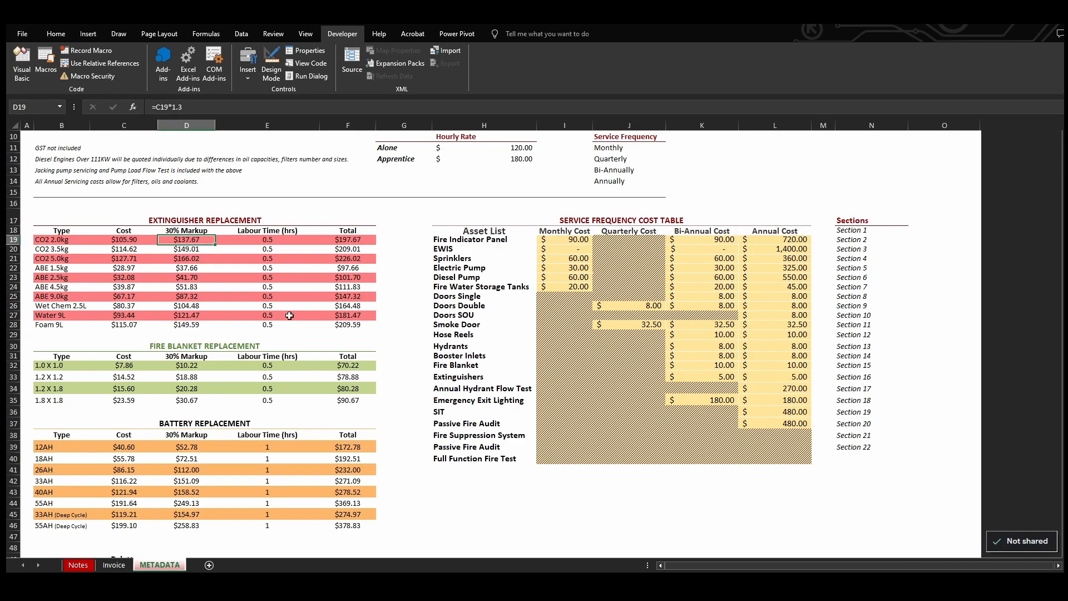
{"action": "left_click", "coordinate": [115, 566]}
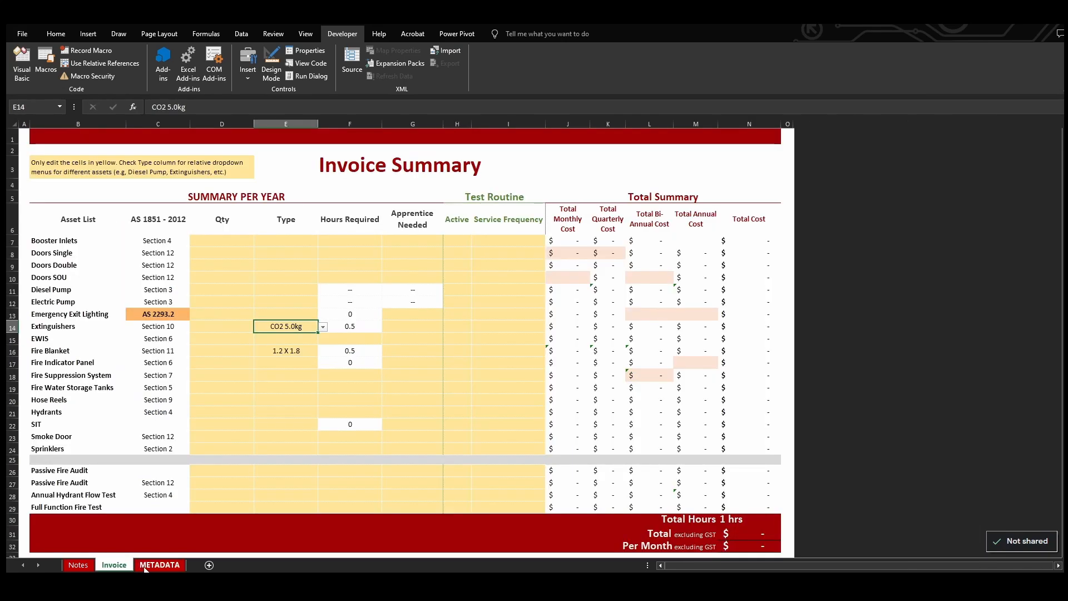
{"action": "left_click", "coordinate": [149, 565]}
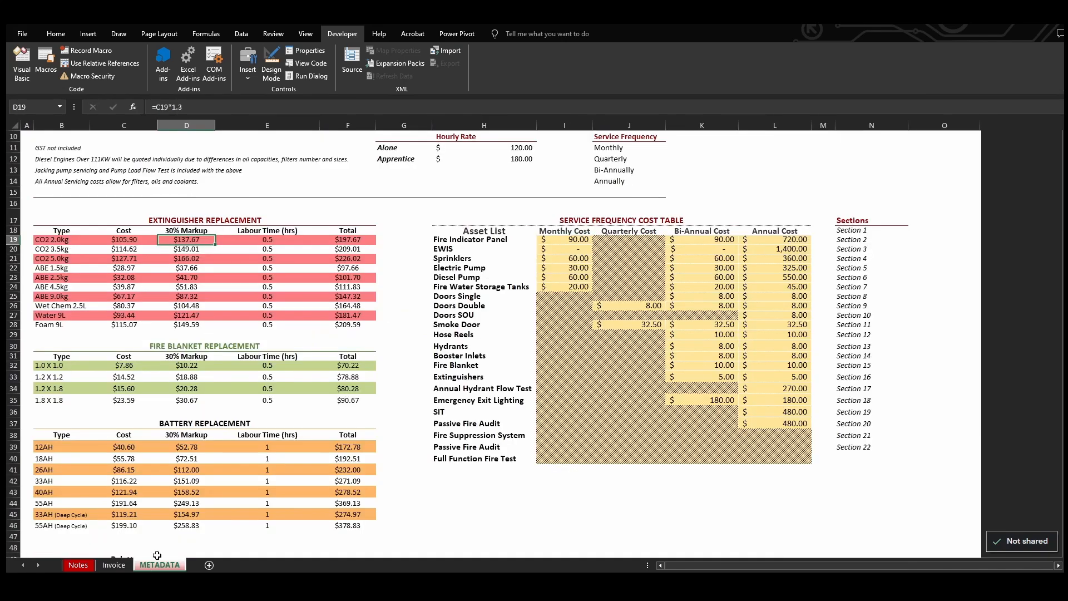
Compare METADATA's ABE 9.0kg total with the labour-inclusive ABE 9.0kg and Wet Chem 2.5L prices in the client's Additional Pricing for Tenders sheet
{"action": "left_click", "coordinate": [352, 299]}
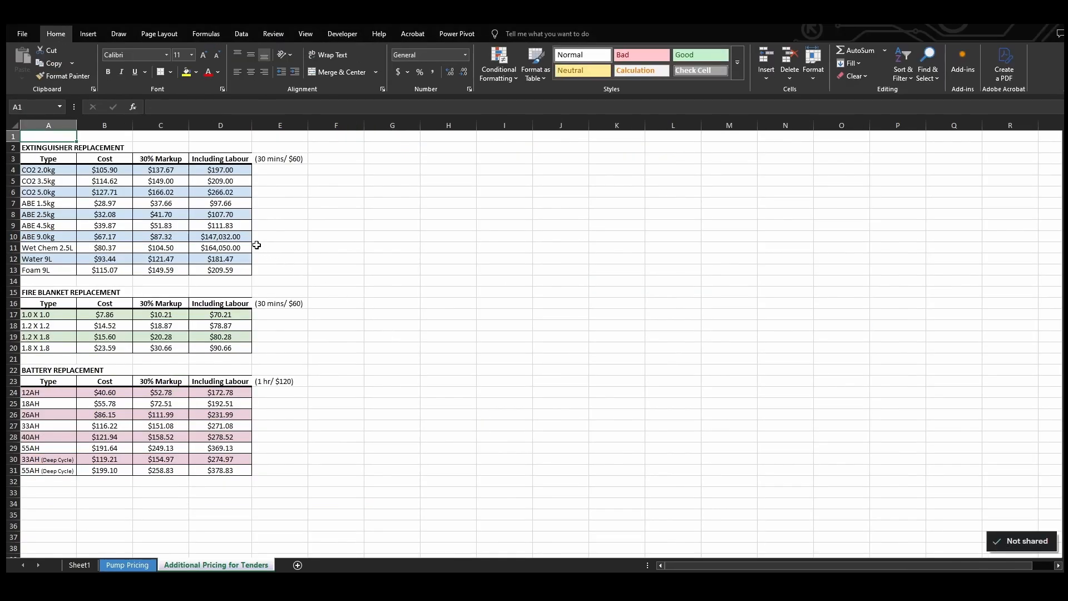
{"action": "left_click", "coordinate": [236, 238]}
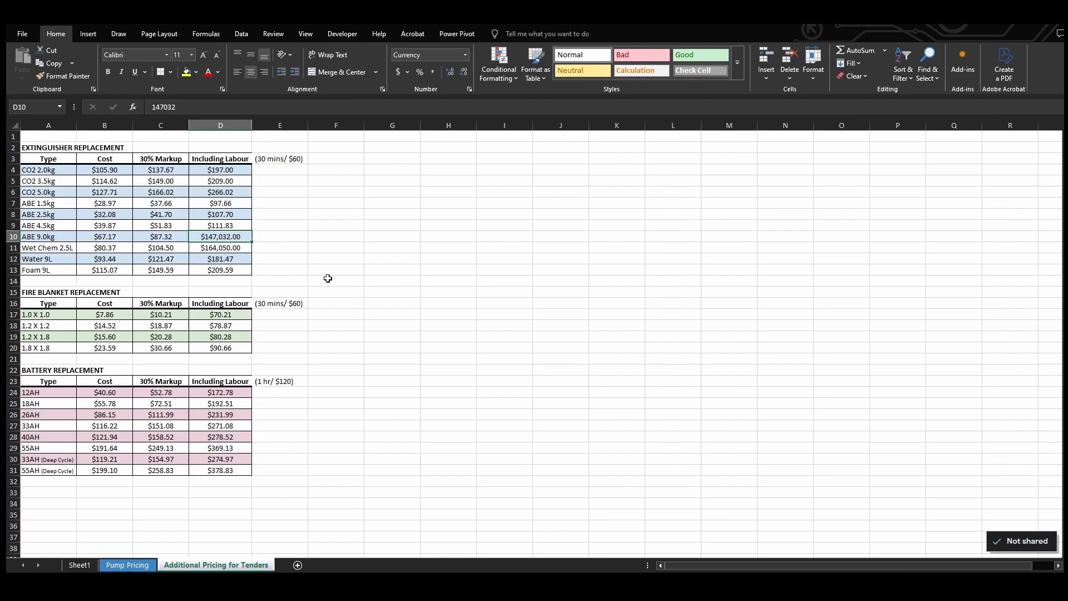
{"action": "left_click", "coordinate": [228, 252]}
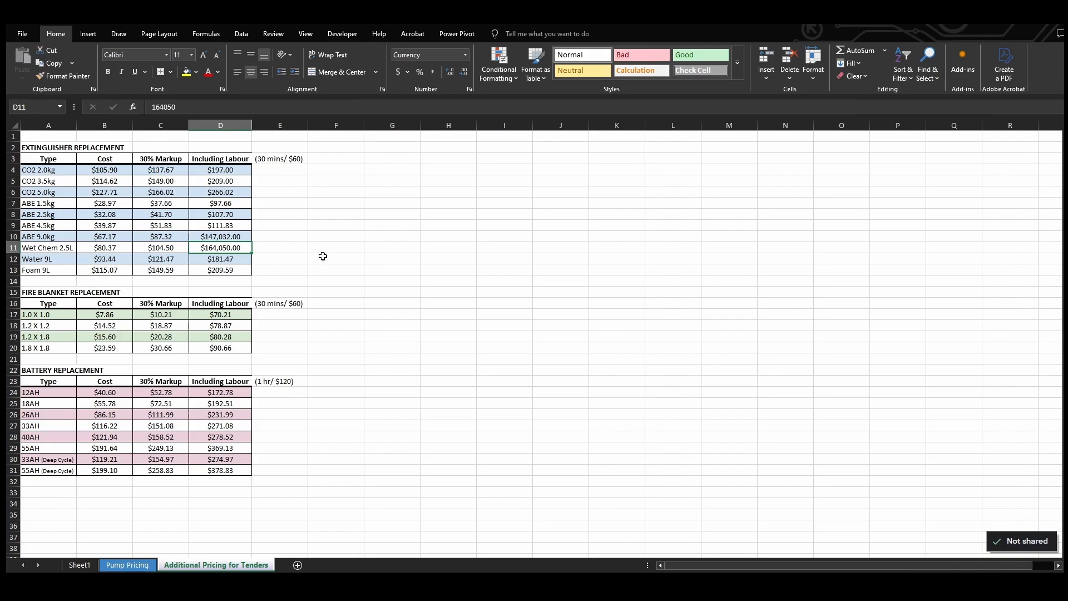
Inspect the client's Sheet1 formulas for the Fire Blanket six-monthly cost, the overall Total and the Booster Inlets annual cost
{"action": "left_click", "coordinate": [80, 566]}
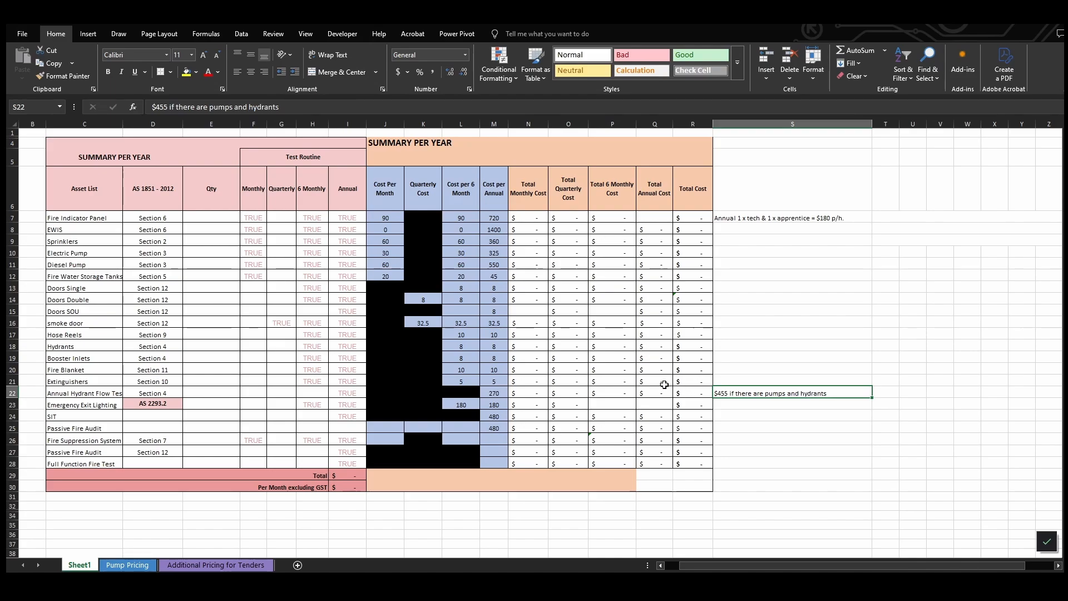
{"action": "left_click", "coordinate": [615, 368]}
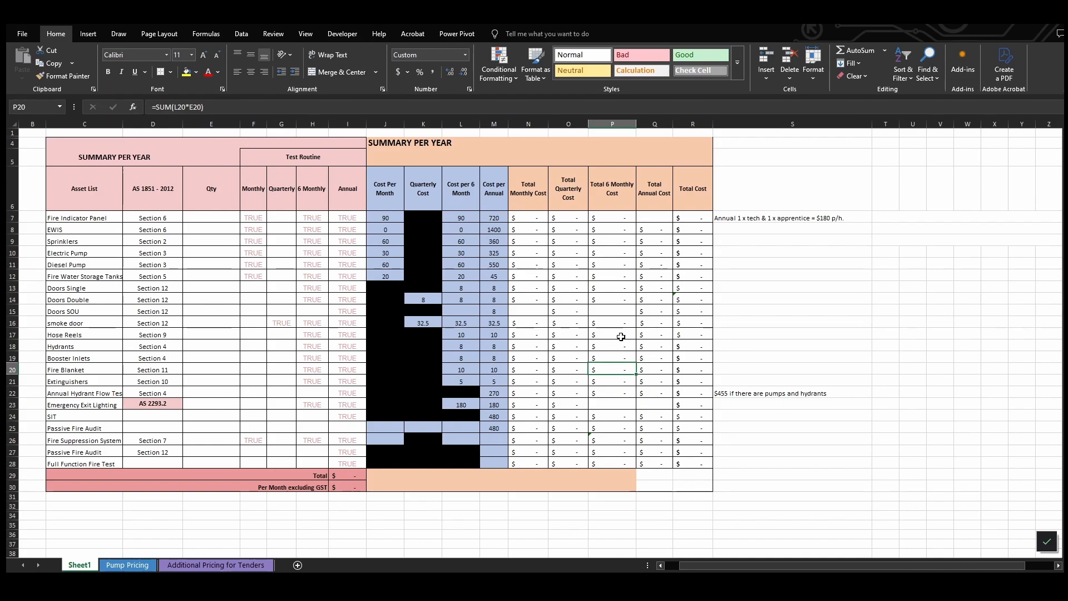
{"action": "left_click", "coordinate": [355, 474]}
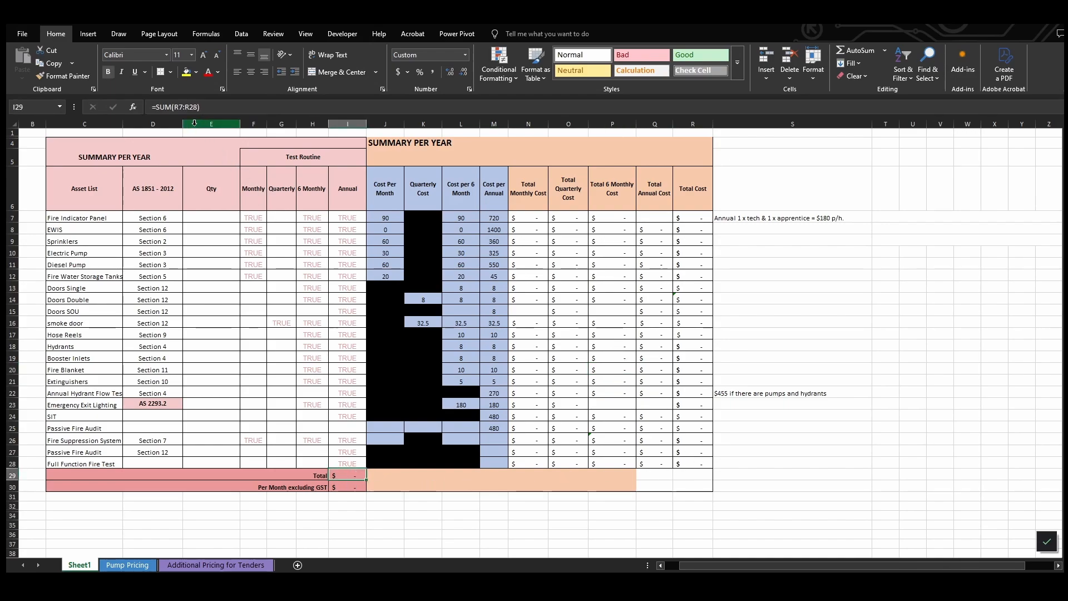
{"action": "left_click", "coordinate": [185, 106]}
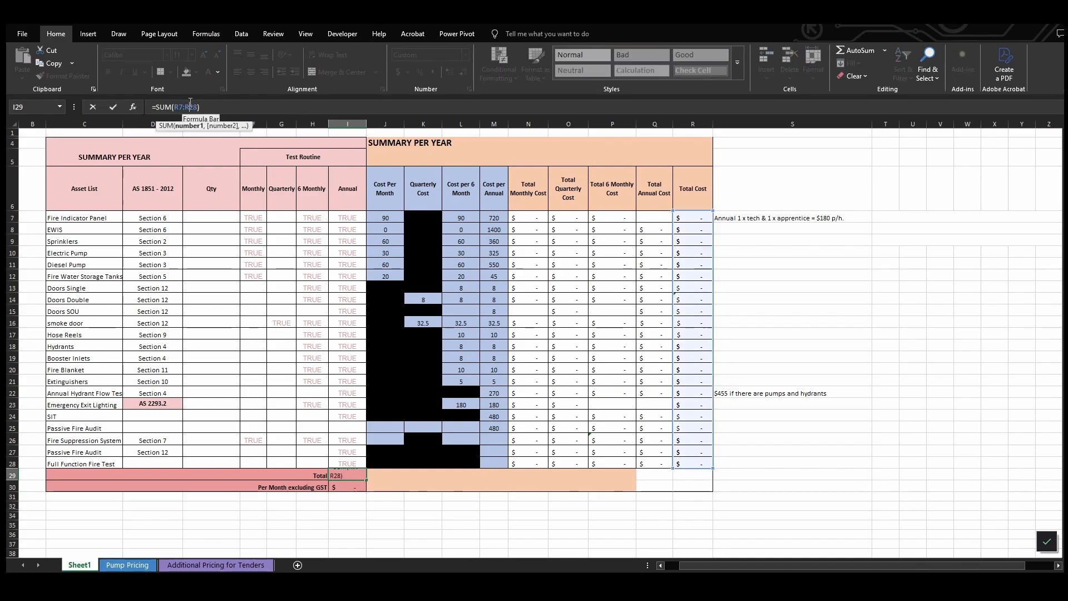
{"action": "left_click", "coordinate": [640, 356]}
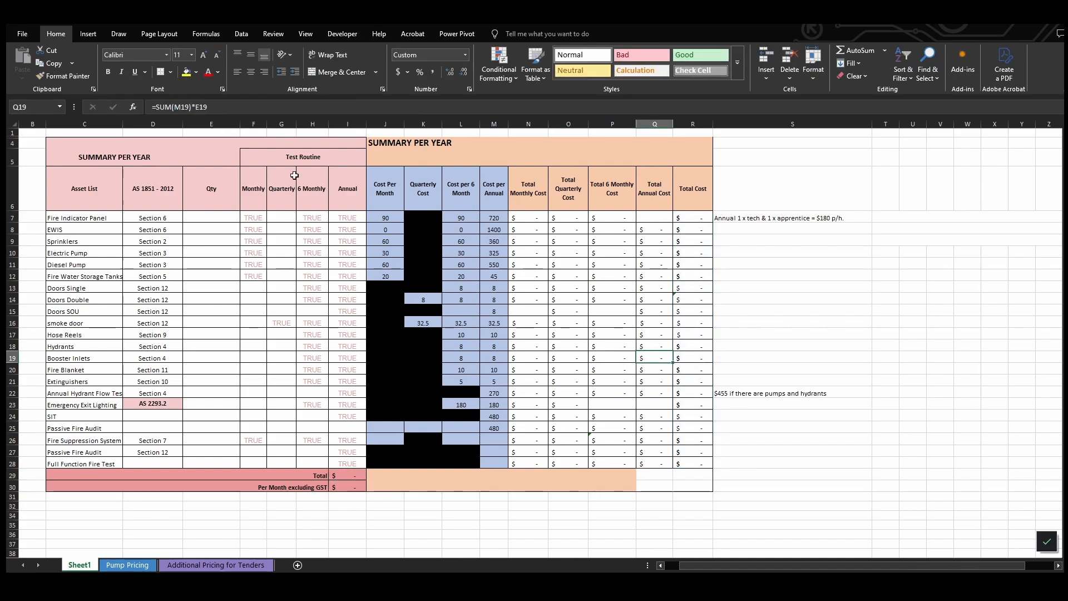
{"action": "left_click", "coordinate": [193, 106]}
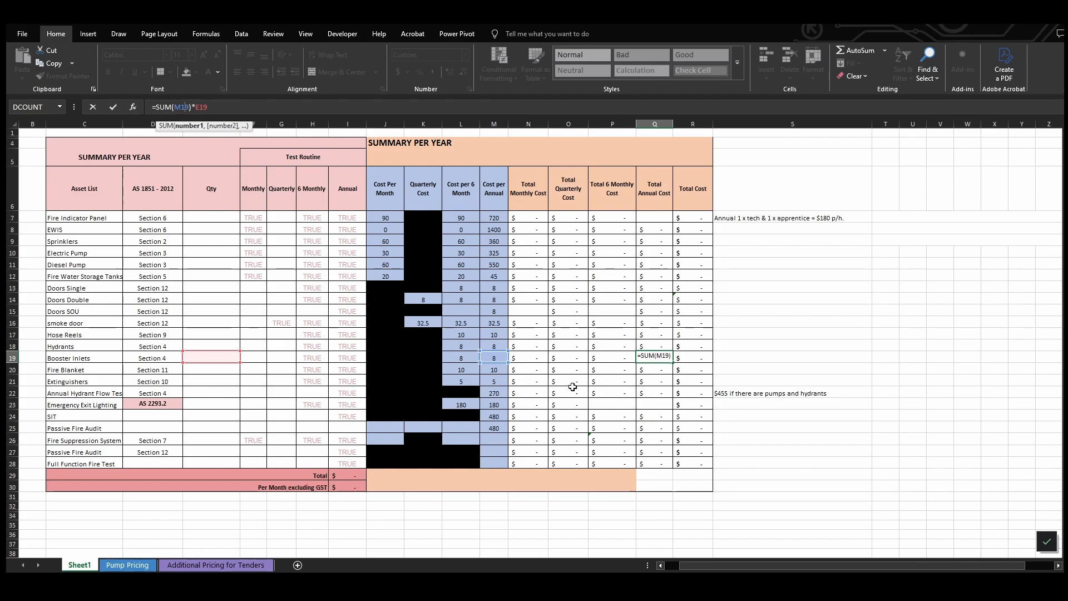
{"action": "key", "text": "ctrl+Return"}
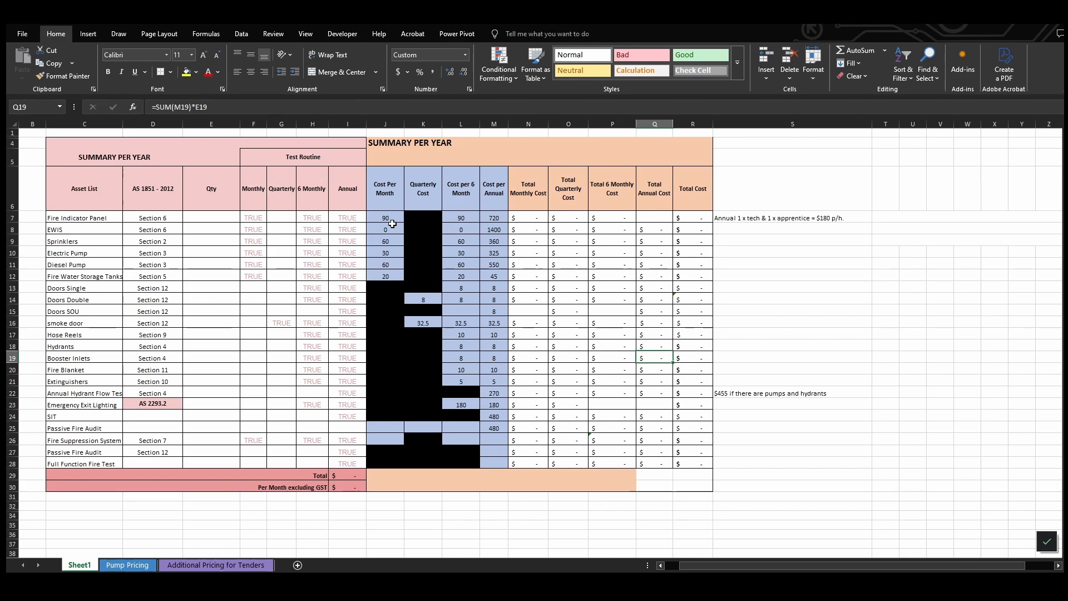
Compare Sheet1's monthly to annual cost columns with the Service Frequency Cost Table on the costing workbook's METADATA sheet
{"action": "left_click_drag", "start_coordinate": [389, 218], "coordinate": [499, 463]}
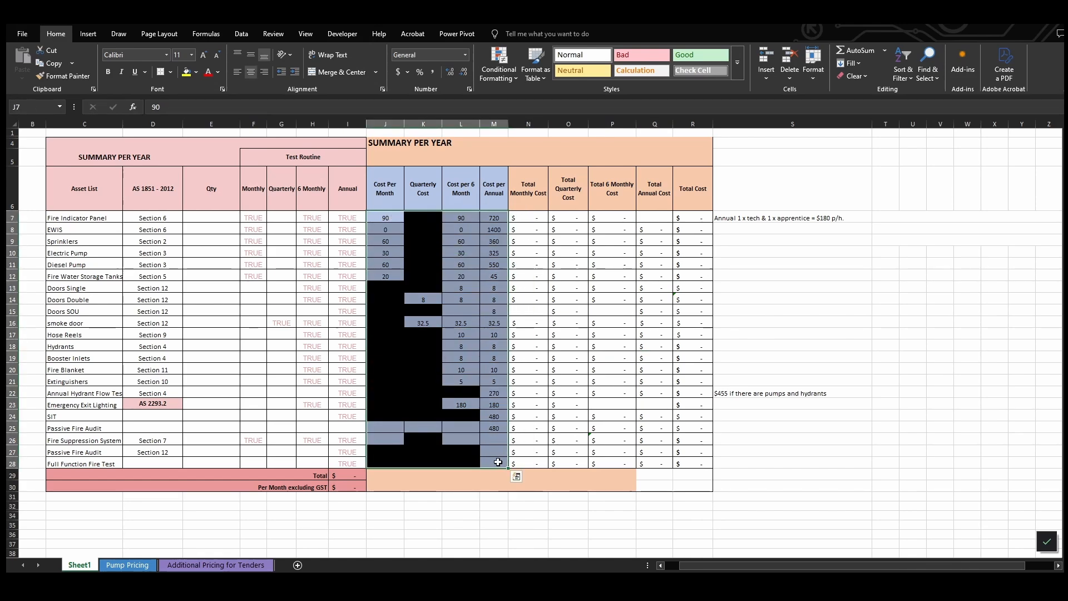
{"action": "key", "text": "alt+Tab"}
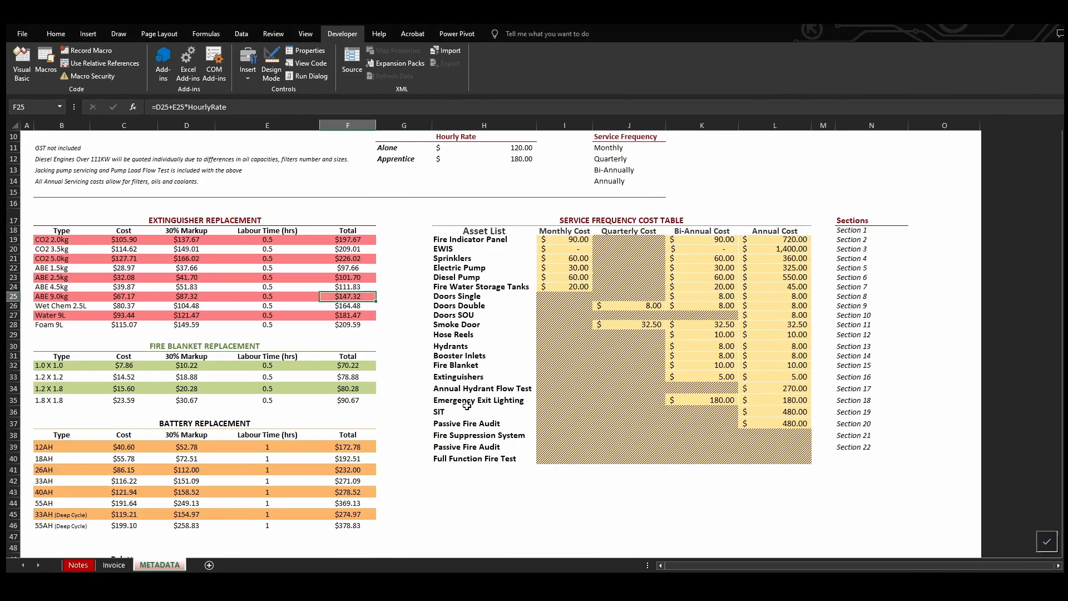
{"action": "left_click", "coordinate": [125, 565]}
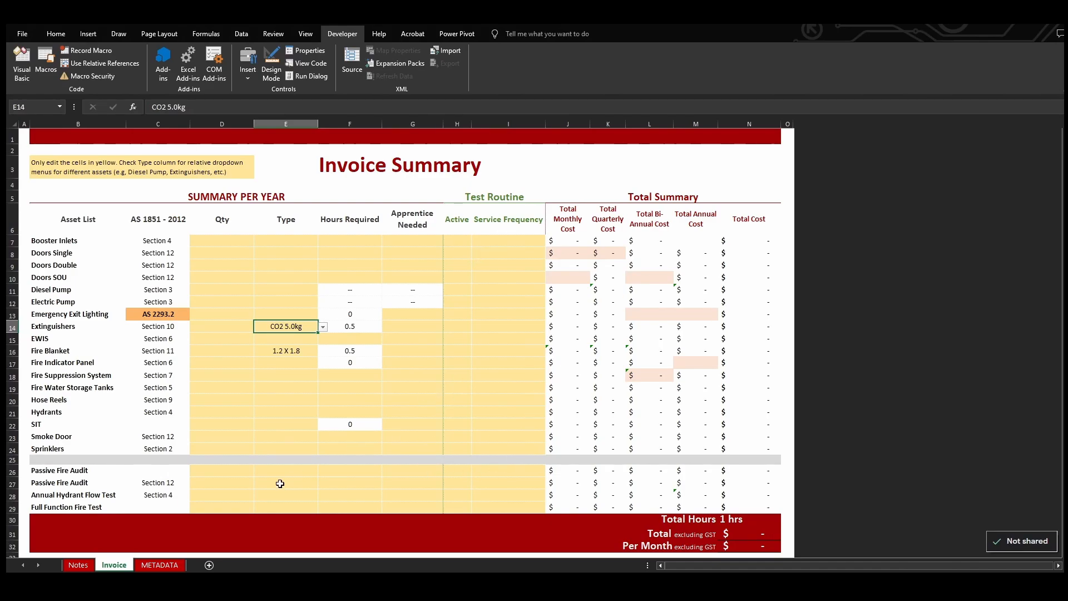
{"action": "left_click", "coordinate": [146, 566]}
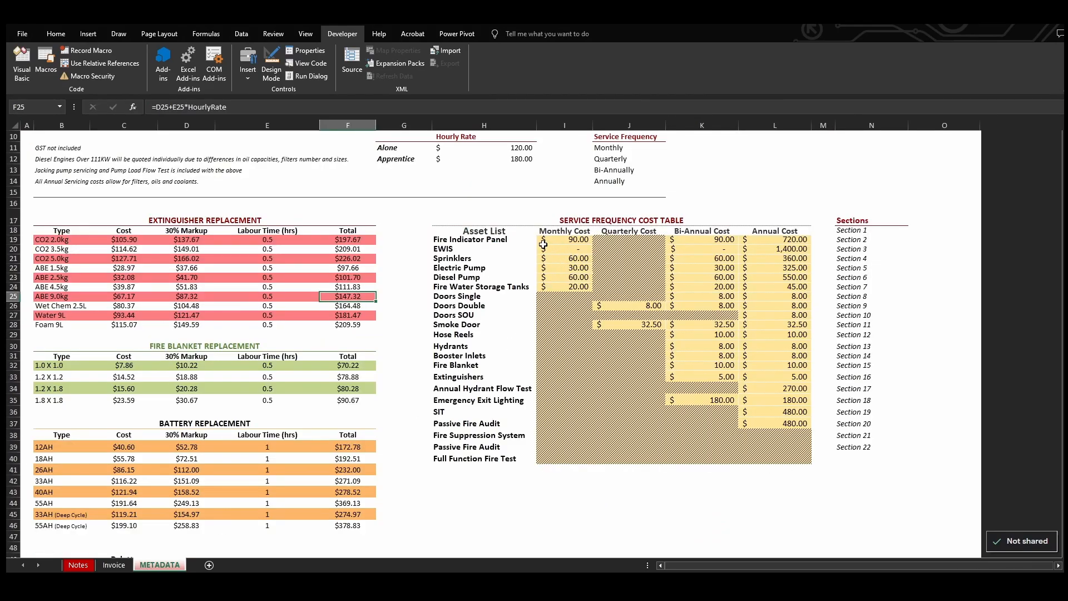
{"action": "left_click_drag", "start_coordinate": [454, 240], "coordinate": [783, 470]}
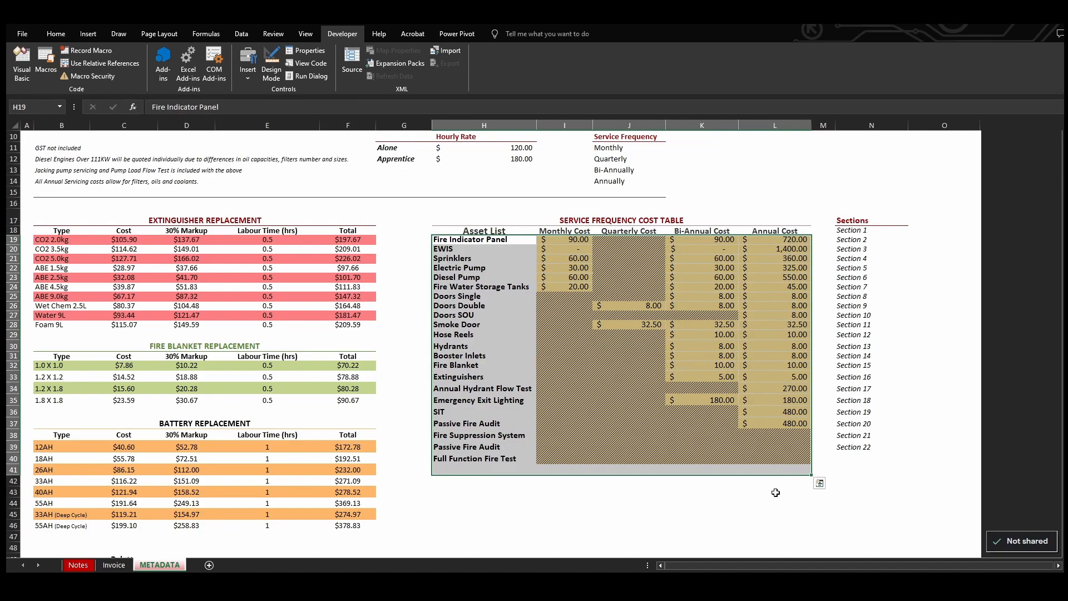
{"action": "left_click", "coordinate": [776, 493]}
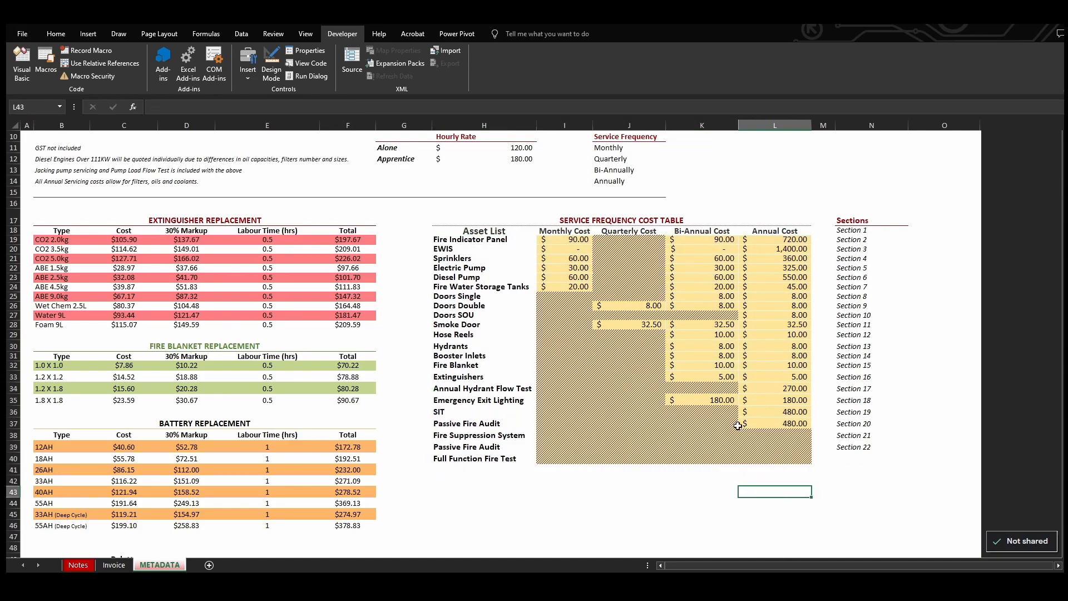
Enter a test quarterly cost of 20 for the Electric Pump in the Service Frequency Cost Table and clear it again
{"action": "left_click", "coordinate": [627, 268]}
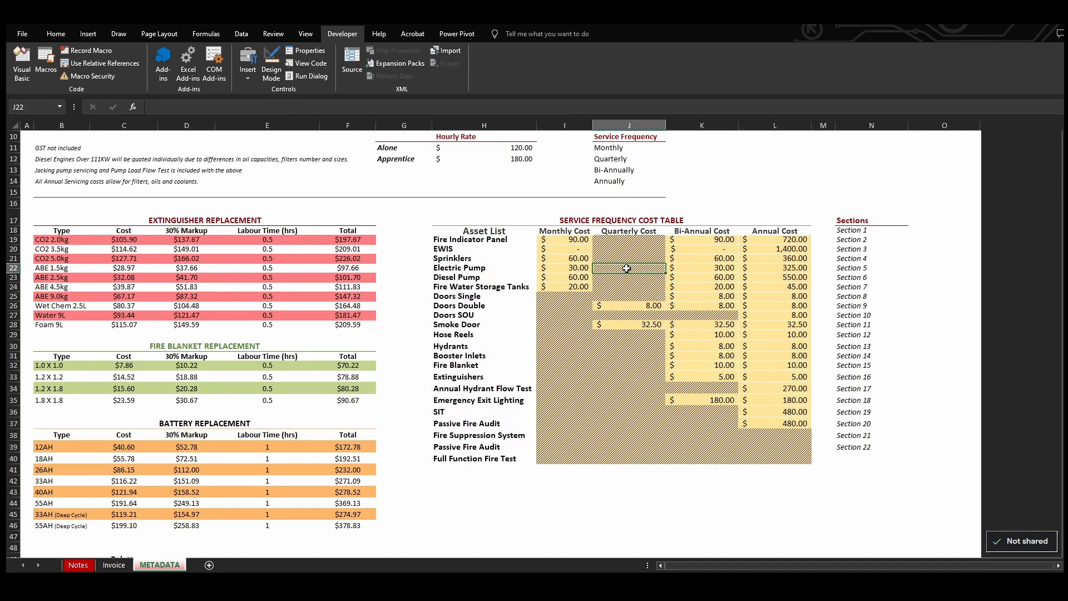
{"action": "type", "text": "20"}
{"action": "key", "text": "Return"}
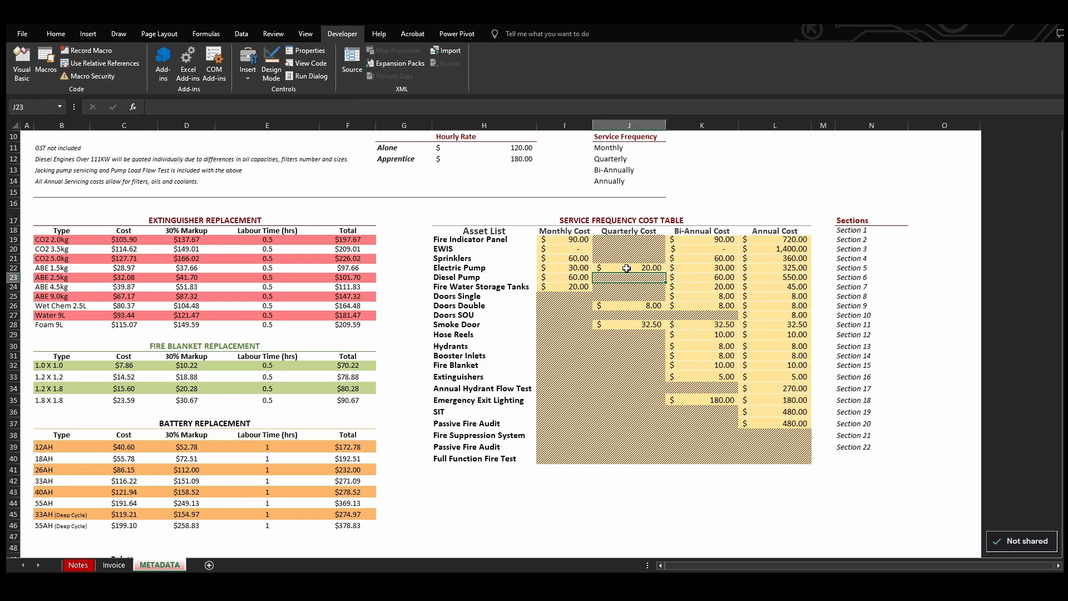
{"action": "left_click", "coordinate": [627, 268]}
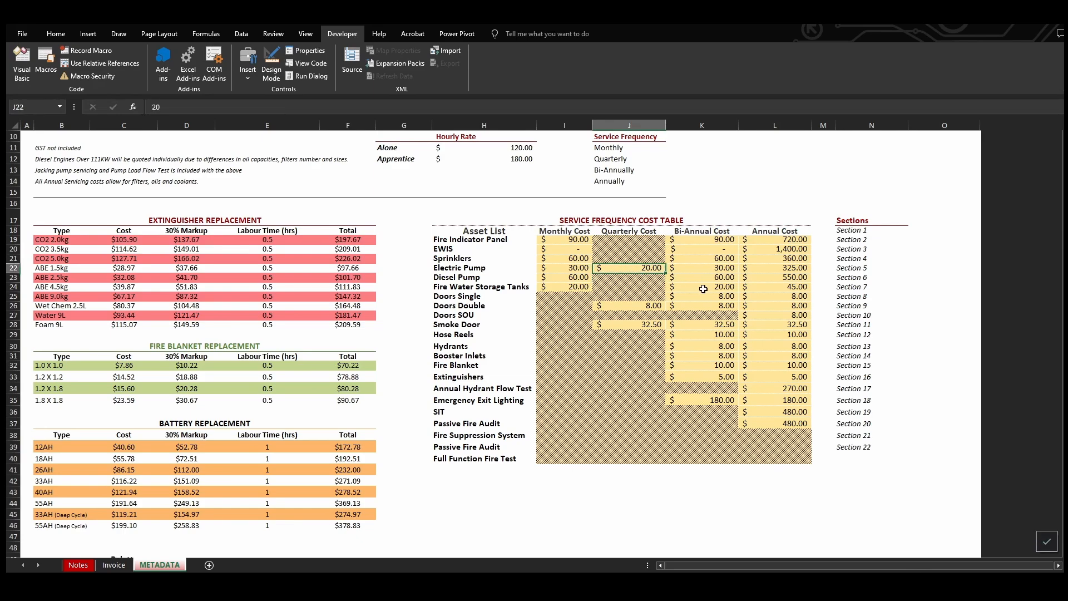
{"action": "key", "text": "Delete"}
{"action": "left_click", "coordinate": [703, 287]}
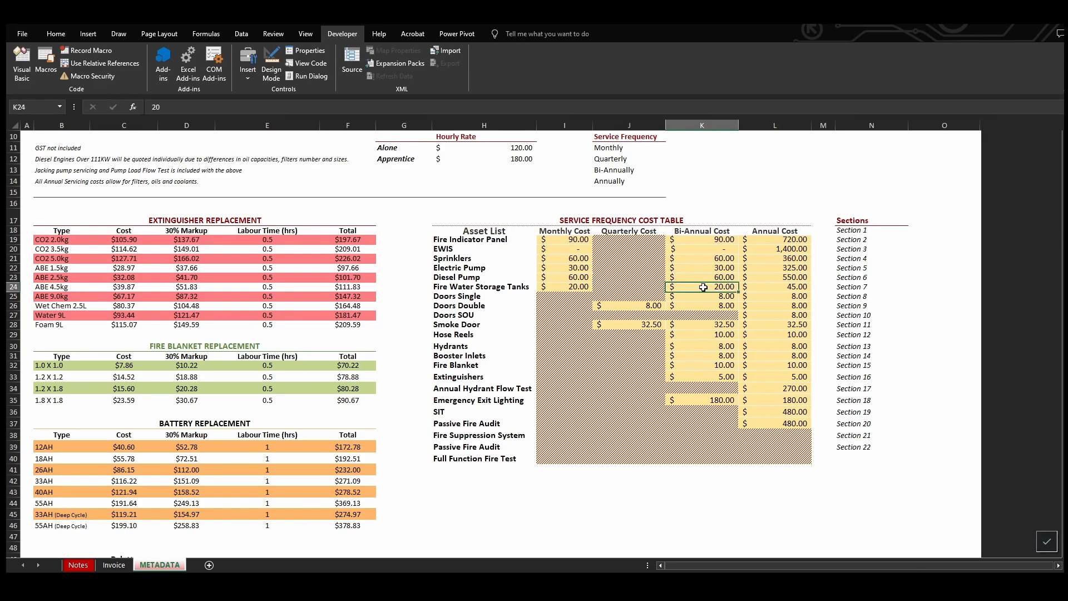
Check the Passive Fire Audit annual cost on METADATA and both Passive Fire Audit section cells on the Invoice sheet
{"action": "left_click", "coordinate": [489, 425]}
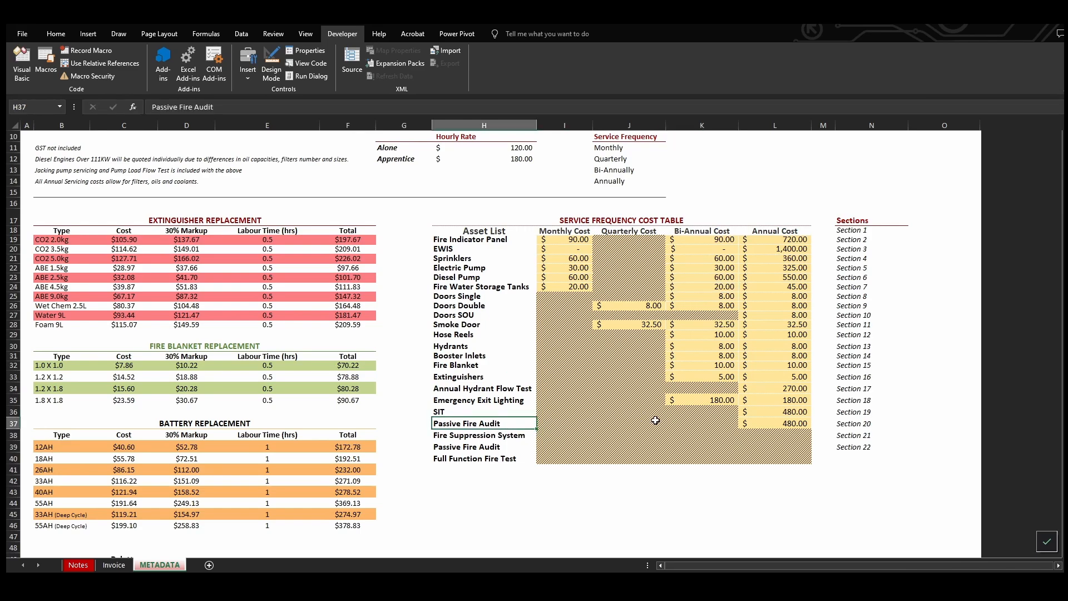
{"action": "left_click", "coordinate": [777, 423]}
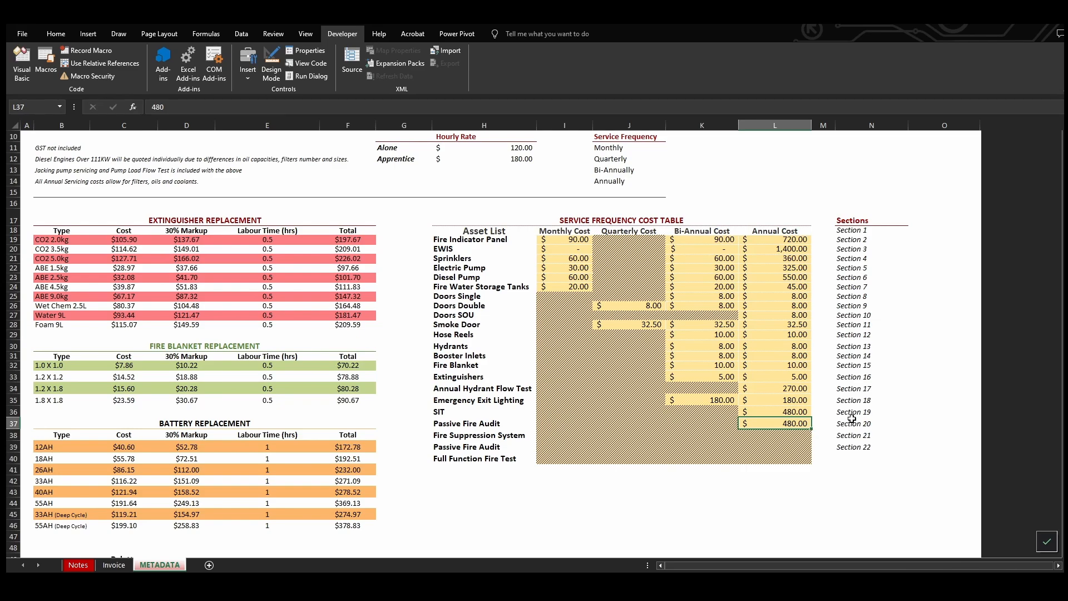
{"action": "left_click", "coordinate": [113, 565]}
{"action": "left_click", "coordinate": [169, 482]}
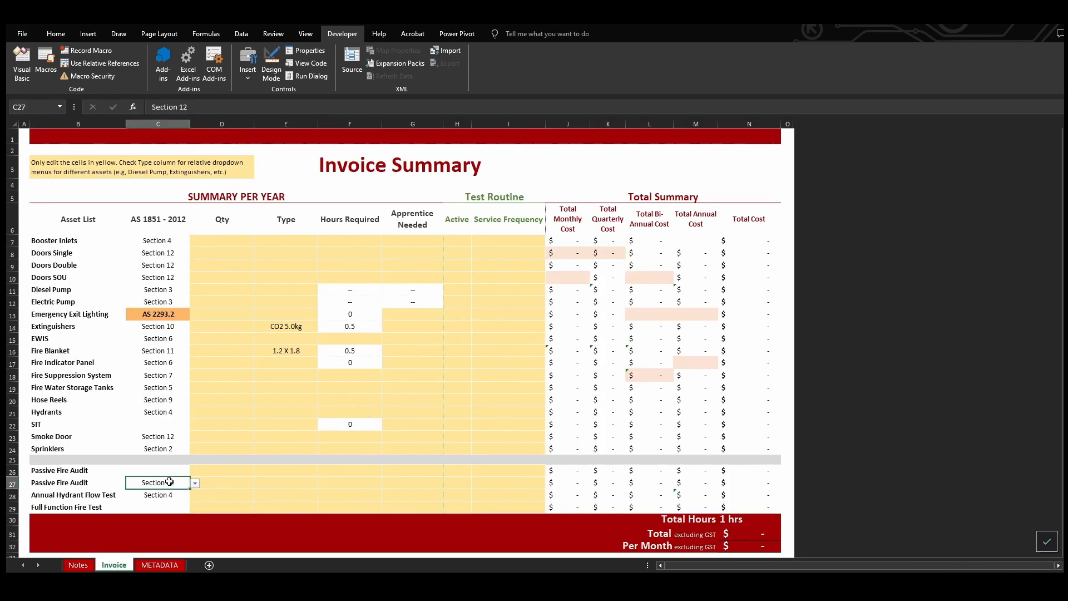
{"action": "left_click", "coordinate": [164, 471]}
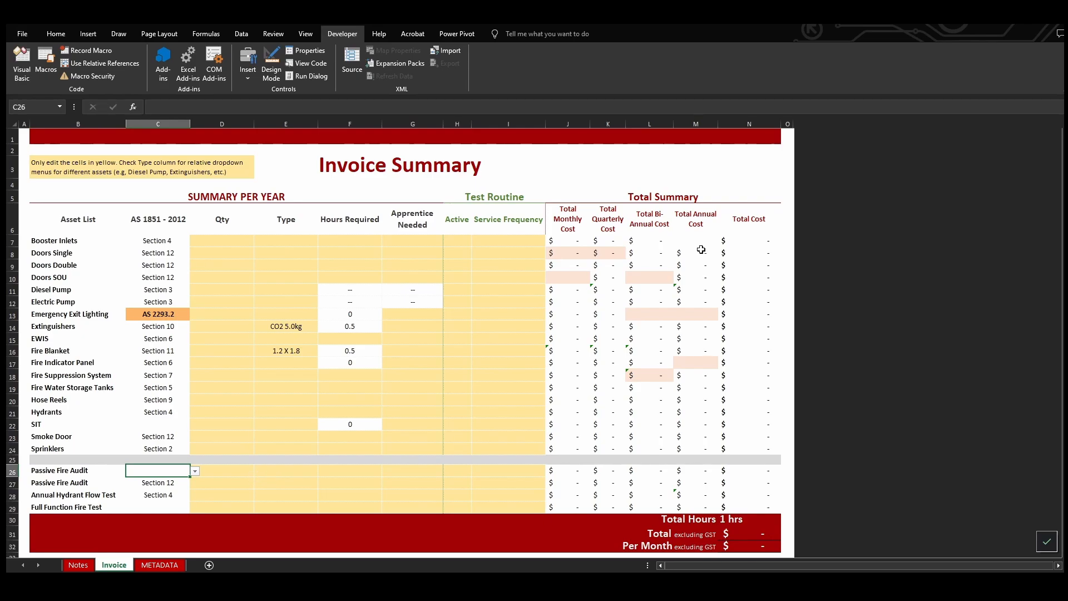
Inspect the Booster Inlets bi-annual cost formula and service frequency cell on the Invoice sheet, and switch to the client's Sheet1
{"action": "left_click", "coordinate": [657, 246]}
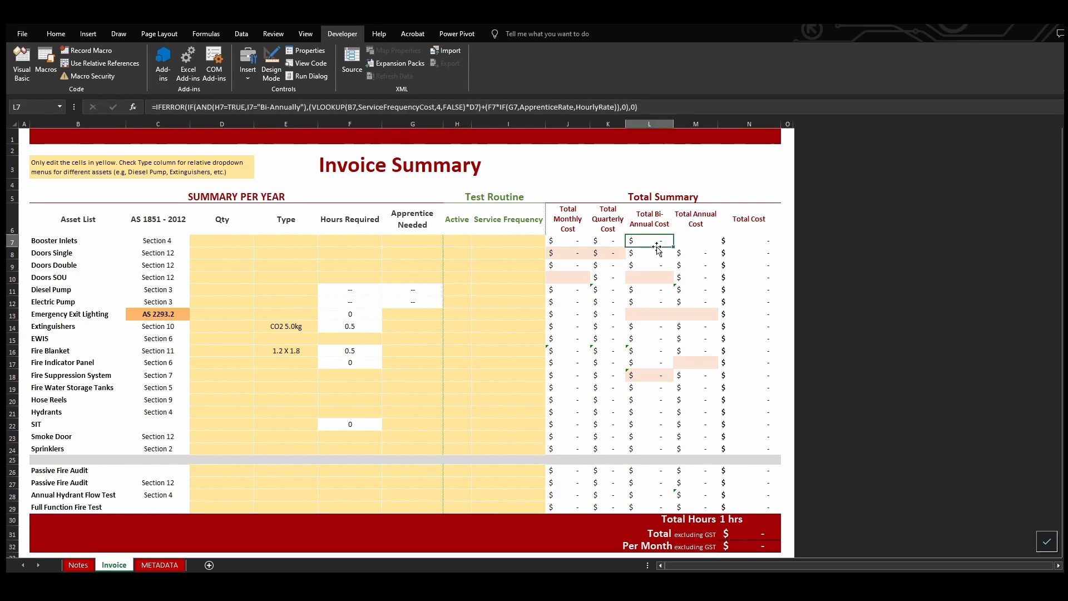
{"action": "left_click", "coordinate": [522, 244]}
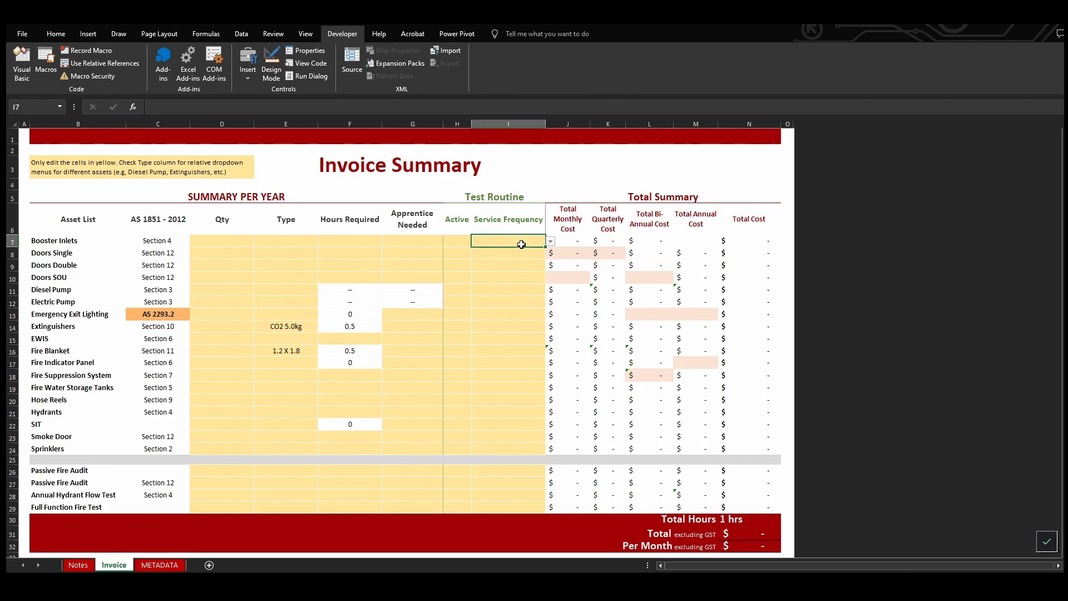
{"action": "left_click", "coordinate": [167, 565]}
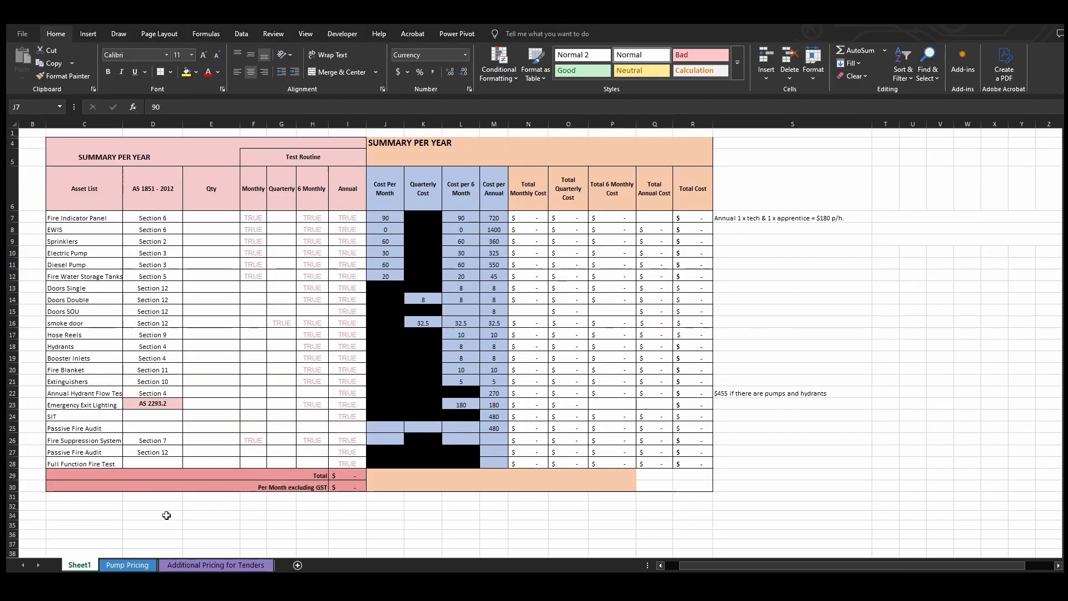
Examine the Fire Indicator Panel's monthly, six-monthly and annual test routine flags and its monthly and quarterly cost cells
{"action": "left_click", "coordinate": [334, 228]}
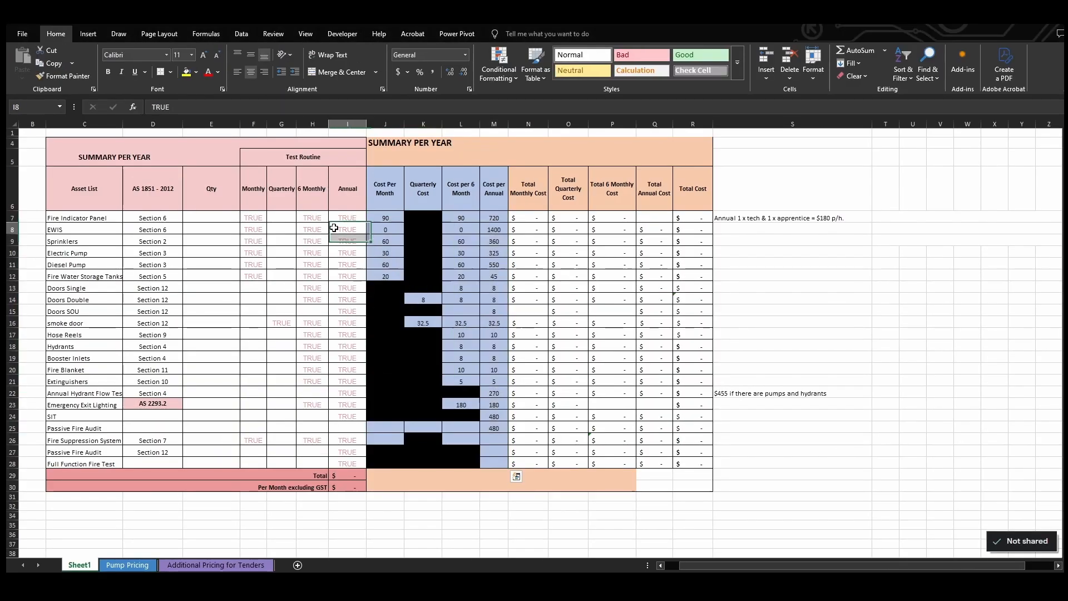
{"action": "left_click", "coordinate": [253, 220]}
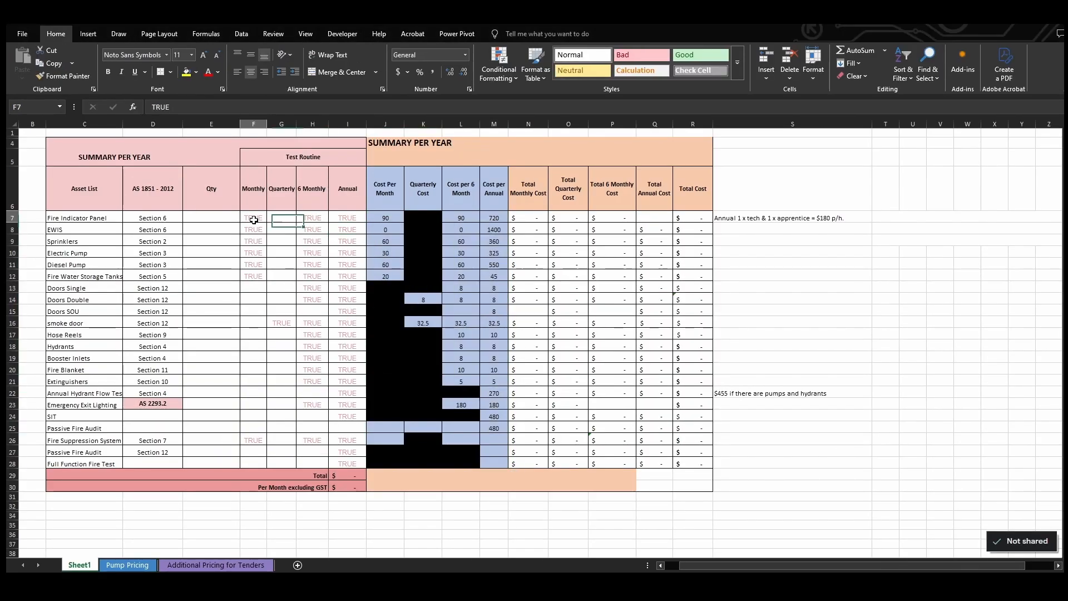
{"action": "left_click", "coordinate": [310, 217]}
{"action": "left_click", "coordinate": [357, 216]}
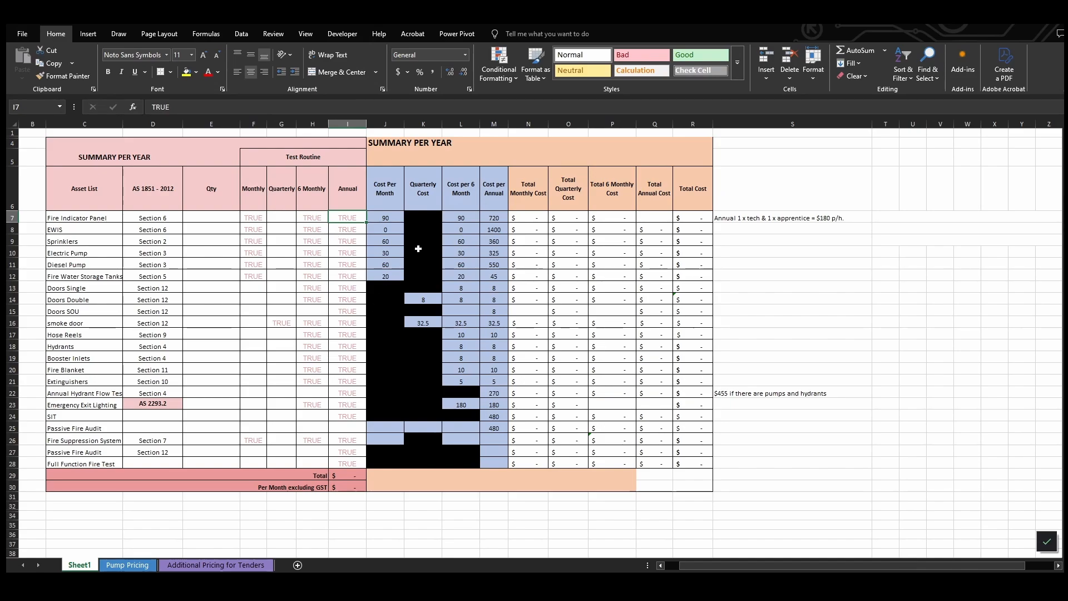
{"action": "left_click", "coordinate": [429, 221]}
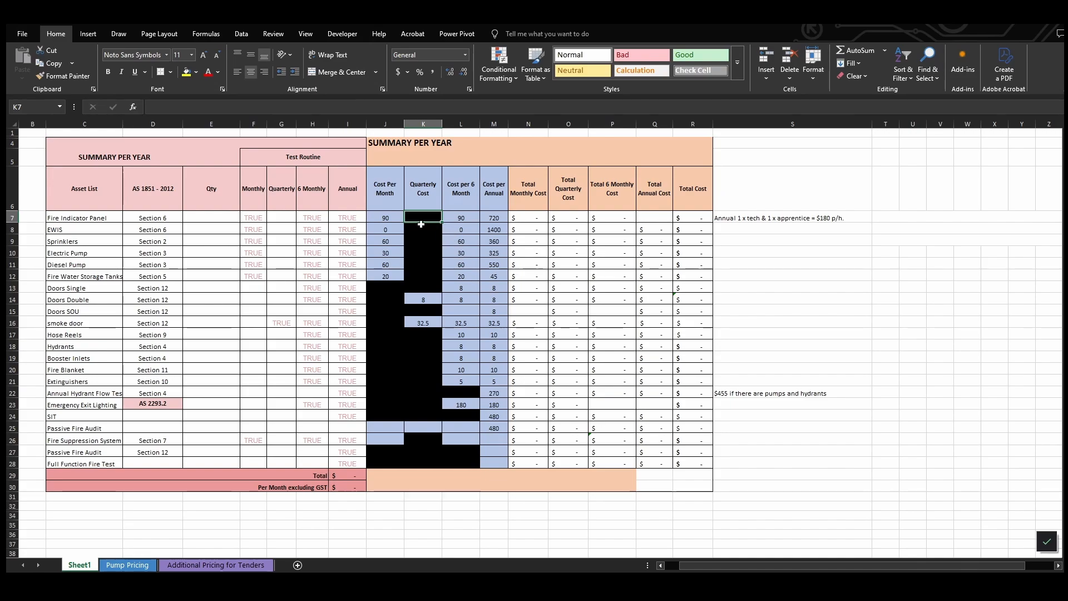
{"action": "key", "text": "Left"}
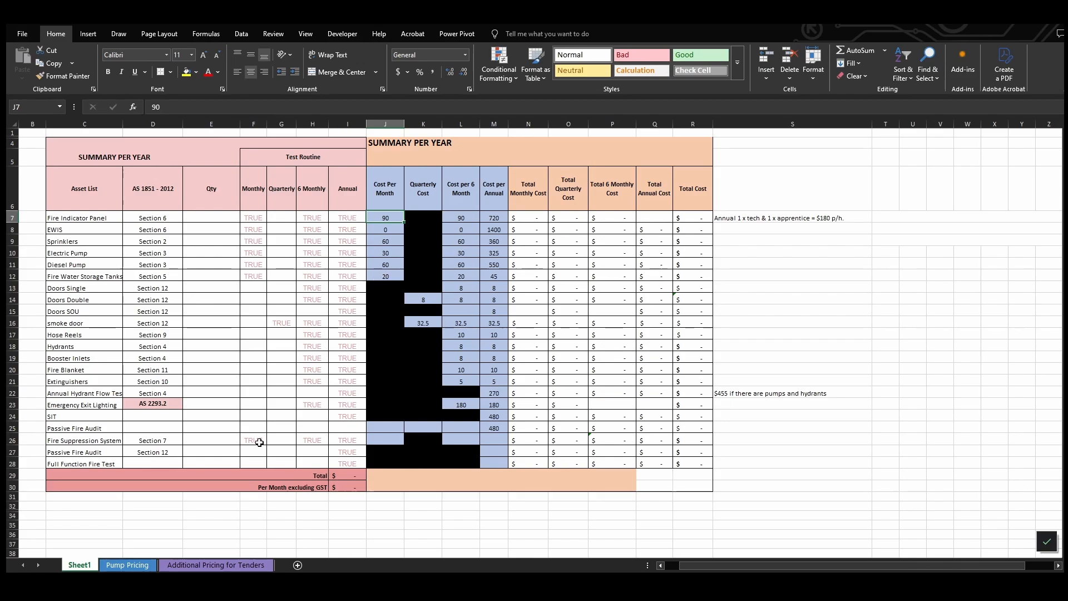
Revisit the Additional Pricing for Tenders sheet and return to Sheet1 to check the Fire Indicator Panel's annual cost
{"action": "left_click", "coordinate": [216, 565]}
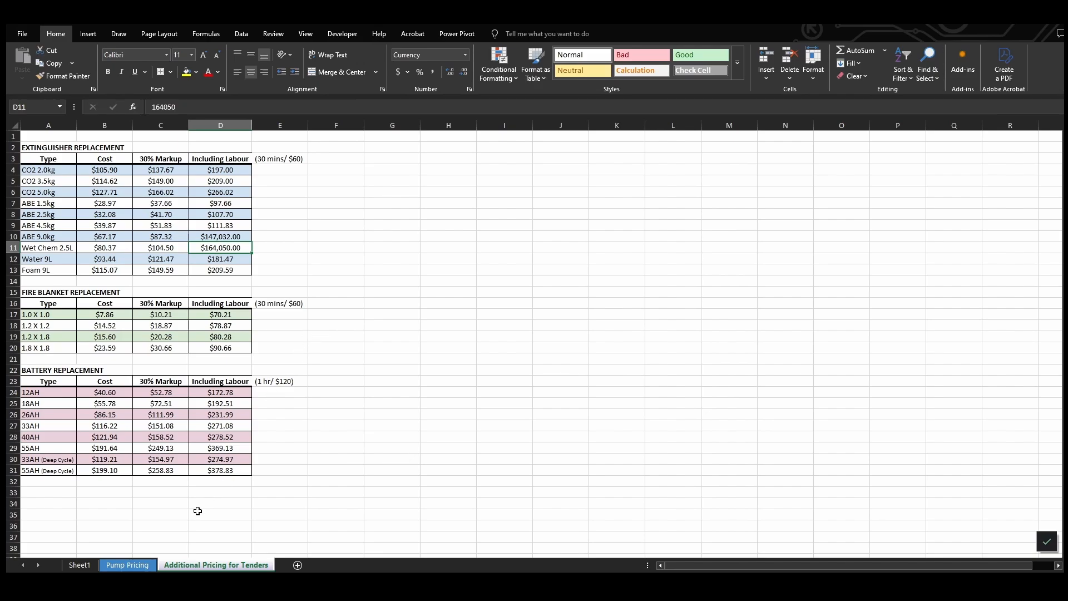
{"action": "left_click", "coordinate": [79, 564]}
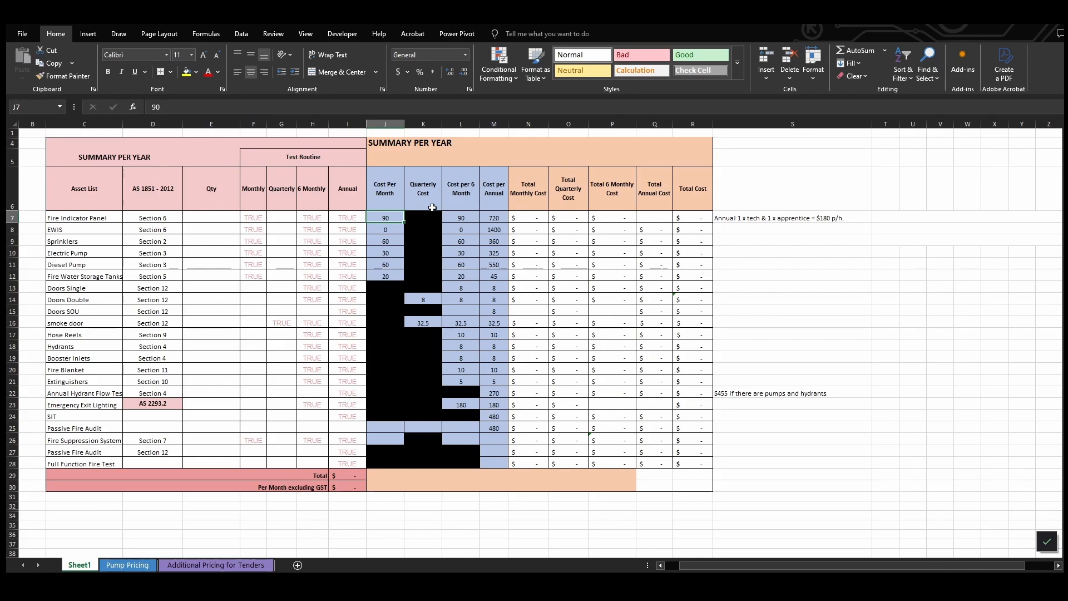
{"action": "left_click", "coordinate": [490, 217]}
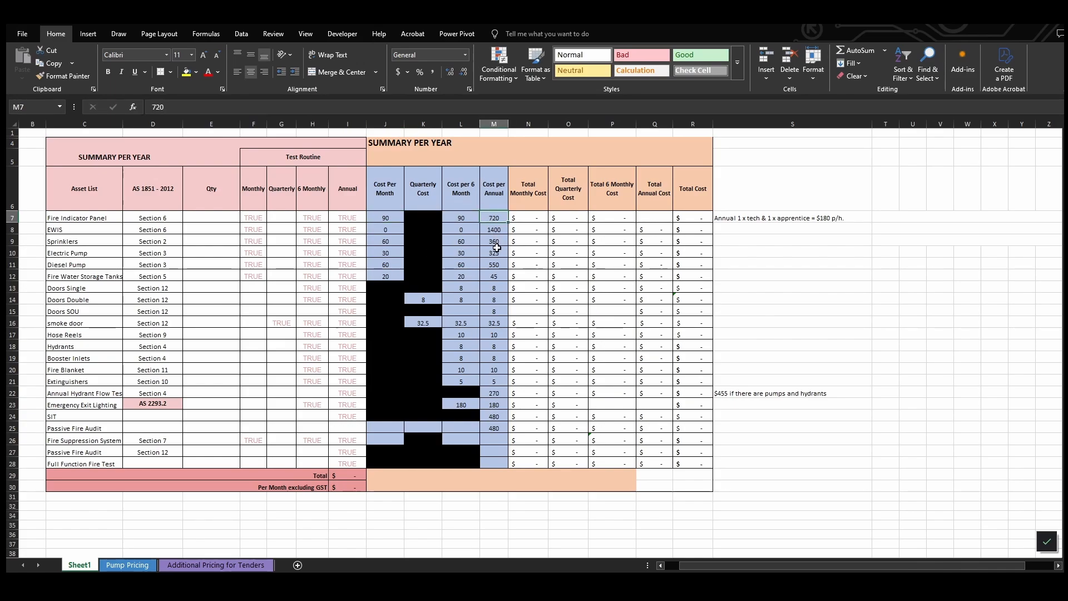
Check the Fire Indicator Panel's monthly cost on Sheet1 and inspect the Booster Inlets monthly, bi-annual and quarterly cost formulas on the Invoice sheet
{"action": "left_click", "coordinate": [387, 217]}
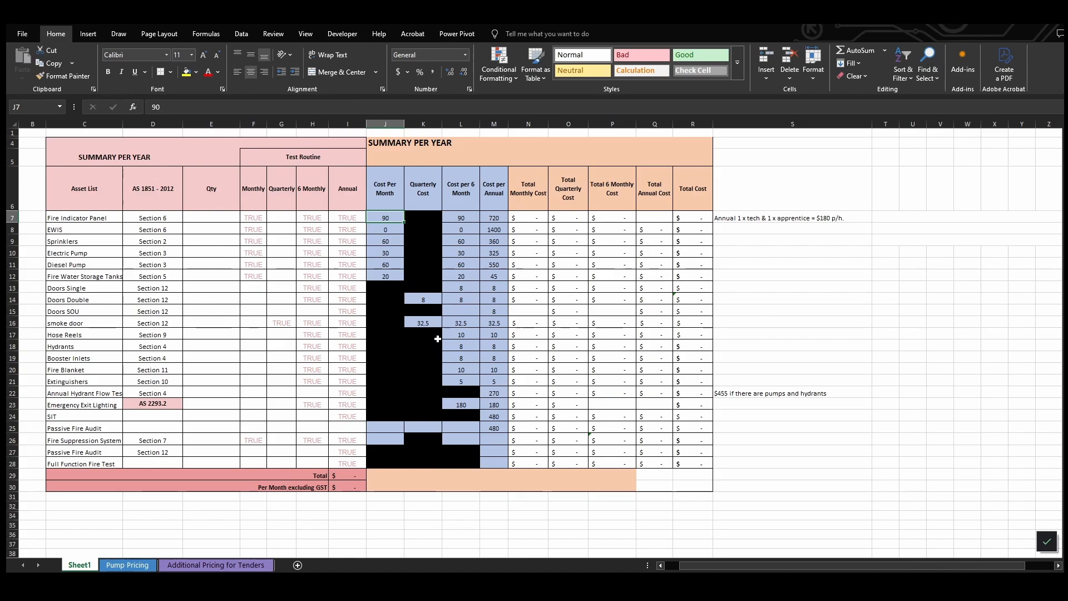
{"action": "key", "text": "alt+Tab"}
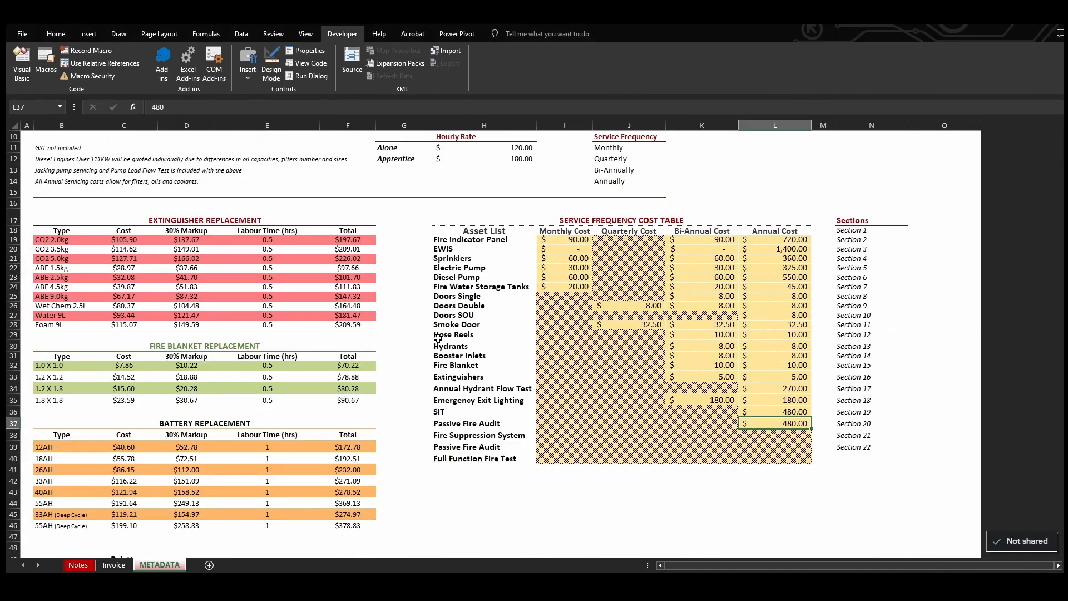
{"action": "left_click", "coordinate": [113, 565]}
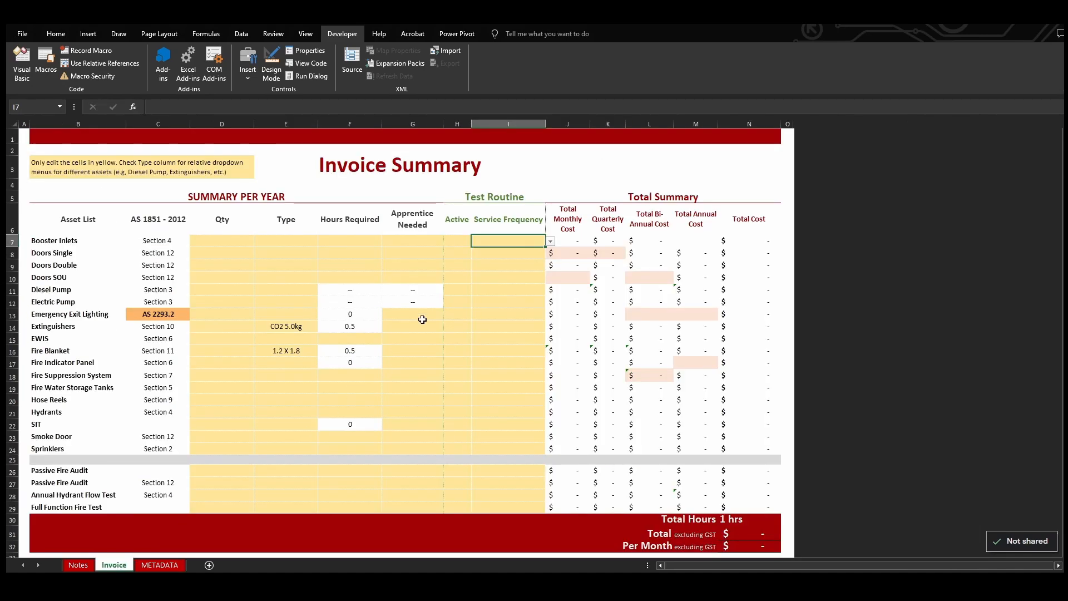
{"action": "left_click", "coordinate": [567, 245]}
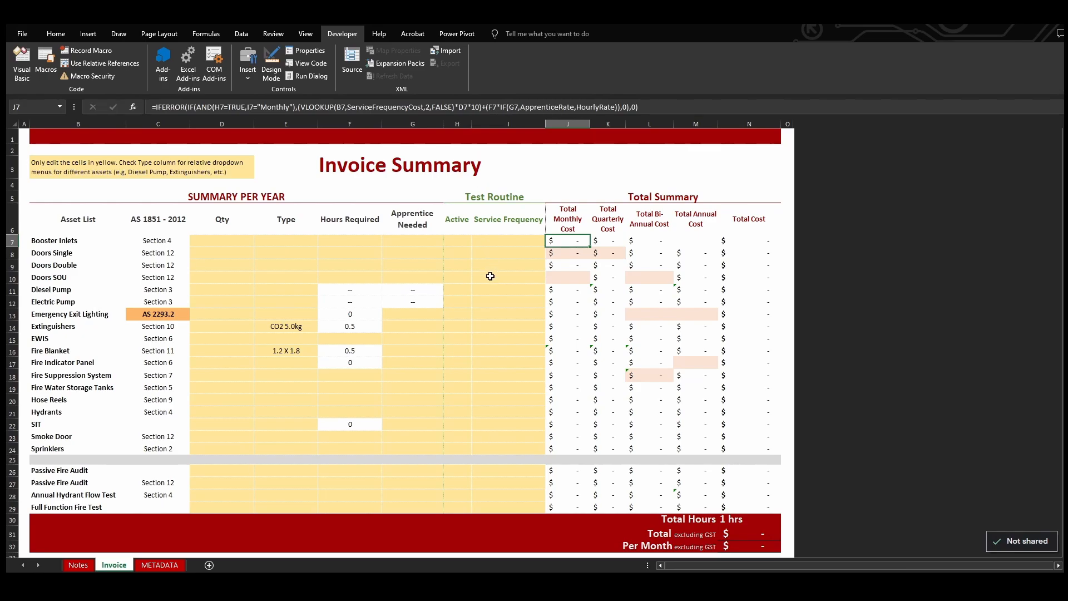
{"action": "left_click", "coordinate": [641, 243]}
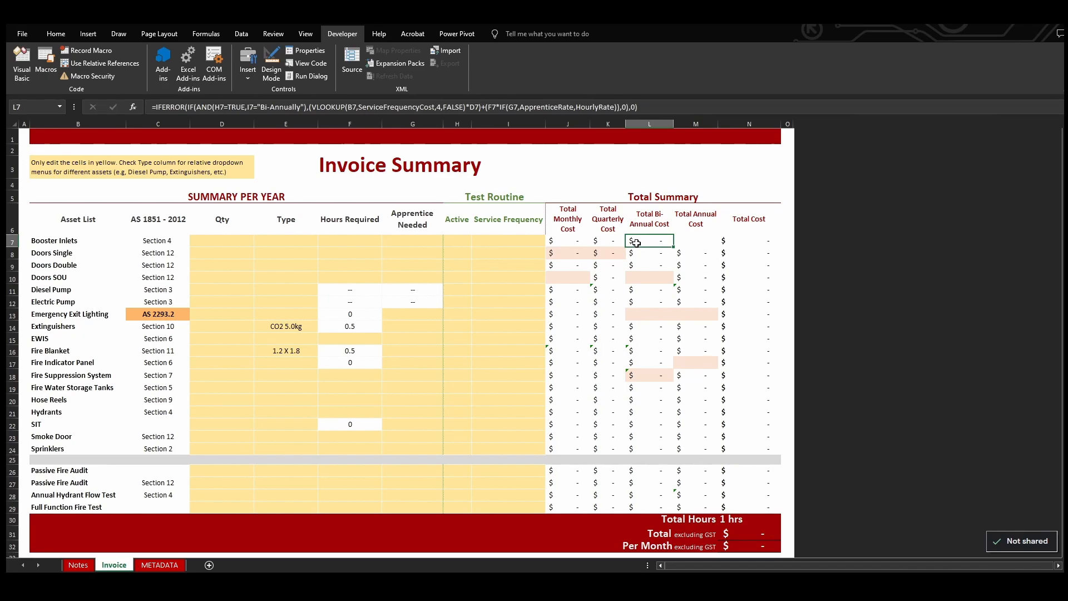
{"action": "left_click", "coordinate": [613, 241]}
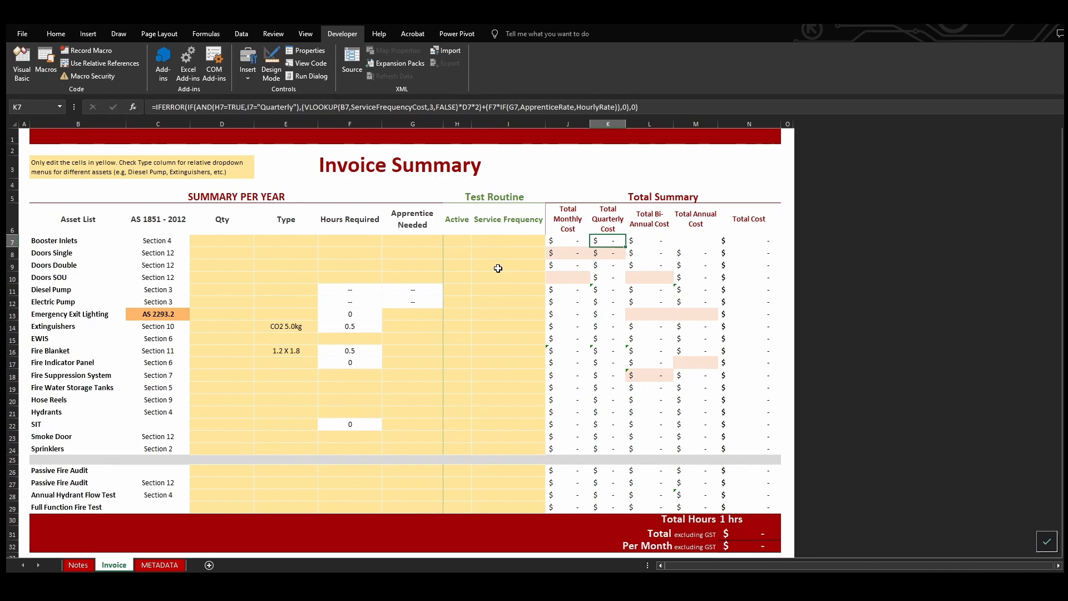
Check the Booster Inlets service frequency cell on Invoice and the Fire Indicator Panel's annual cost on the client's Sheet1
{"action": "left_click", "coordinate": [511, 243]}
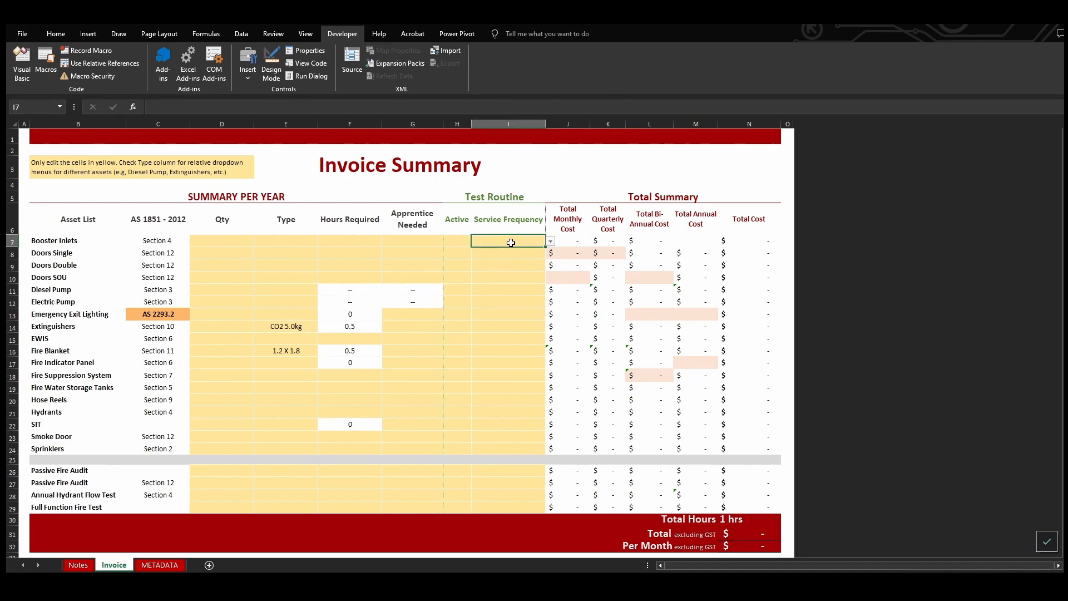
{"action": "key", "text": "alt+Tab"}
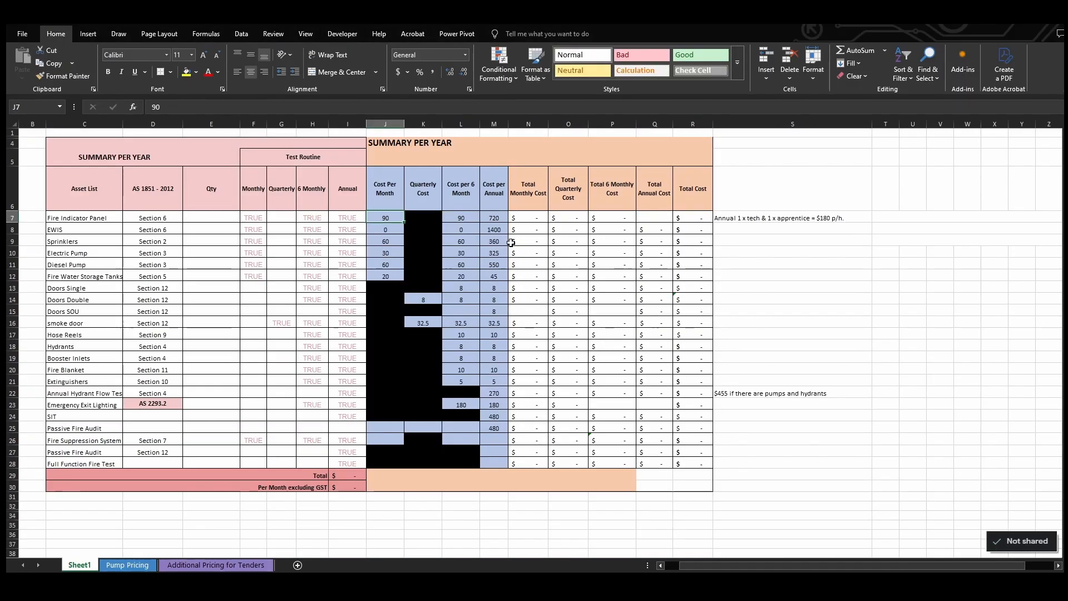
{"action": "left_click", "coordinate": [494, 218]}
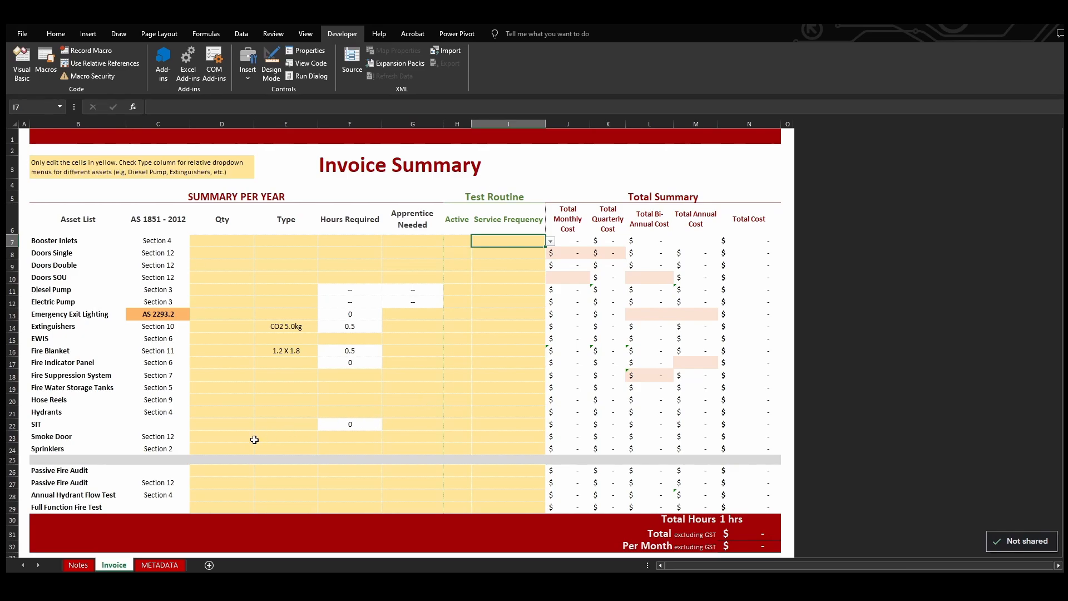
Review the requirements checklist on the Notes sheet from the deliverables up to the hydrant flow test pricing, and return to the Invoice sheet
{"action": "left_click", "coordinate": [78, 565]}
{"action": "scroll", "coordinate": [193, 444], "scroll_direction": "up", "scroll_amount": 1}
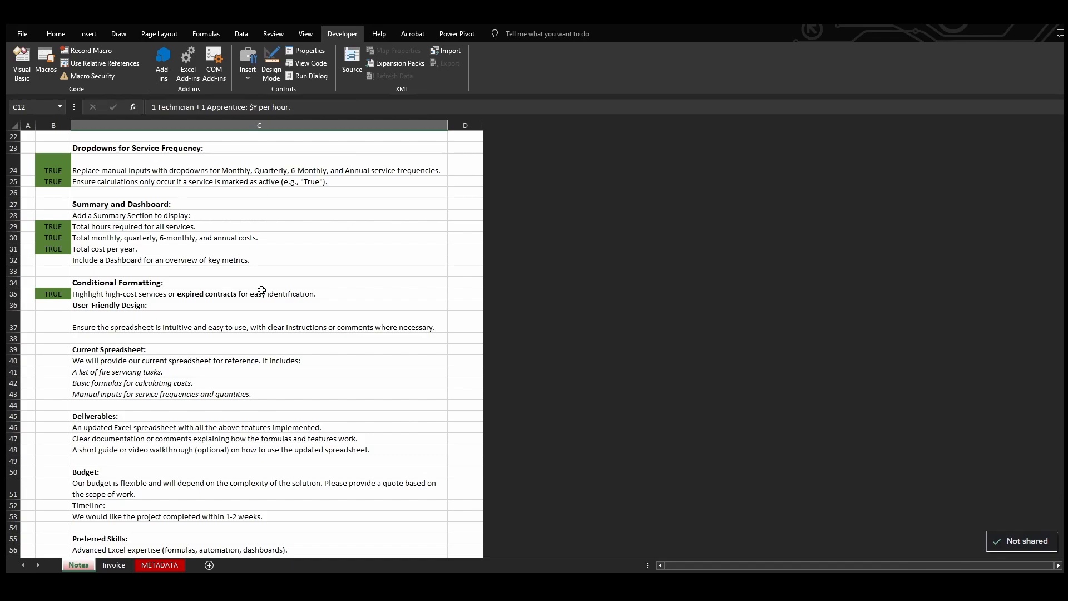
{"action": "scroll", "coordinate": [267, 333], "scroll_direction": "up", "scroll_amount": 1}
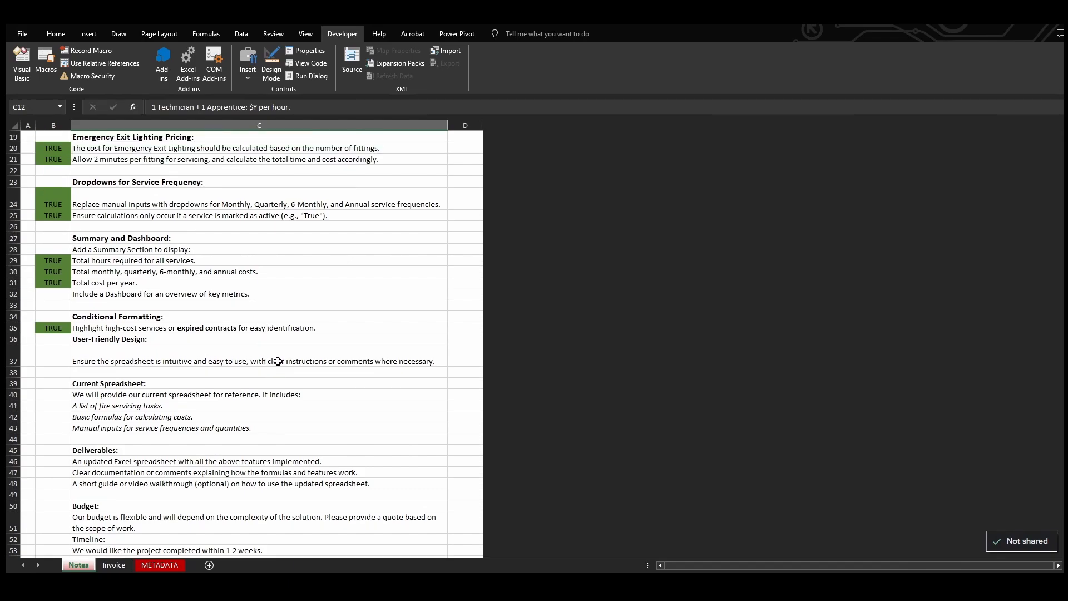
{"action": "scroll", "coordinate": [278, 370], "scroll_direction": "up", "scroll_amount": 1}
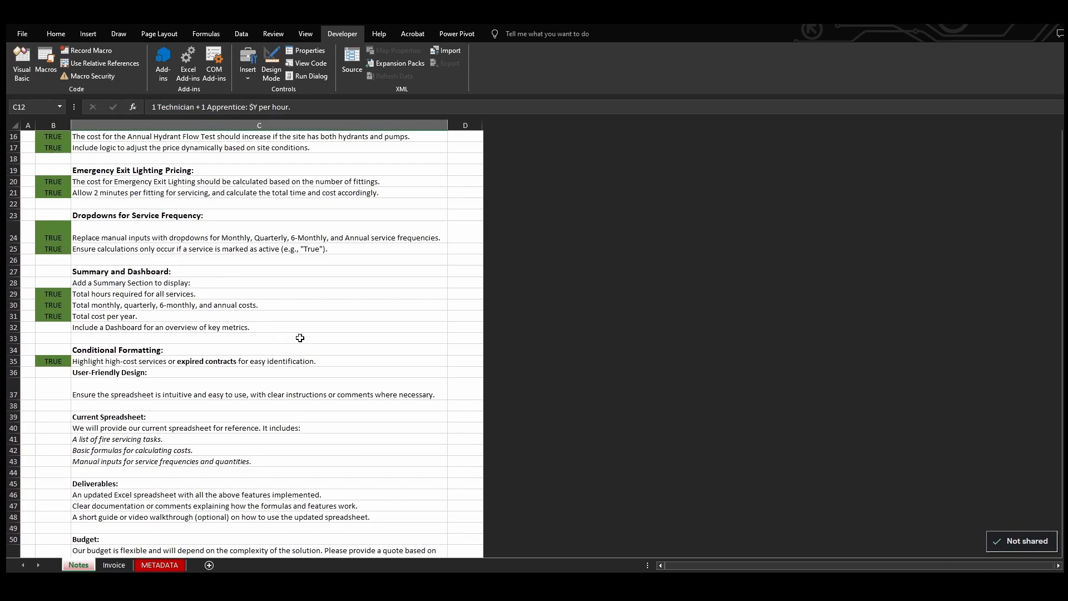
{"action": "key", "text": "alt+Tab"}
{"action": "key", "text": "alt+Tab"}
{"action": "left_click", "coordinate": [114, 565]}
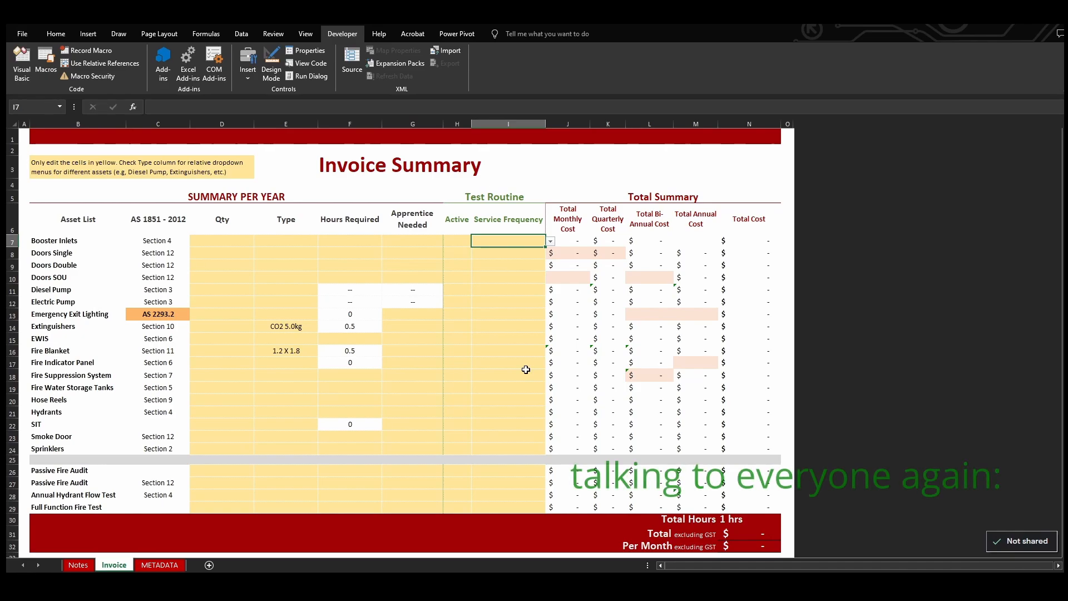